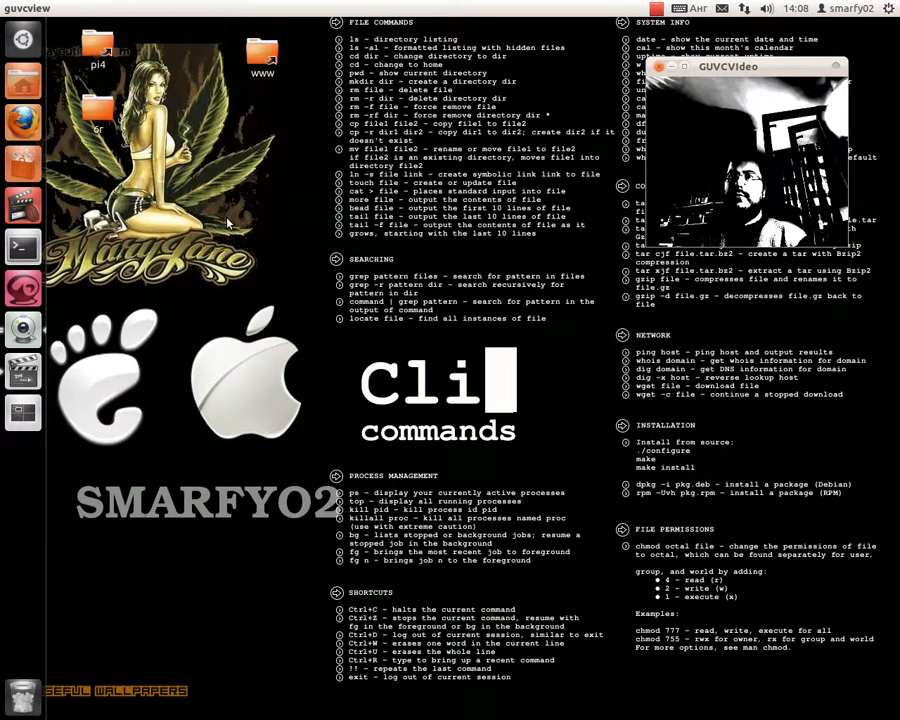
- Open a terminal with Ctrl+Alt+T and close the extra terminal windows
{"action": "key", "text": "ctrl+alt+t"}
{"action": "key", "text": "ctrl+alt+t"}
{"action": "key", "text": "ctrl+alt+t"}
{"action": "key", "text": "ctrl+alt+t"}
{"action": "key", "text": "ctrl+alt+t"}
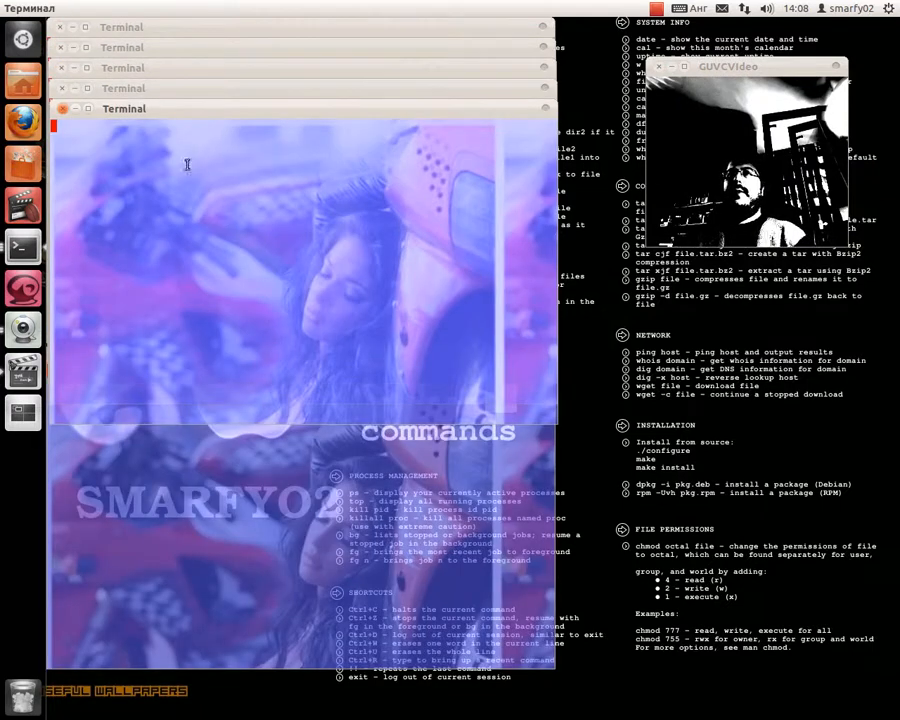
{"action": "left_click", "coordinate": [61, 108]}
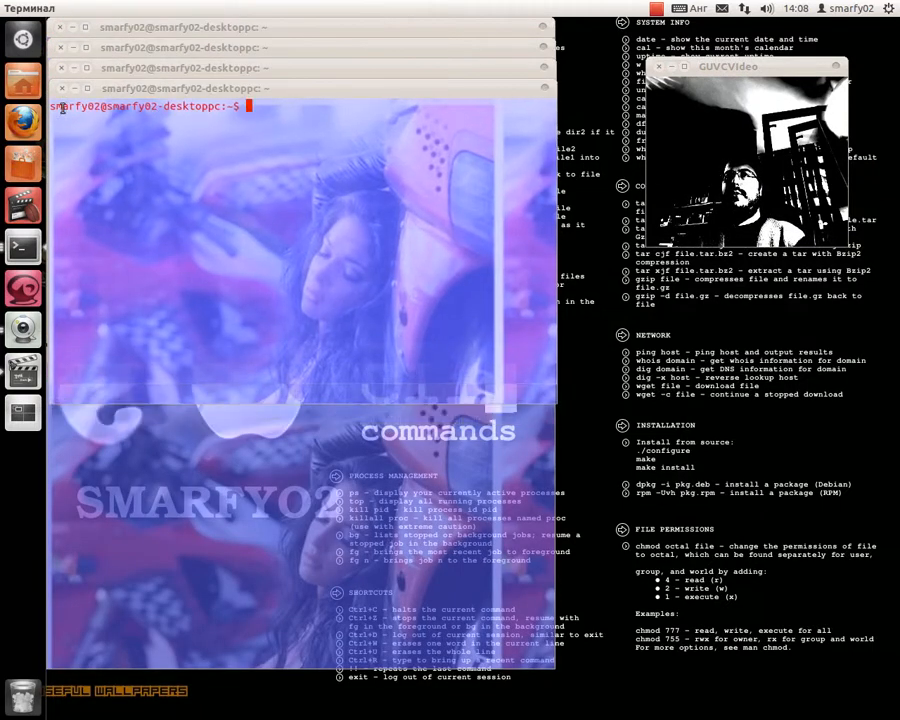
{"action": "left_click", "coordinate": [61, 88]}
{"action": "left_click", "coordinate": [61, 68]}
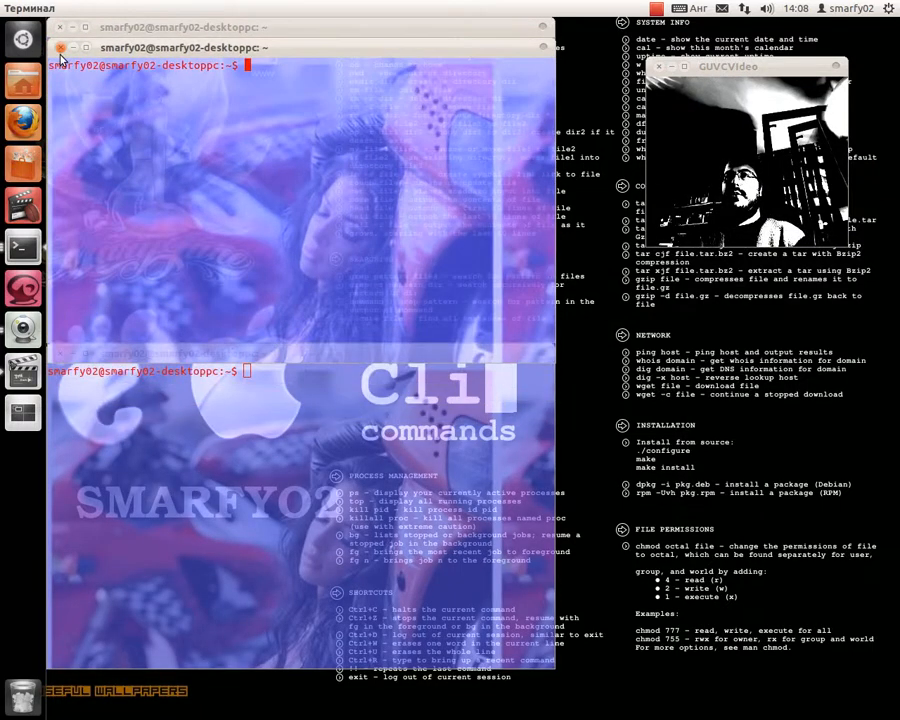
{"action": "left_click", "coordinate": [61, 48]}
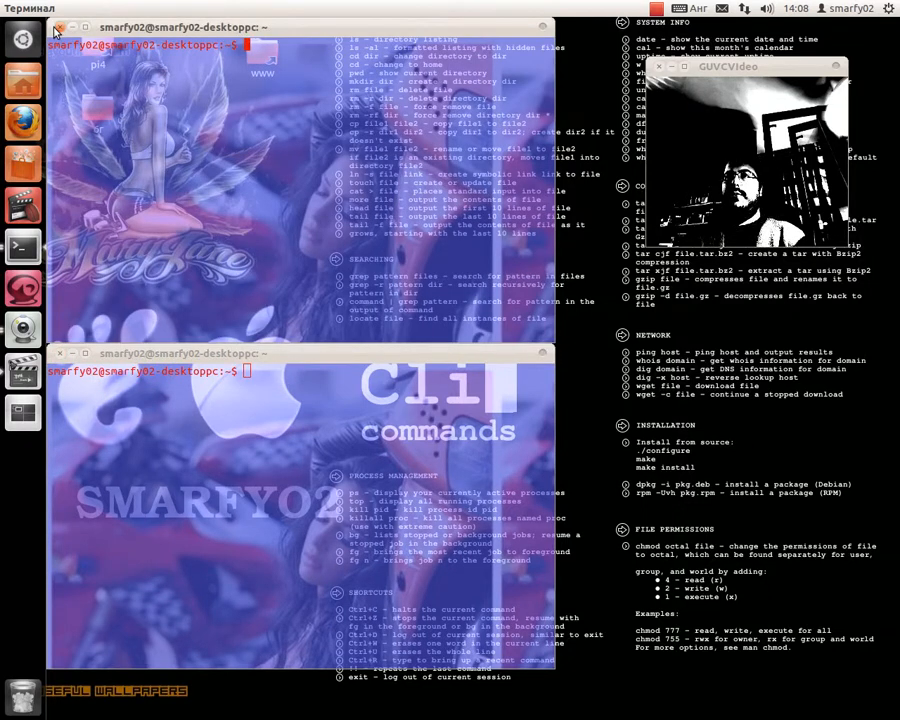
{"action": "left_click", "coordinate": [58, 28]}
{"action": "left_click_drag", "start_coordinate": [264, 361], "coordinate": [291, 74]}
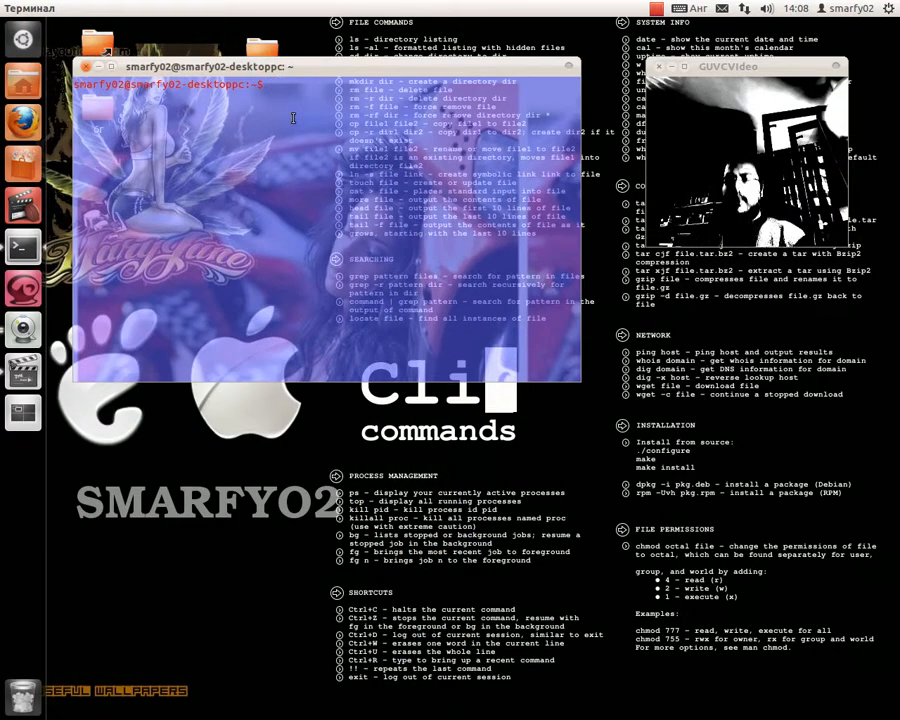
{"action": "type", "text": "xd"}
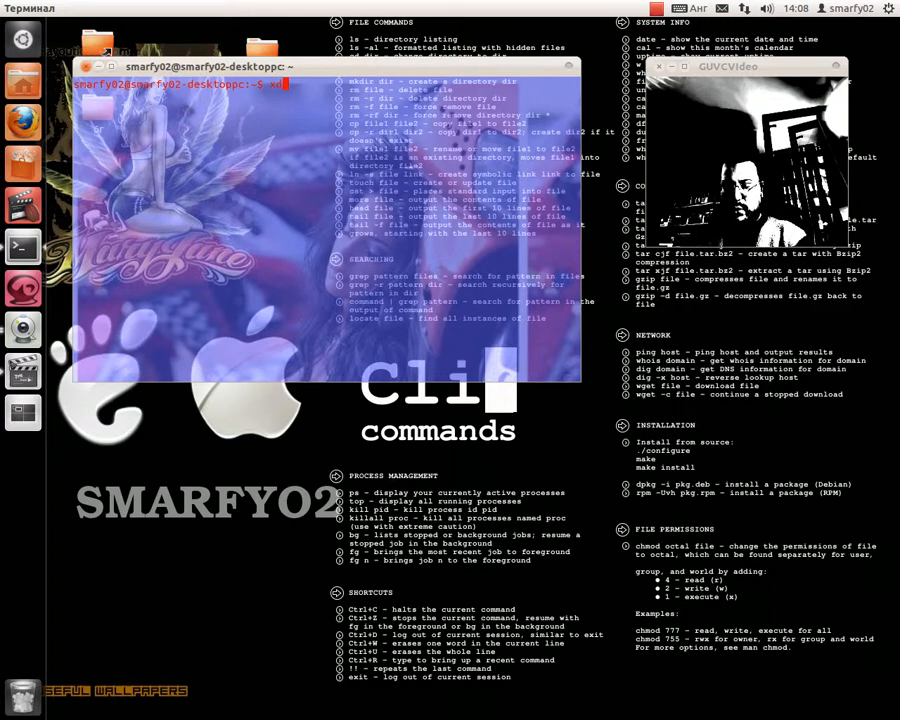
{"action": "type", "text": "g-open http://"}
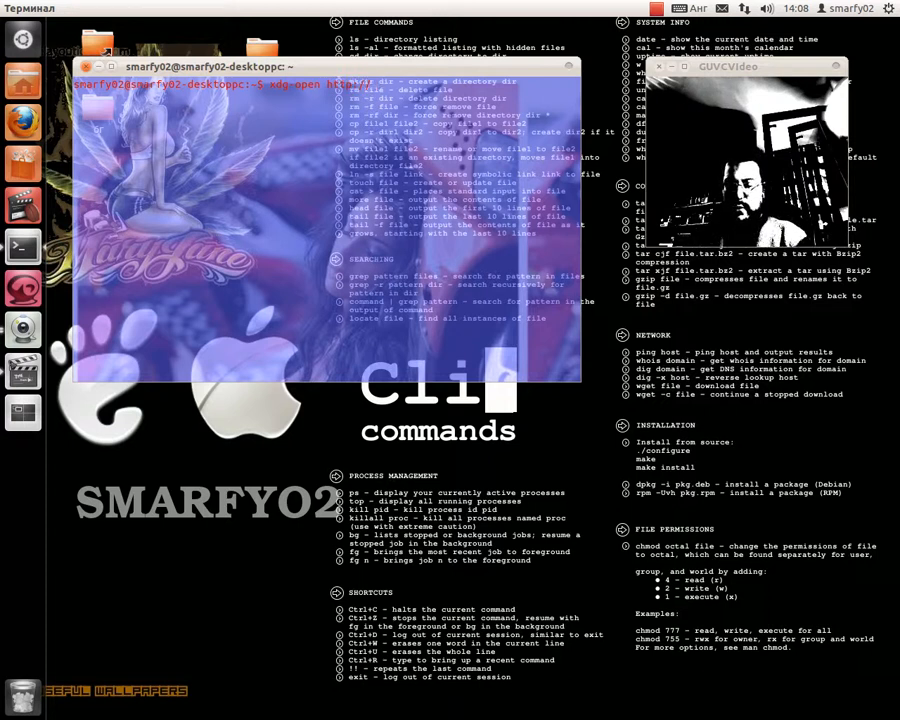
{"action": "type", "text": "ponta"}
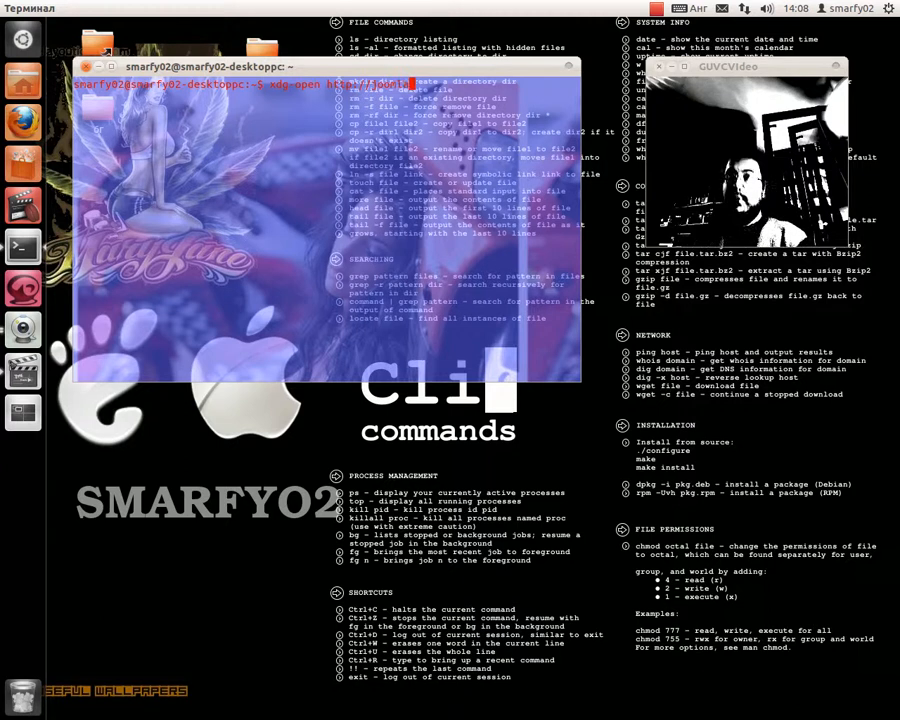
{"action": "type", "text": ".org"}
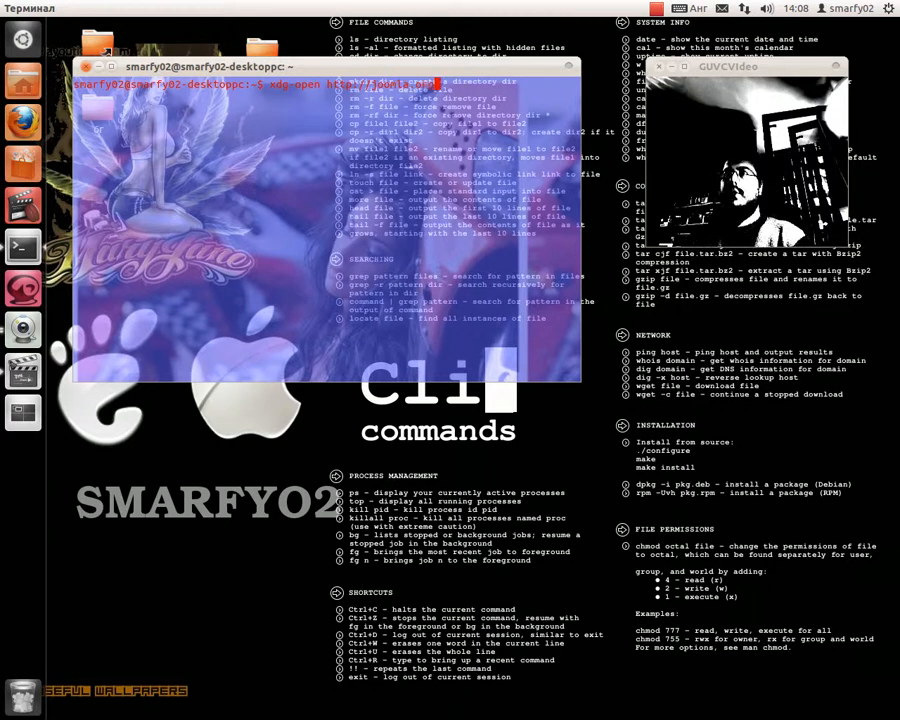
{"action": "key", "text": "Return"}
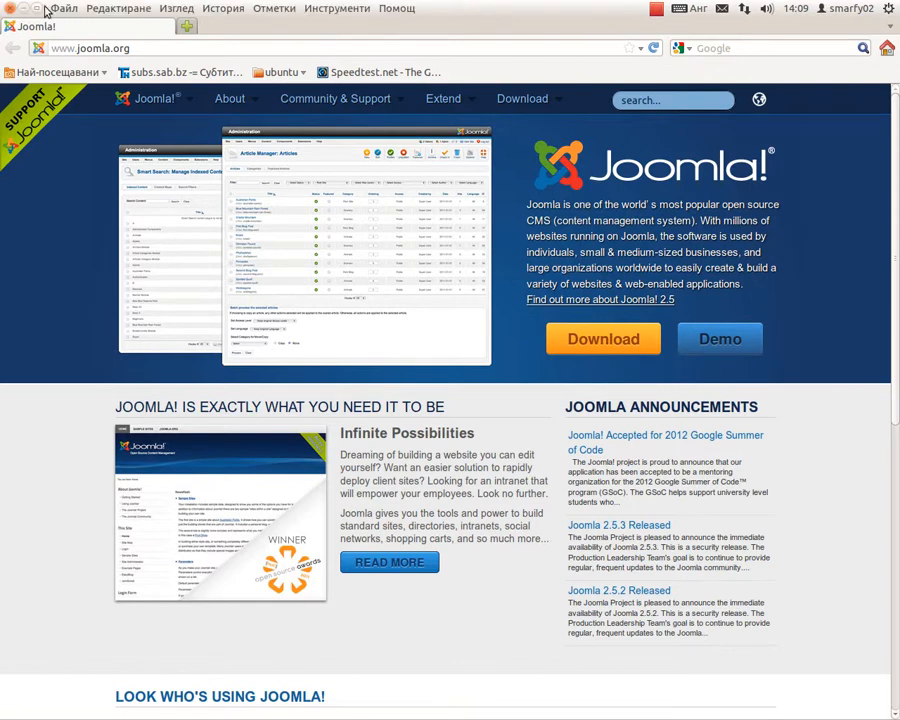
- Open the Joomla! Demo link in a new tab
{"action": "left_click", "coordinate": [32, 10]}
{"action": "left_click_drag", "start_coordinate": [482, 34], "coordinate": [272, 108]}
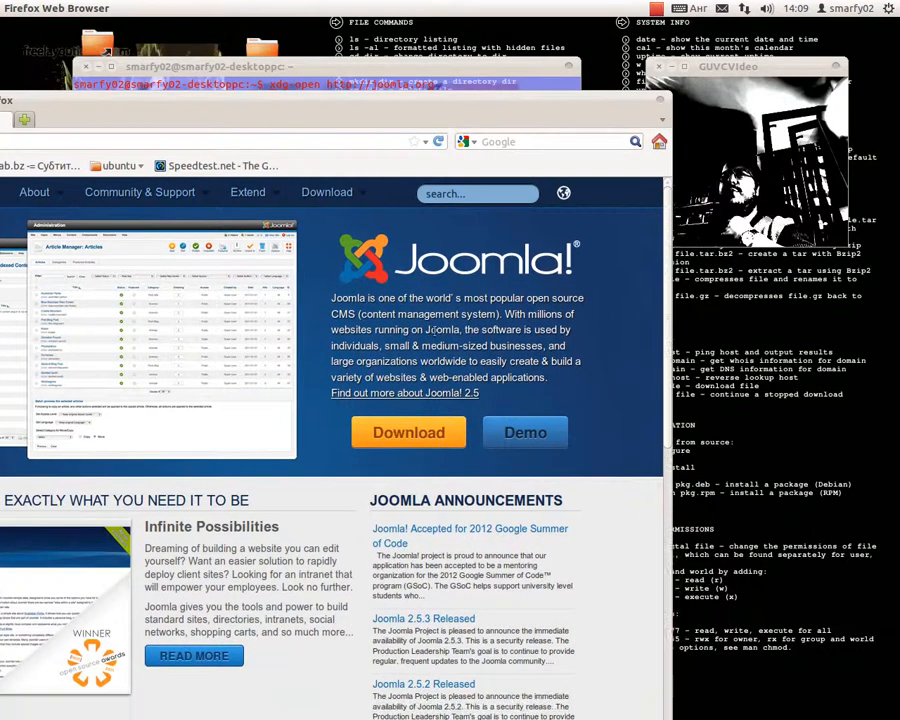
{"action": "right_click", "coordinate": [522, 433]}
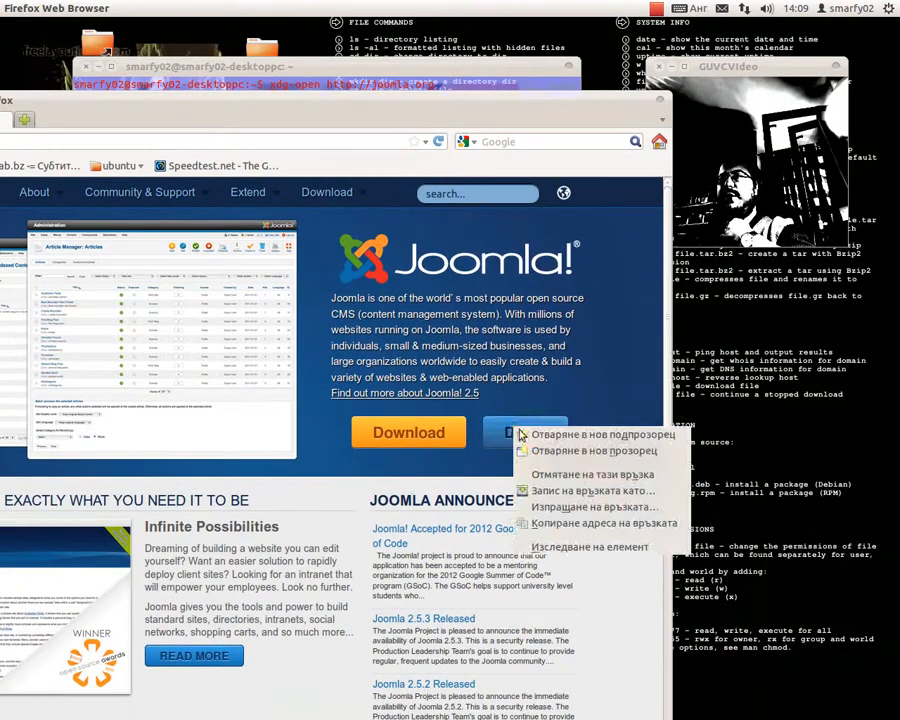
{"action": "left_click", "coordinate": [580, 436]}
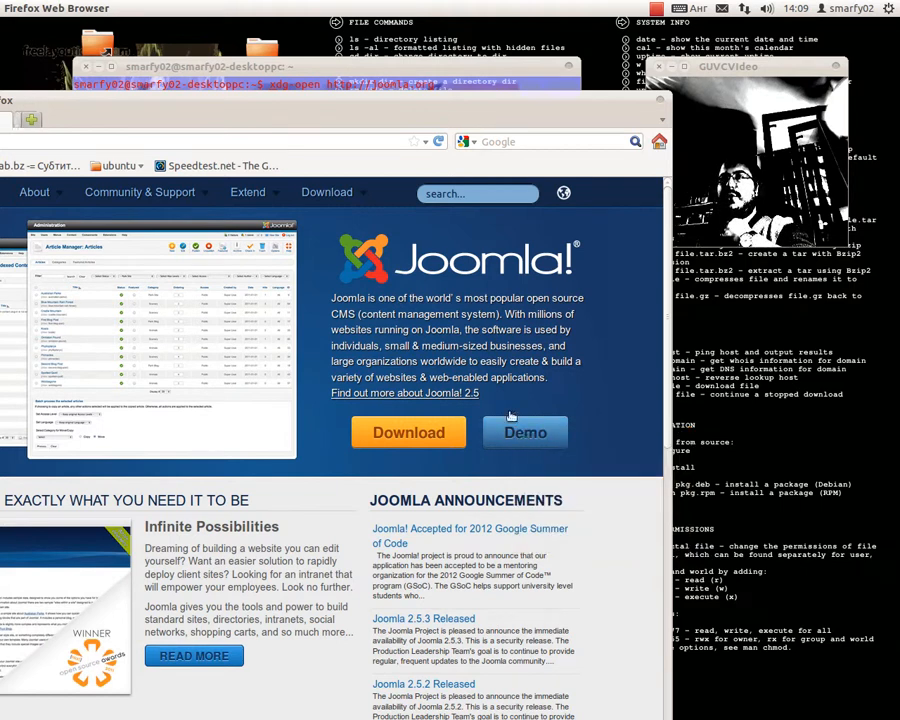
- Look over the Demo tab's free demo signup form, then return to the joomla.org homepage tab
{"action": "left_click", "coordinate": [48, 124]}
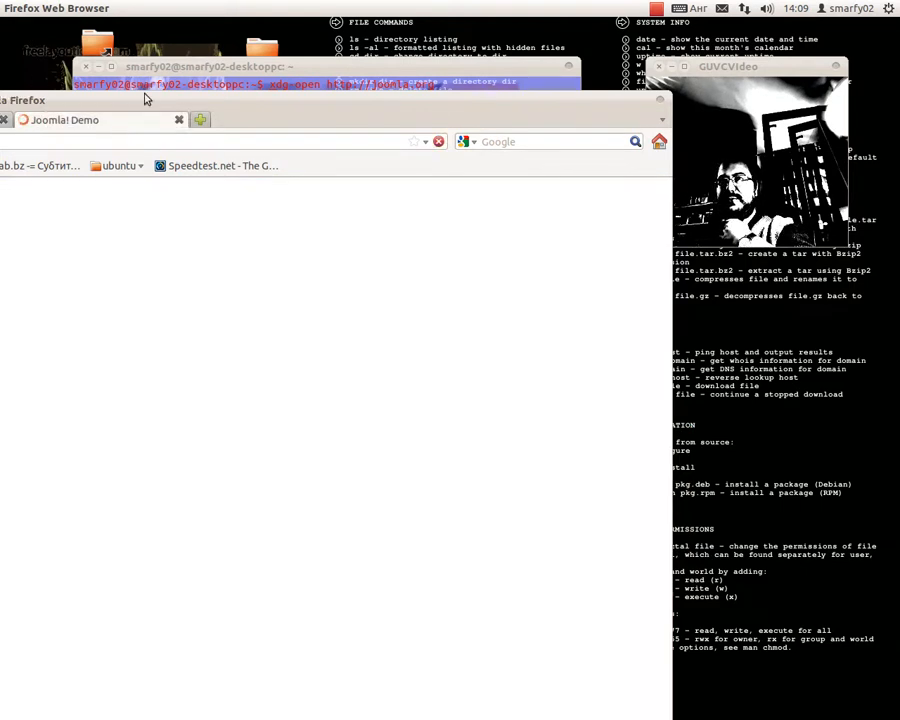
{"action": "left_click_drag", "start_coordinate": [154, 97], "coordinate": [262, 15]}
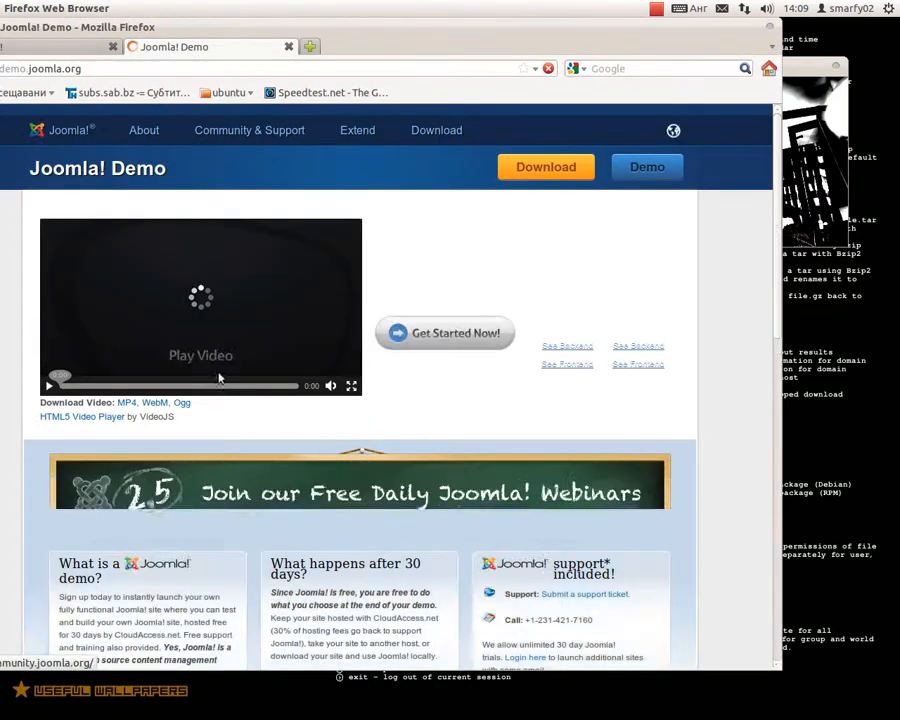
{"action": "scroll", "coordinate": [213, 402], "scroll_direction": "down", "scroll_amount": 2}
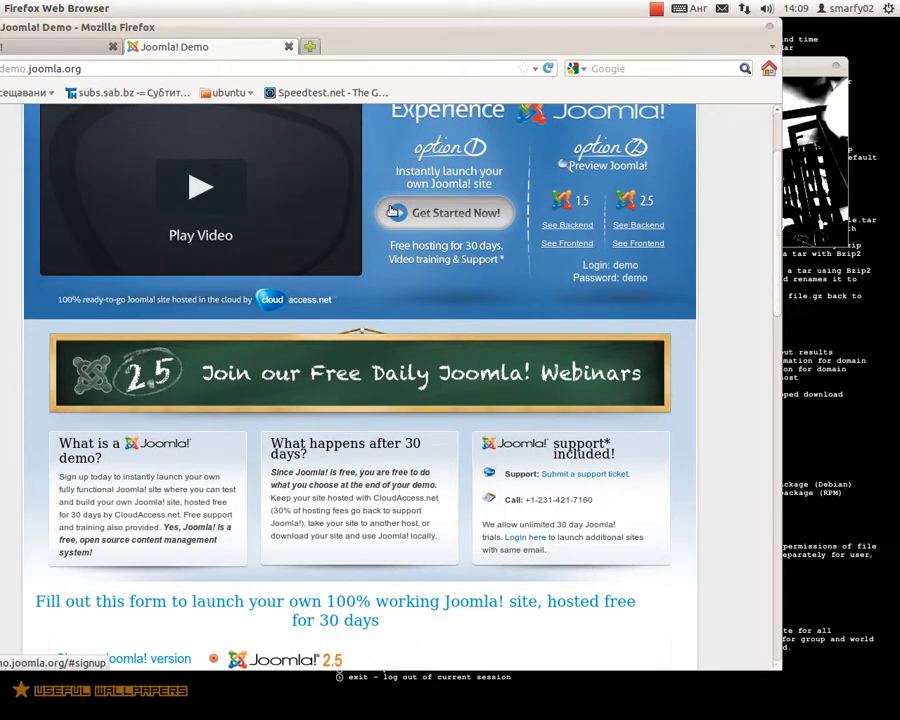
{"action": "left_click", "coordinate": [393, 211]}
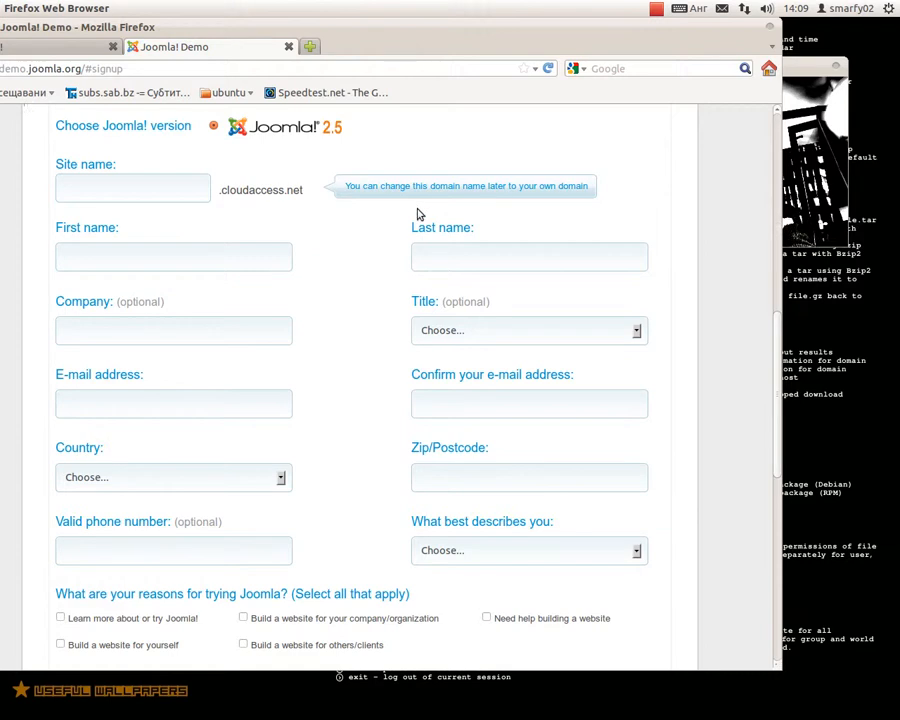
{"action": "scroll", "coordinate": [266, 490], "scroll_direction": "down", "scroll_amount": 3}
{"action": "scroll", "coordinate": [266, 497], "scroll_direction": "down", "scroll_amount": 2}
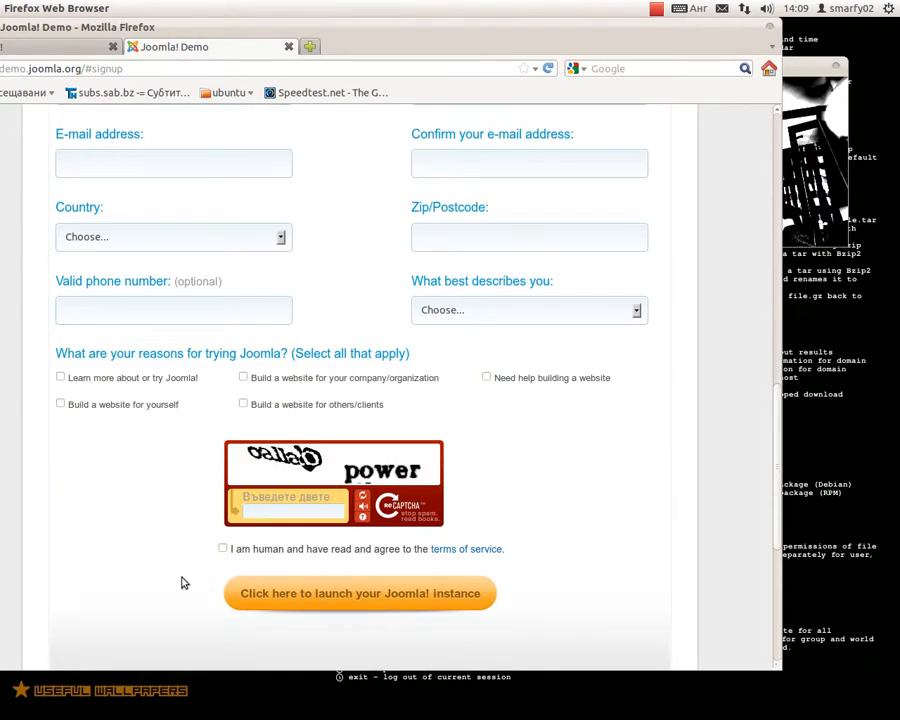
{"action": "scroll", "coordinate": [318, 352], "scroll_direction": "up", "scroll_amount": 7}
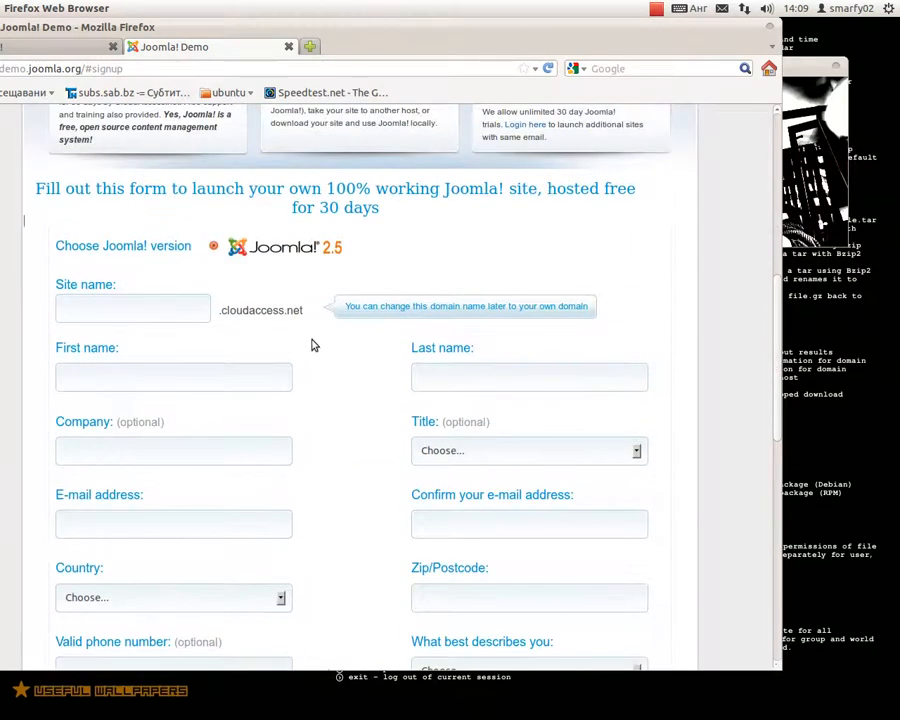
{"action": "scroll", "coordinate": [448, 369], "scroll_direction": "up", "scroll_amount": 3}
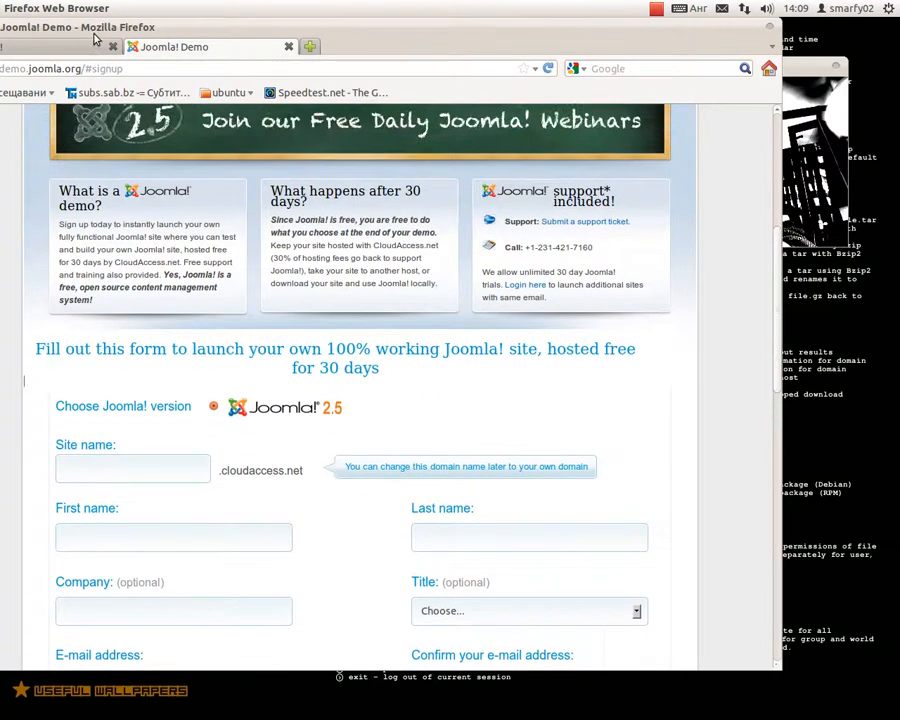
{"action": "left_click", "coordinate": [83, 48]}
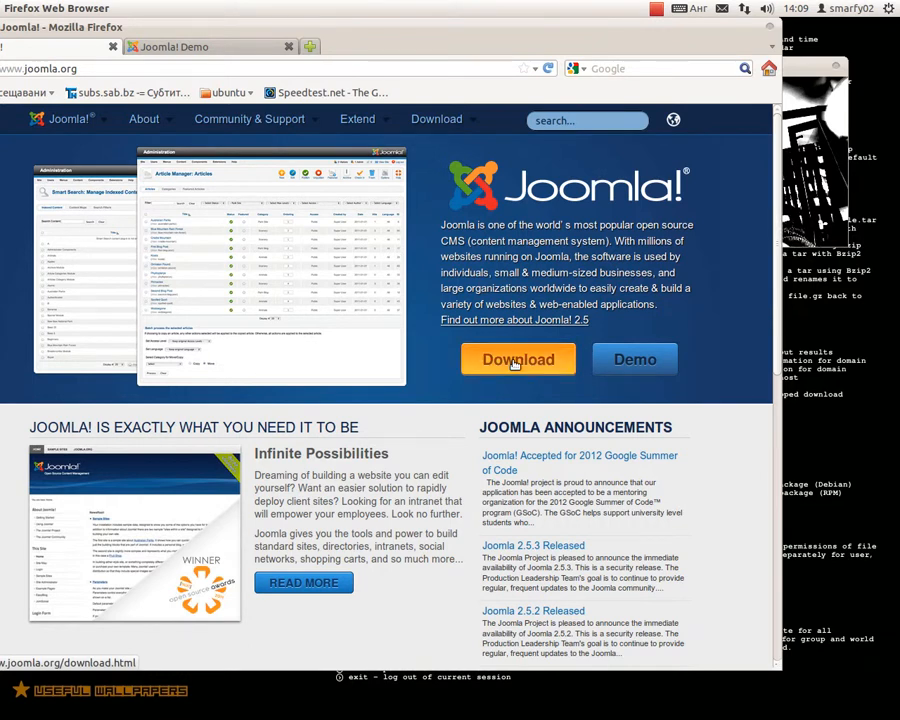
- Open the Download Joomla page using the homepage's orange Download button
{"action": "left_click", "coordinate": [515, 362]}
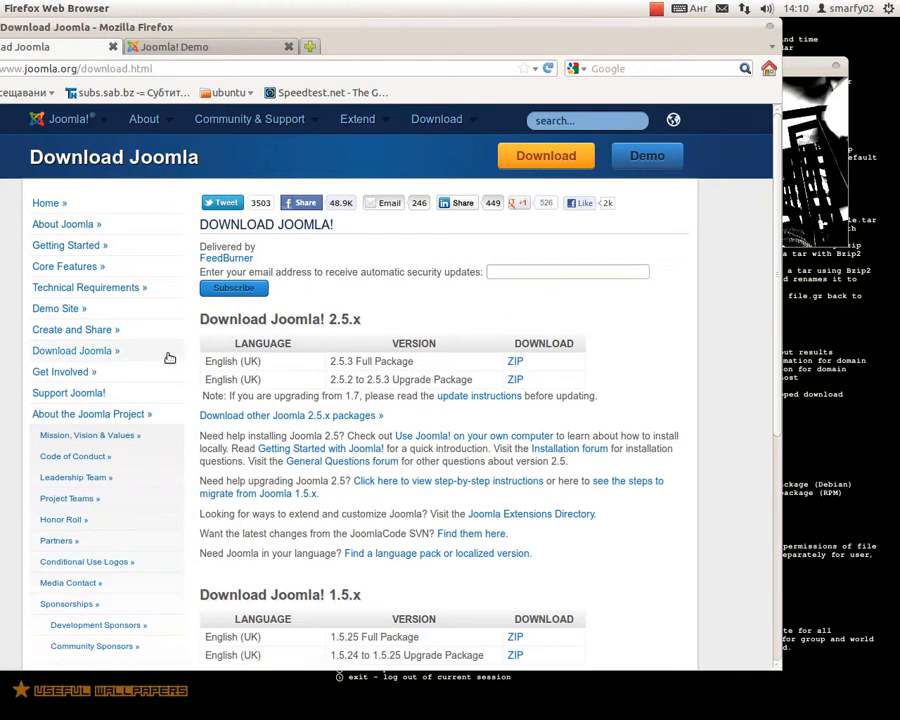
- Download the Joomla 2.5.3 Full Package ZIP and open it in Archive Manager
{"action": "left_click", "coordinate": [513, 362]}
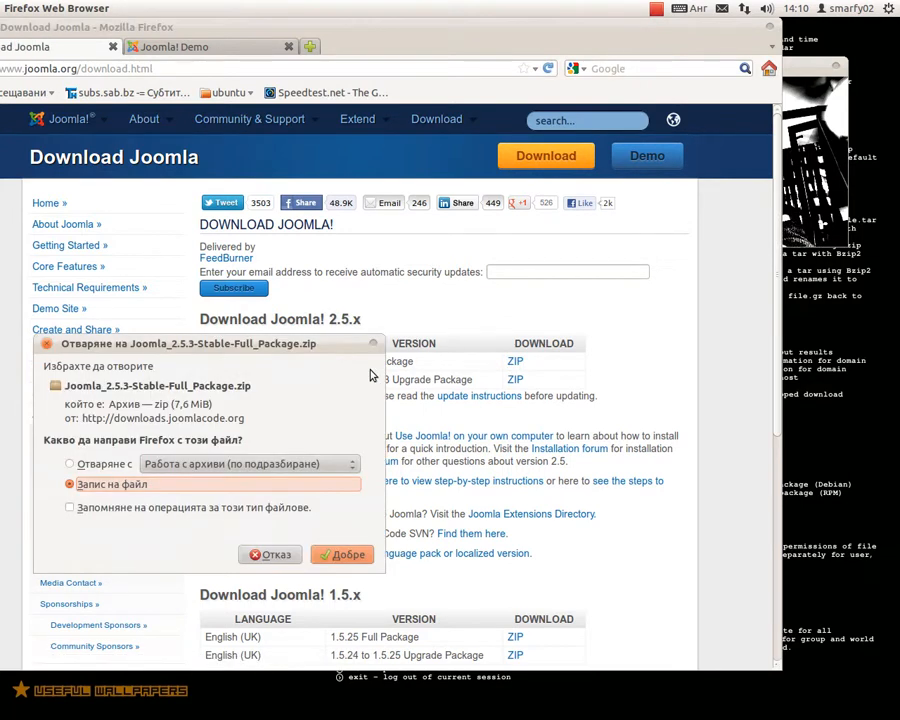
{"action": "left_click_drag", "start_coordinate": [241, 346], "coordinate": [349, 272]}
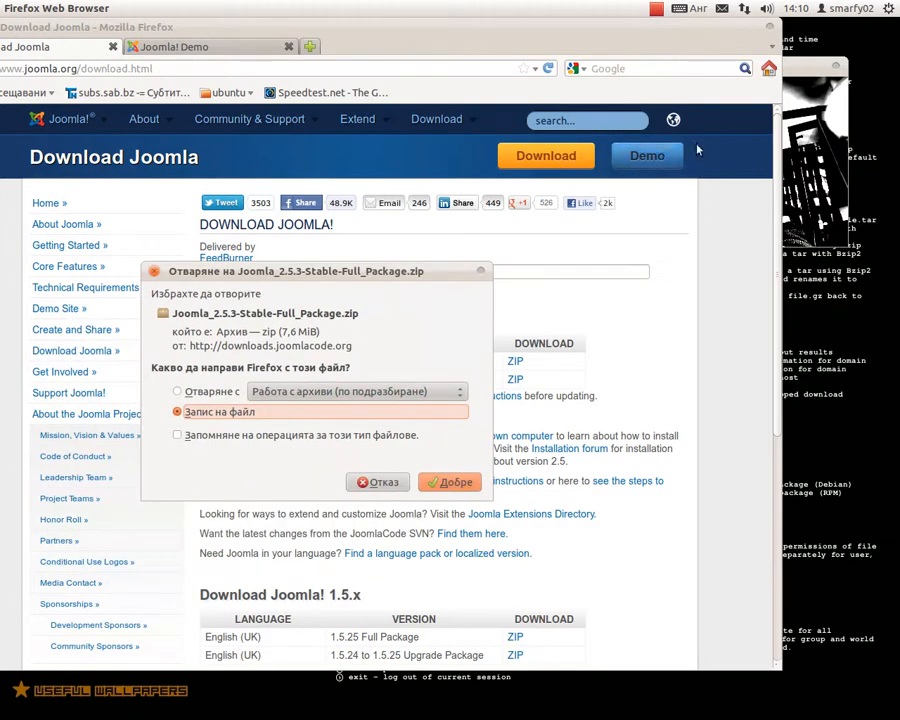
{"action": "left_click_drag", "start_coordinate": [476, 40], "coordinate": [308, 29]}
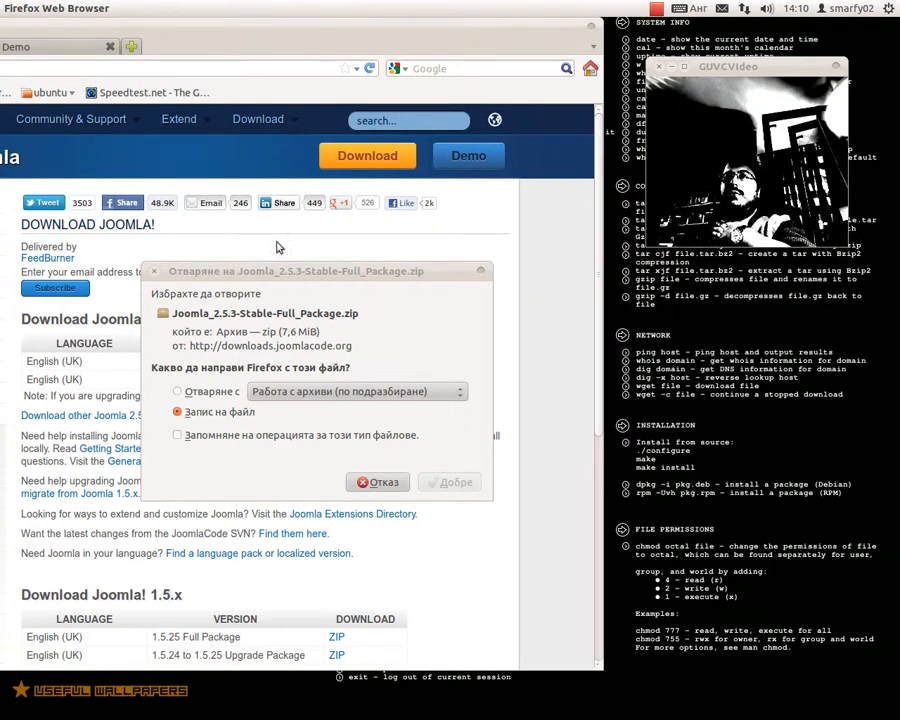
{"action": "left_click_drag", "start_coordinate": [262, 266], "coordinate": [262, 225]}
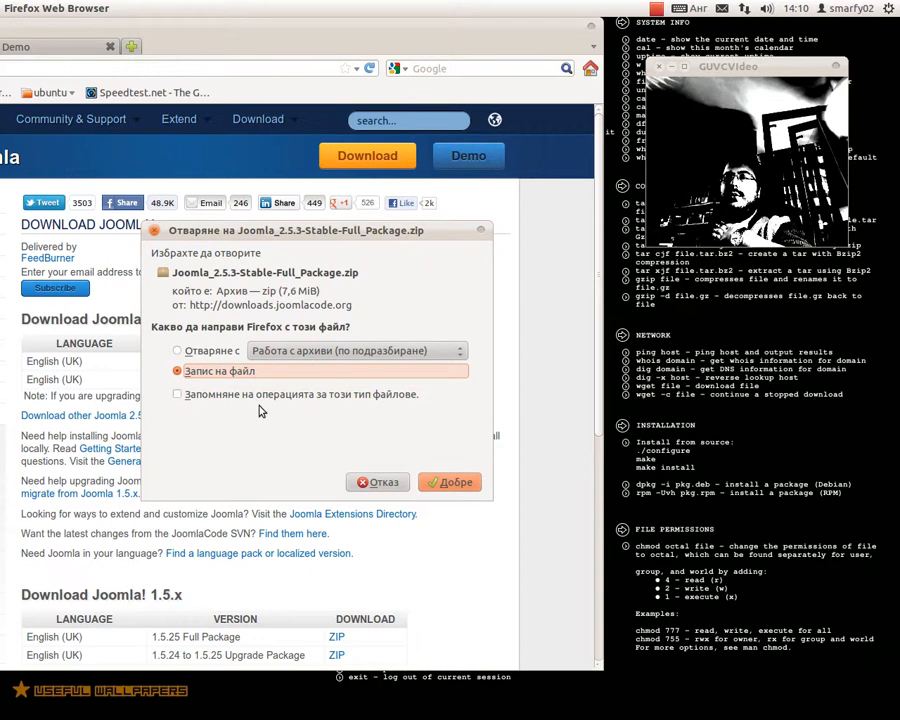
{"action": "left_click", "coordinate": [200, 352]}
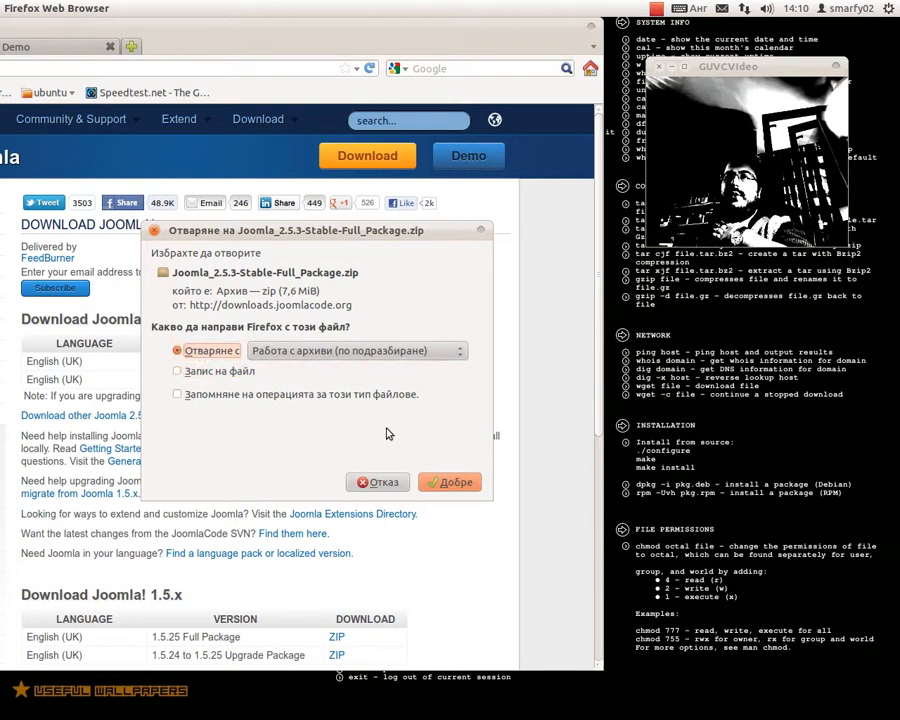
{"action": "left_click", "coordinate": [456, 480]}
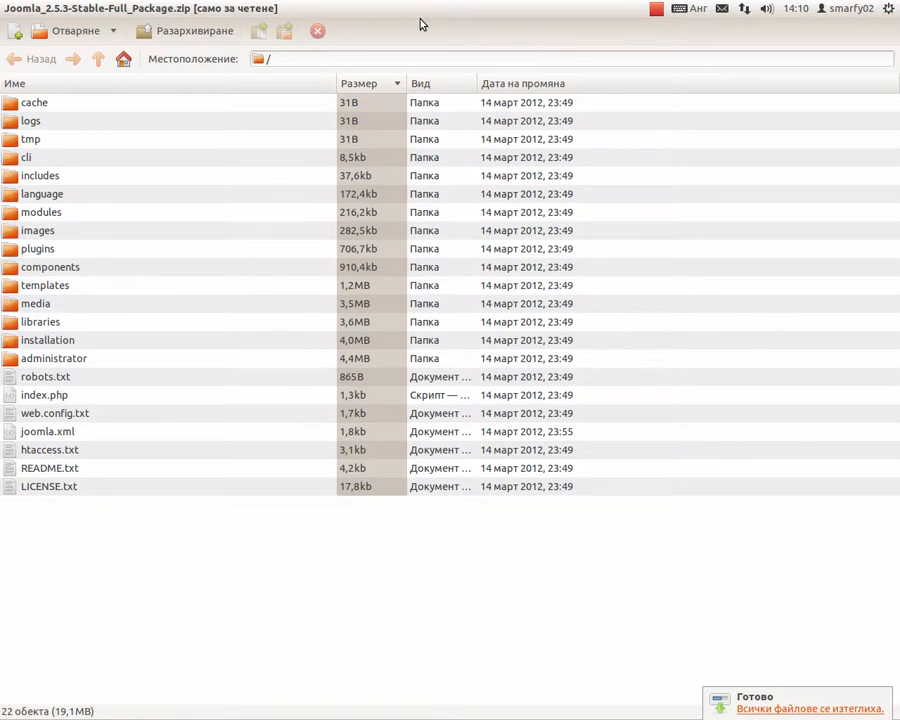
- Extract all package files to a new Desktop folder named 'joomla 2.5.3'
{"action": "double_click", "coordinate": [422, 14]}
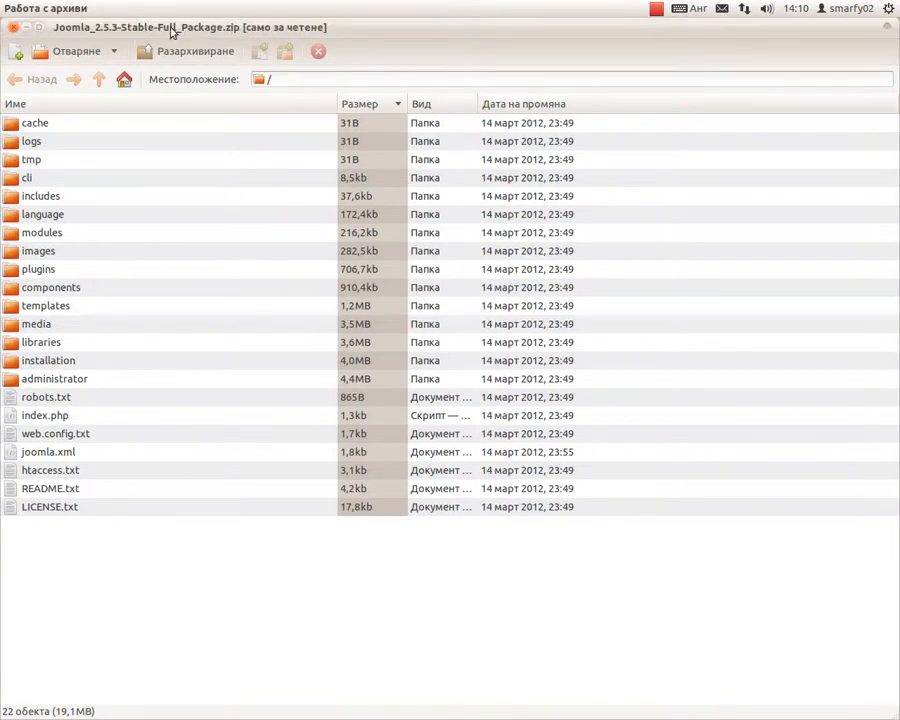
{"action": "left_click_drag", "start_coordinate": [195, 24], "coordinate": [252, 357]}
{"action": "left_click", "coordinate": [251, 357]}
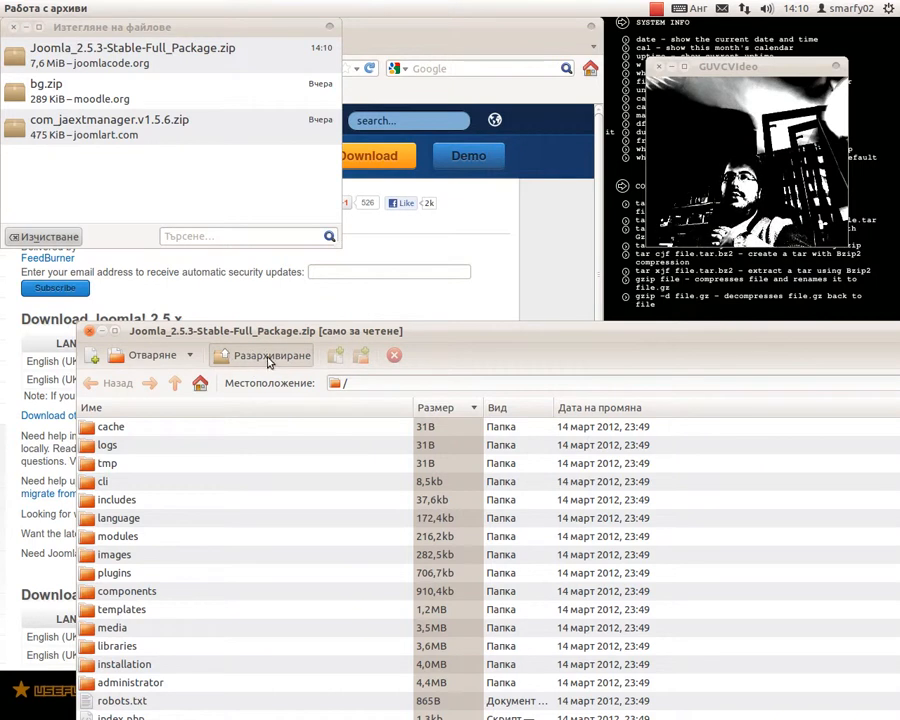
{"action": "left_click", "coordinate": [268, 361]}
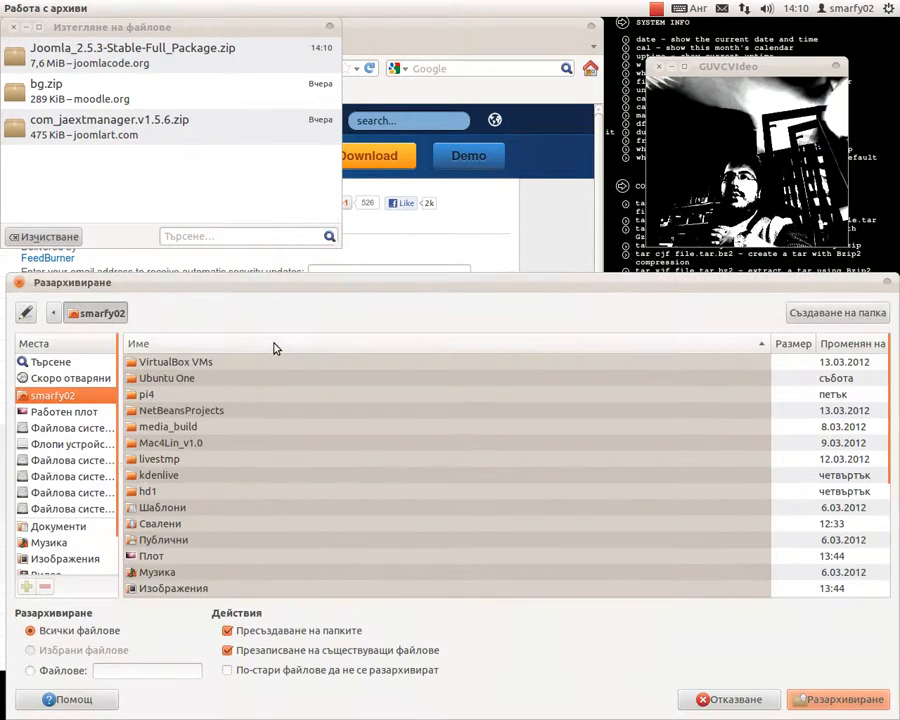
{"action": "left_click", "coordinate": [58, 412]}
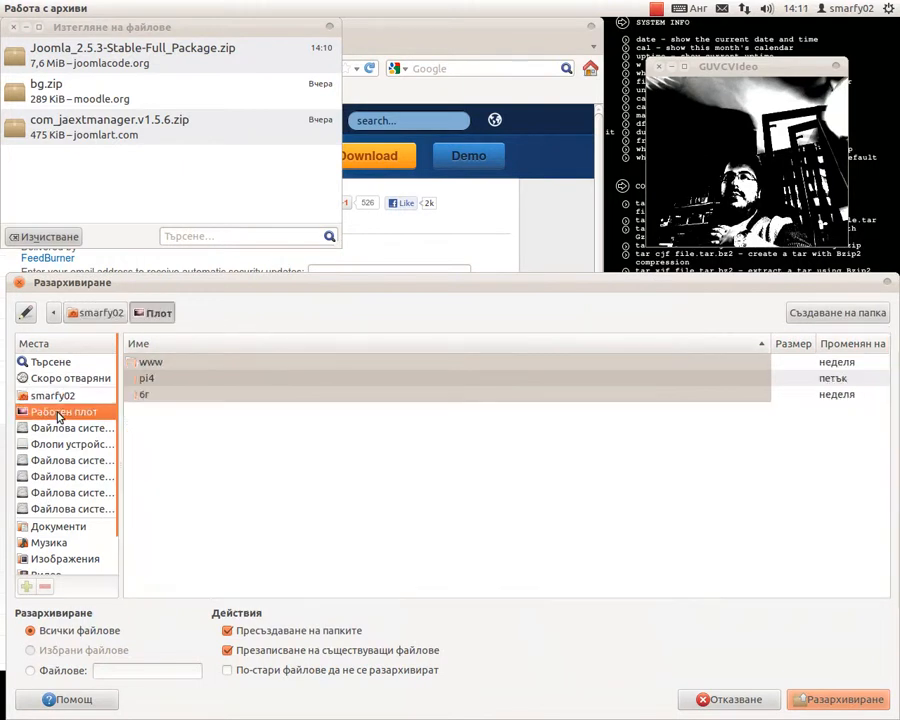
{"action": "left_click", "coordinate": [815, 313]}
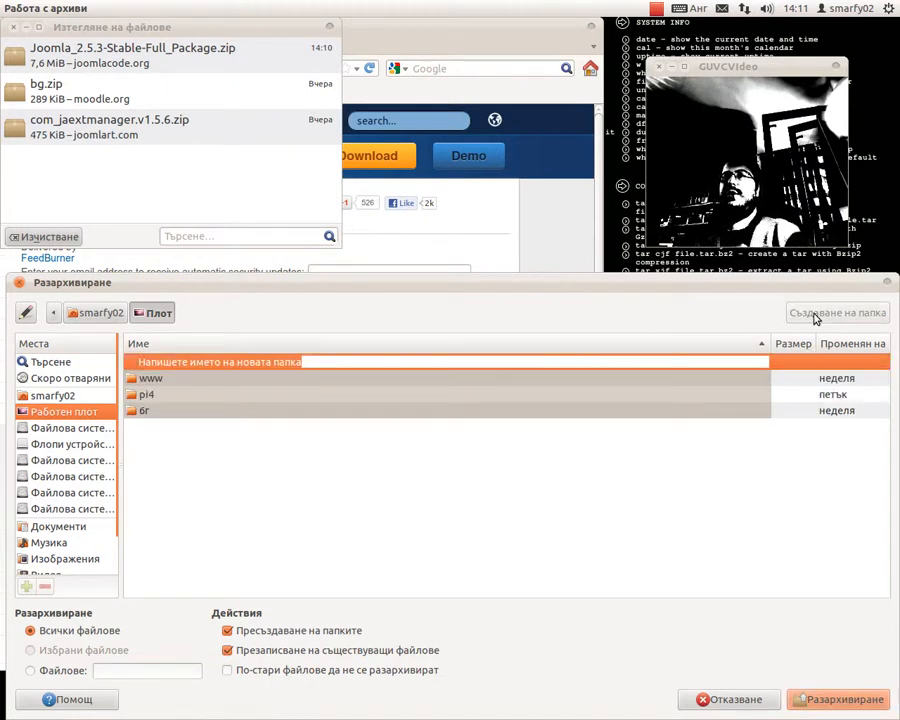
{"action": "type", "text": "joomla 2.5.3"}
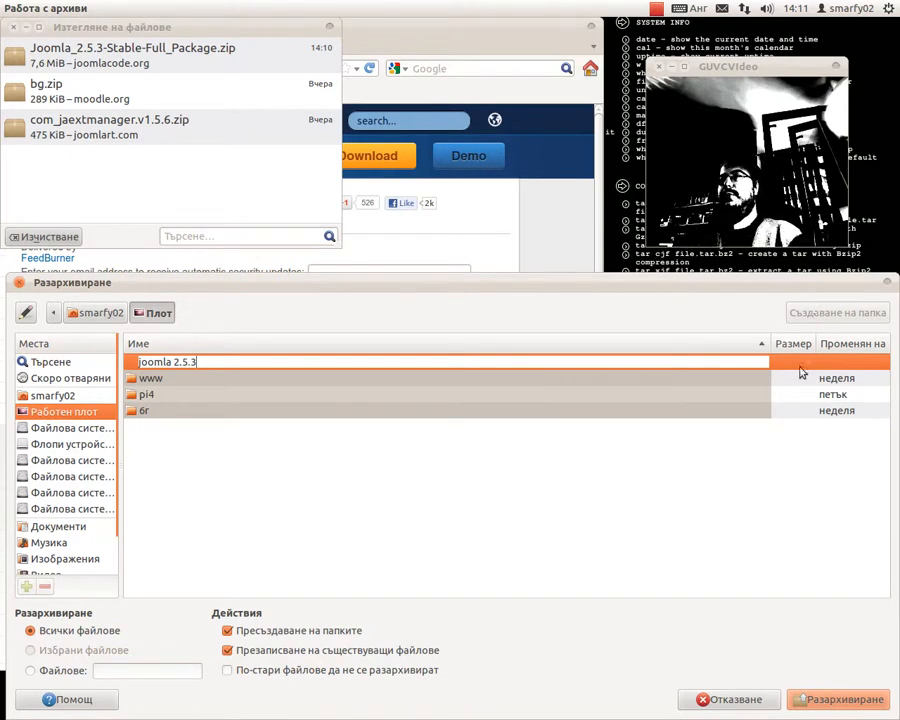
{"action": "key", "text": "Return"}
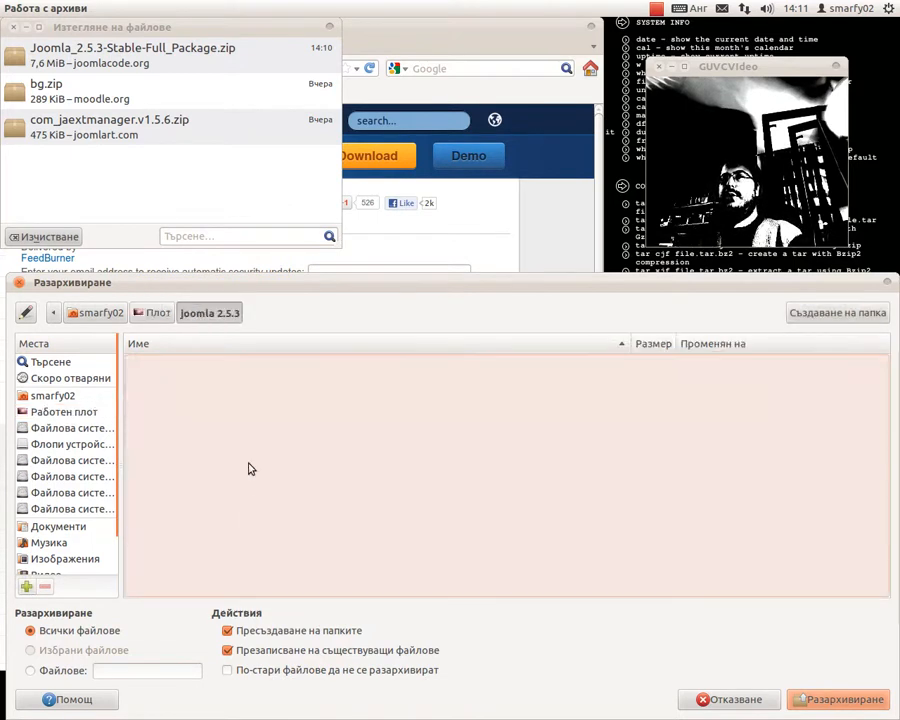
{"action": "left_click", "coordinate": [838, 699]}
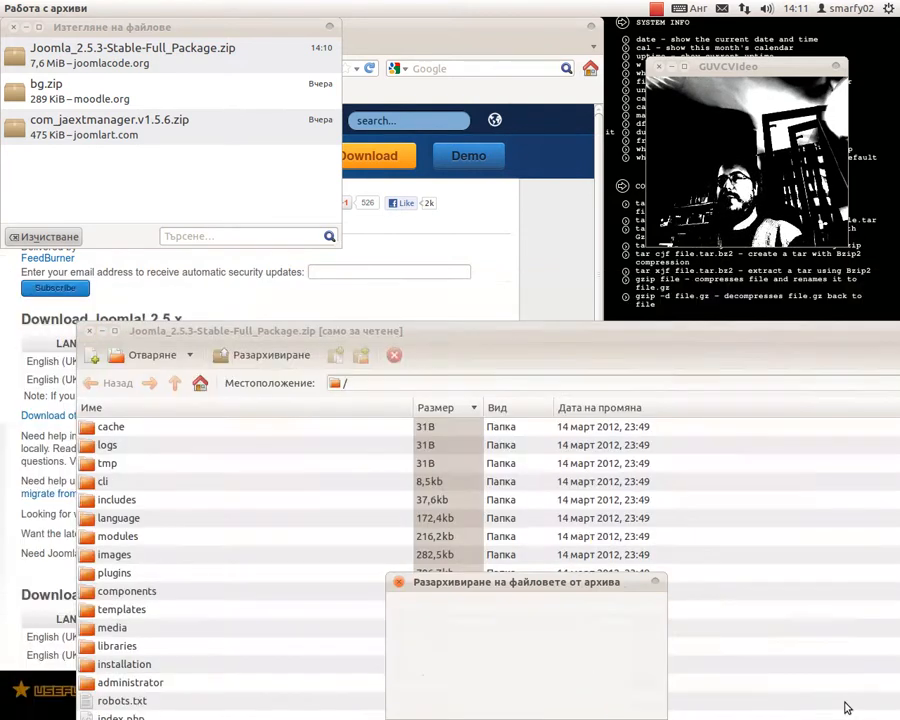
{"action": "left_click_drag", "start_coordinate": [545, 590], "coordinate": [391, 211]}
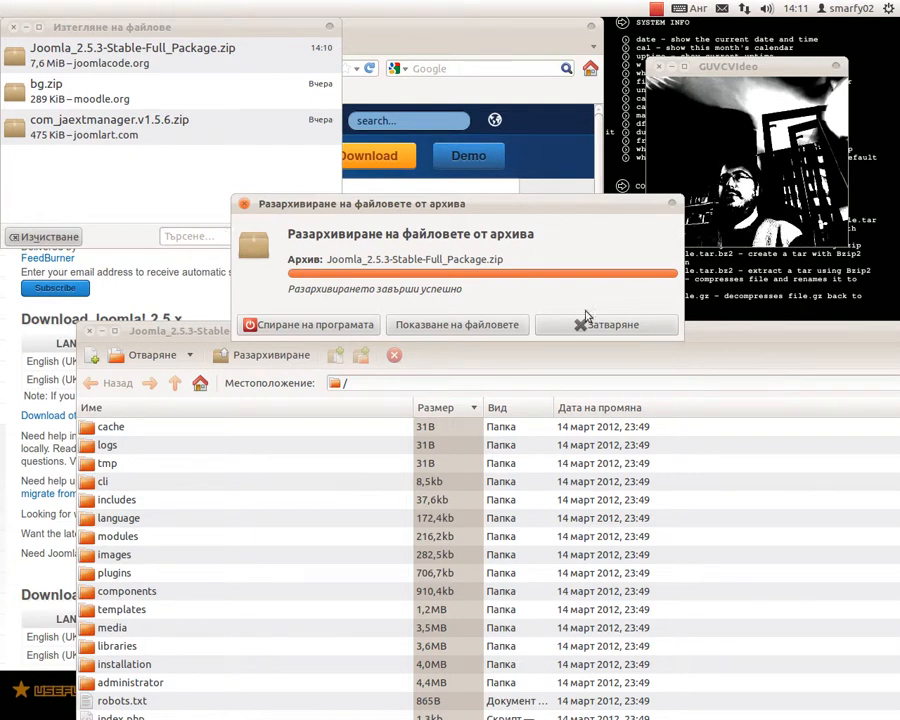
- Show the extracted joomla 2.5.3 files in the file manager and review them
{"action": "left_click", "coordinate": [473, 330]}
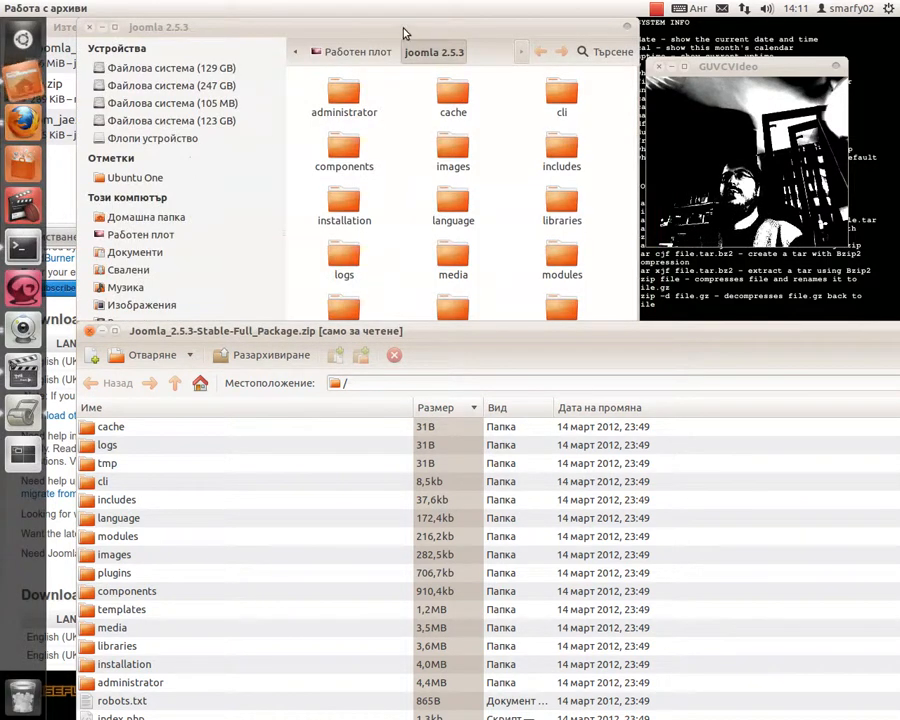
{"action": "left_click_drag", "start_coordinate": [410, 34], "coordinate": [376, 34]}
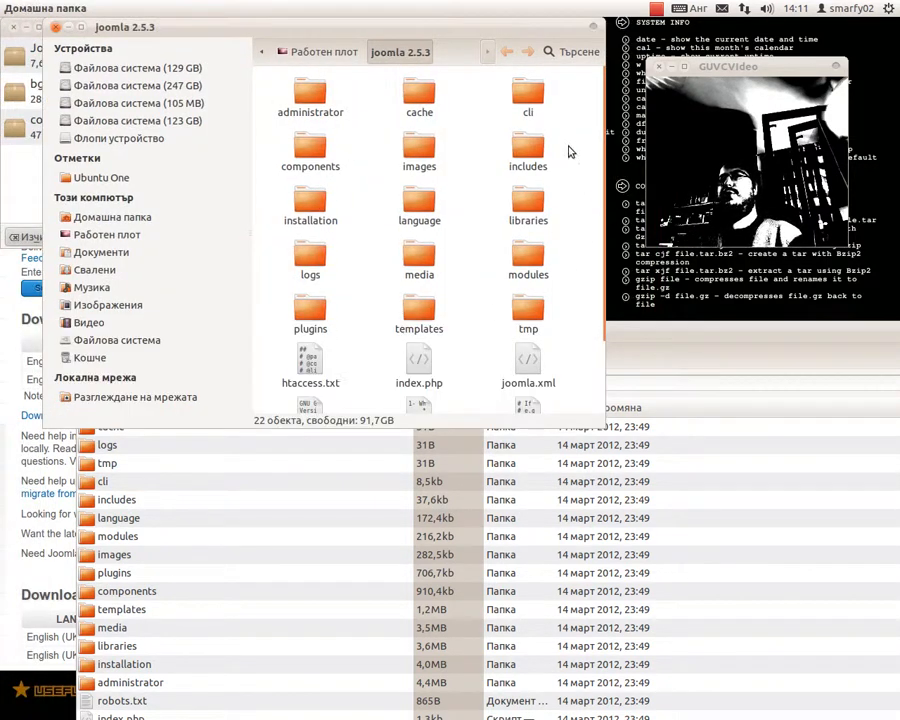
{"action": "scroll", "coordinate": [570, 122], "scroll_direction": "down", "scroll_amount": 2}
{"action": "scroll", "coordinate": [478, 282], "scroll_direction": "up", "scroll_amount": 2}
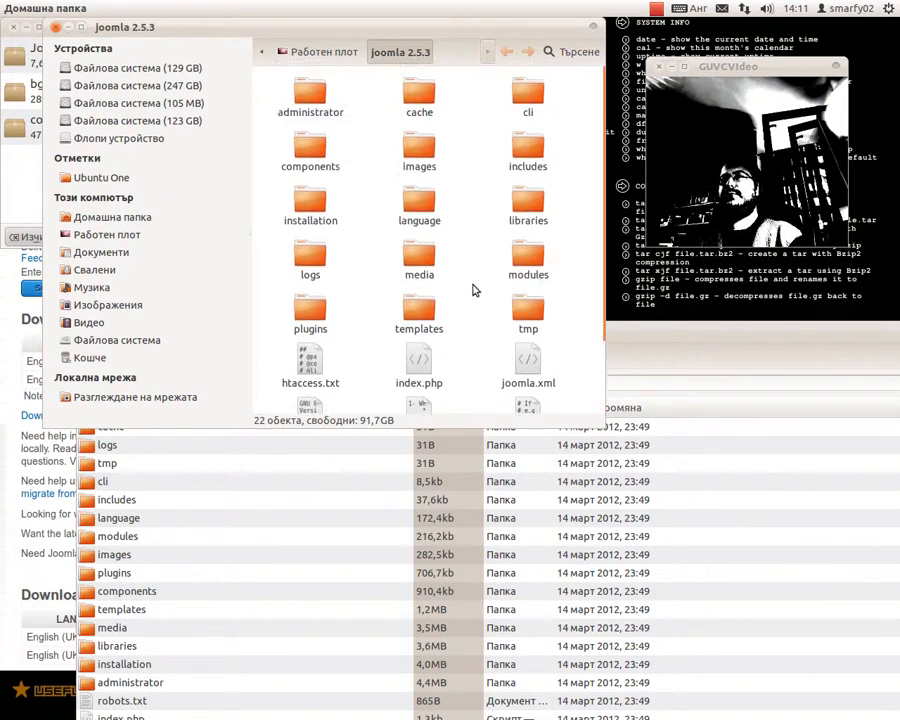
- Close the Archive Manager and downloads windows
{"action": "left_click_drag", "start_coordinate": [655, 349], "coordinate": [790, 475]}
{"action": "left_click", "coordinate": [225, 462]}
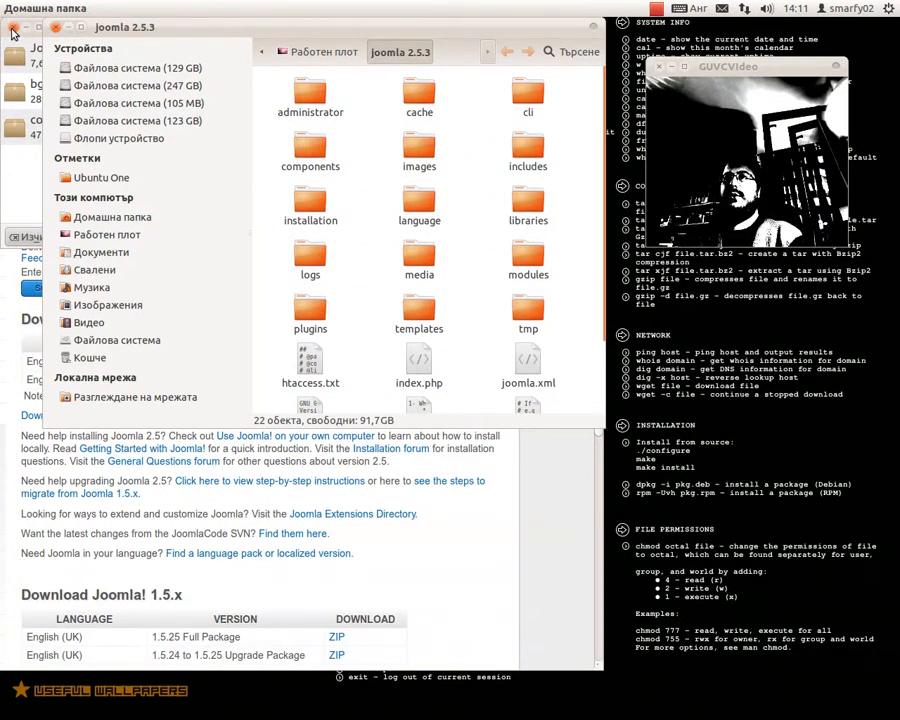
{"action": "left_click", "coordinate": [13, 33]}
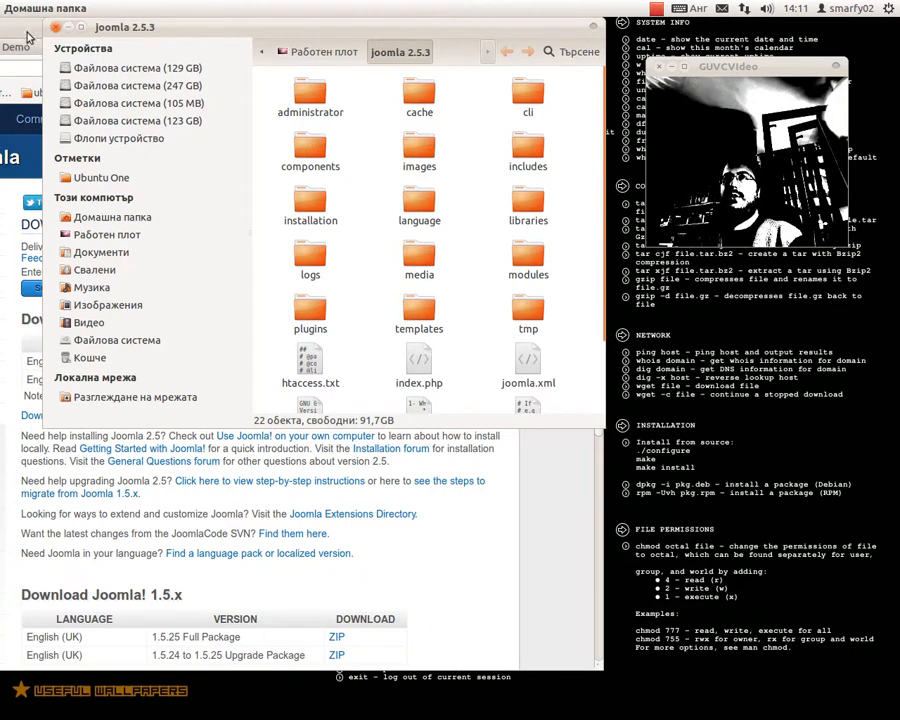
{"action": "left_click_drag", "start_coordinate": [128, 25], "coordinate": [193, 210]}
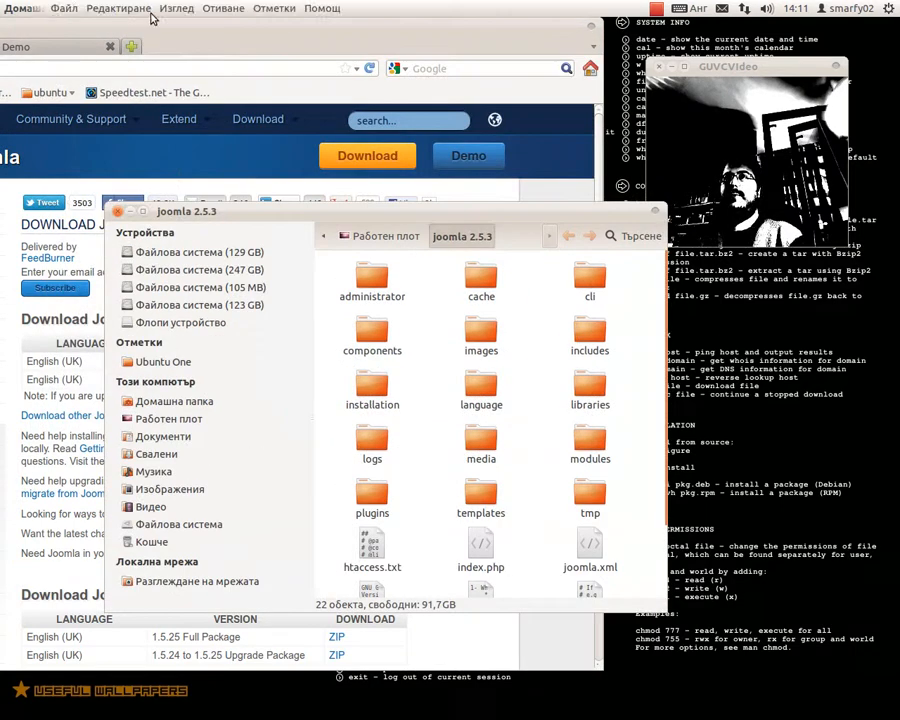
- Close the joomla 2.5.3 folder window and quit Firefox from the File menu
{"action": "left_click", "coordinate": [118, 8]}
{"action": "left_click", "coordinate": [64, 8]}
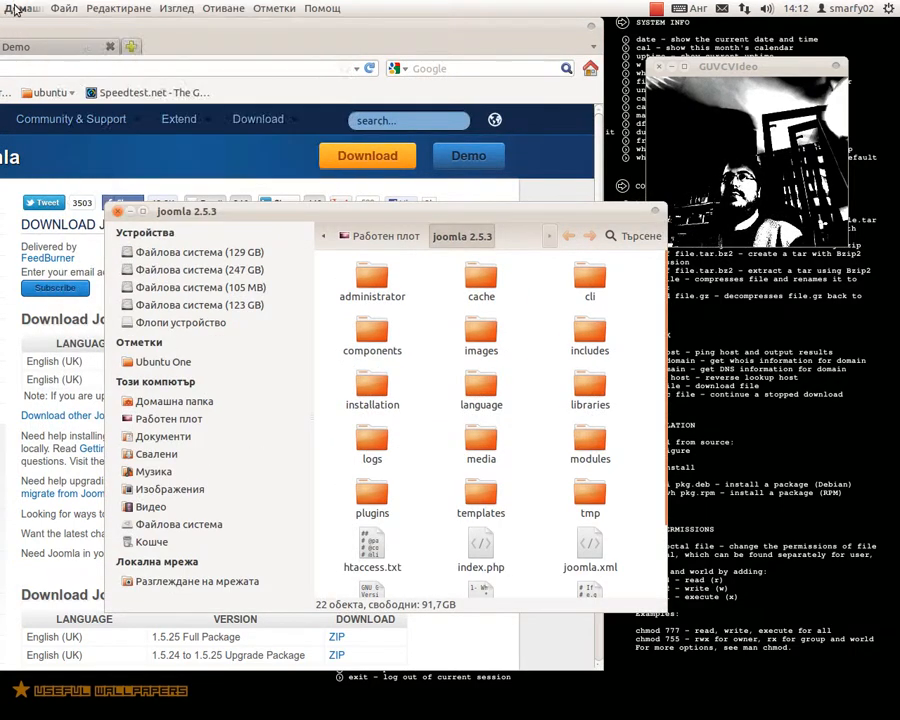
{"action": "left_click", "coordinate": [64, 8]}
{"action": "left_click", "coordinate": [100, 179]}
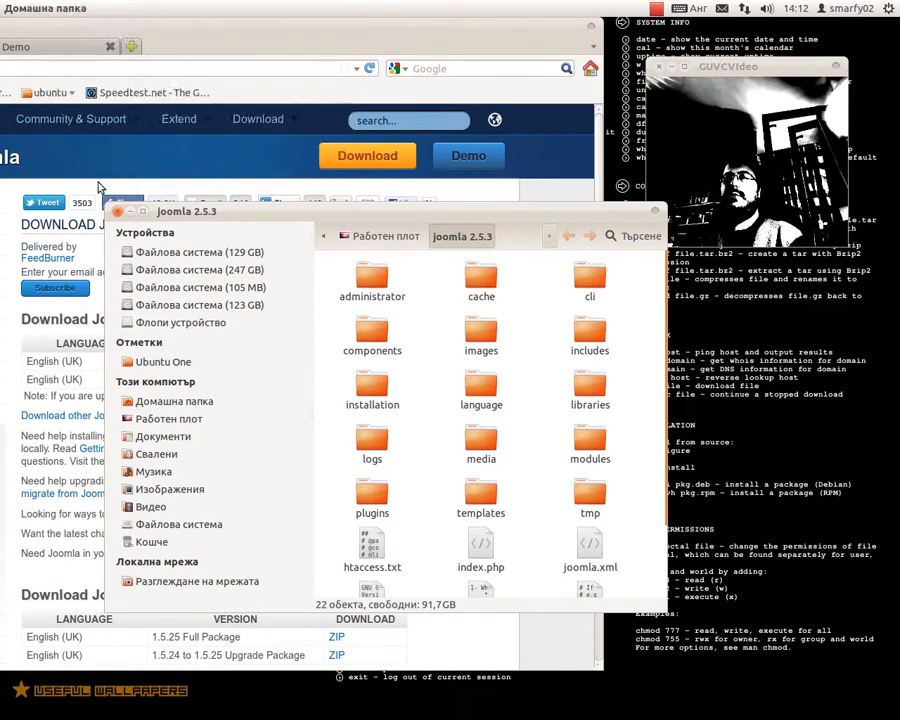
{"action": "left_click", "coordinate": [64, 8]}
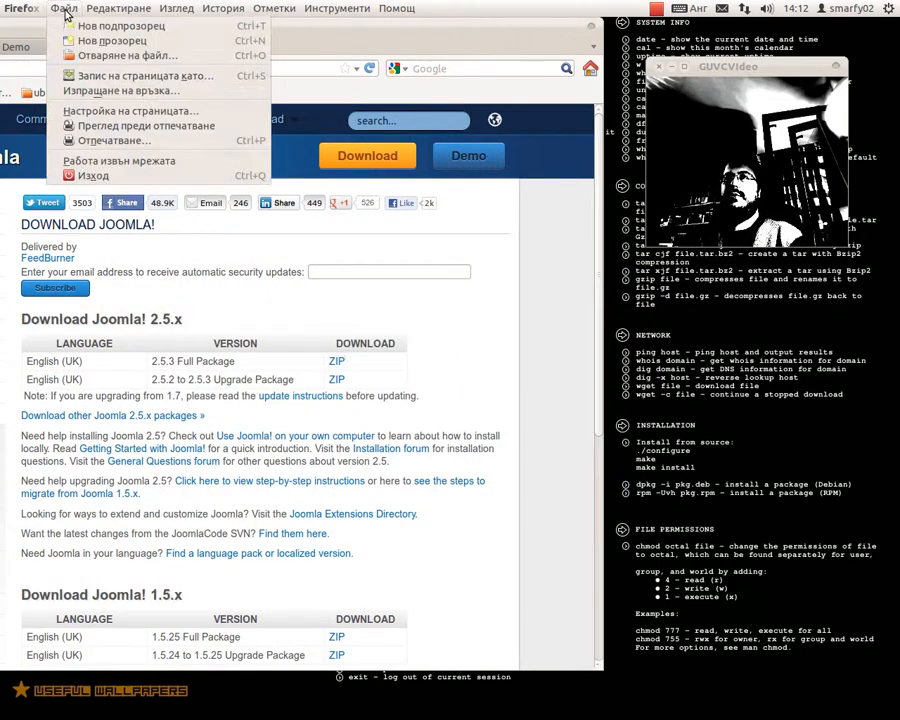
{"action": "left_click", "coordinate": [88, 175]}
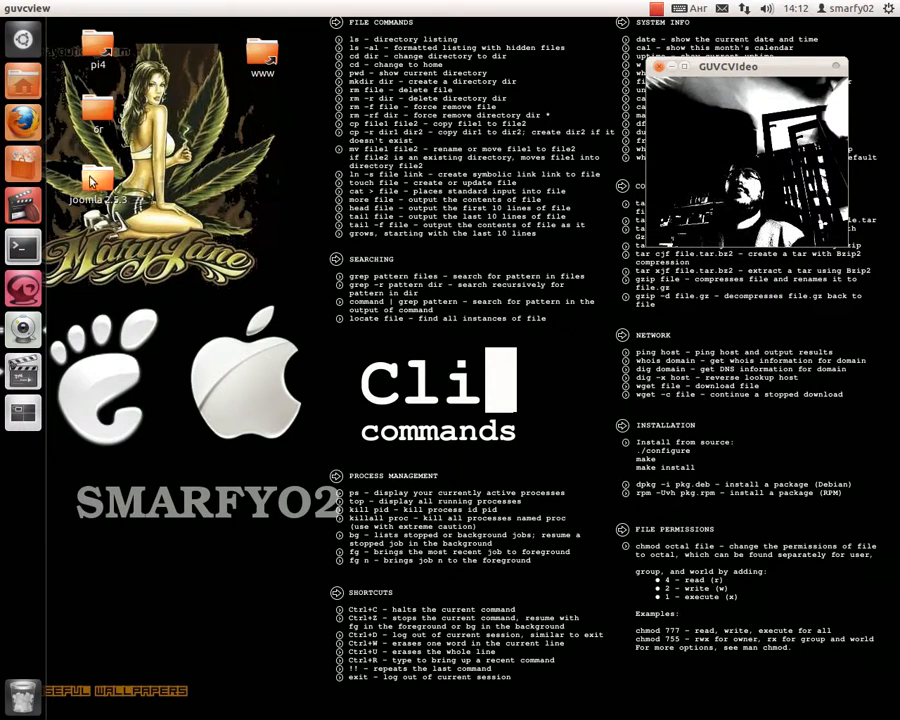
{"action": "left_click_drag", "start_coordinate": [92, 180], "coordinate": [265, 58]}
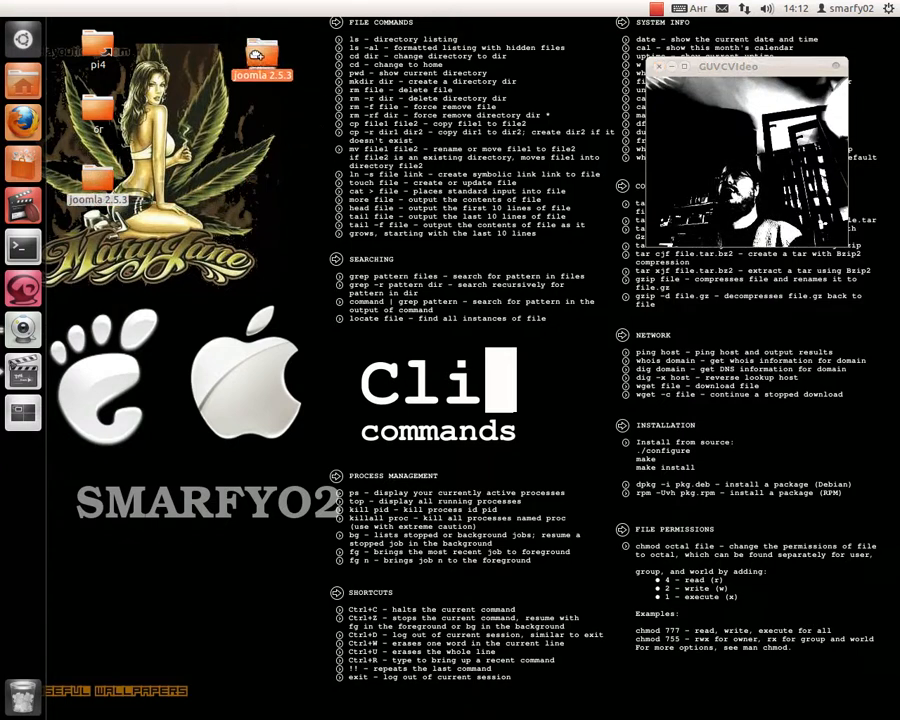
{"action": "left_click", "coordinate": [263, 55]}
{"action": "double_click", "coordinate": [263, 58]}
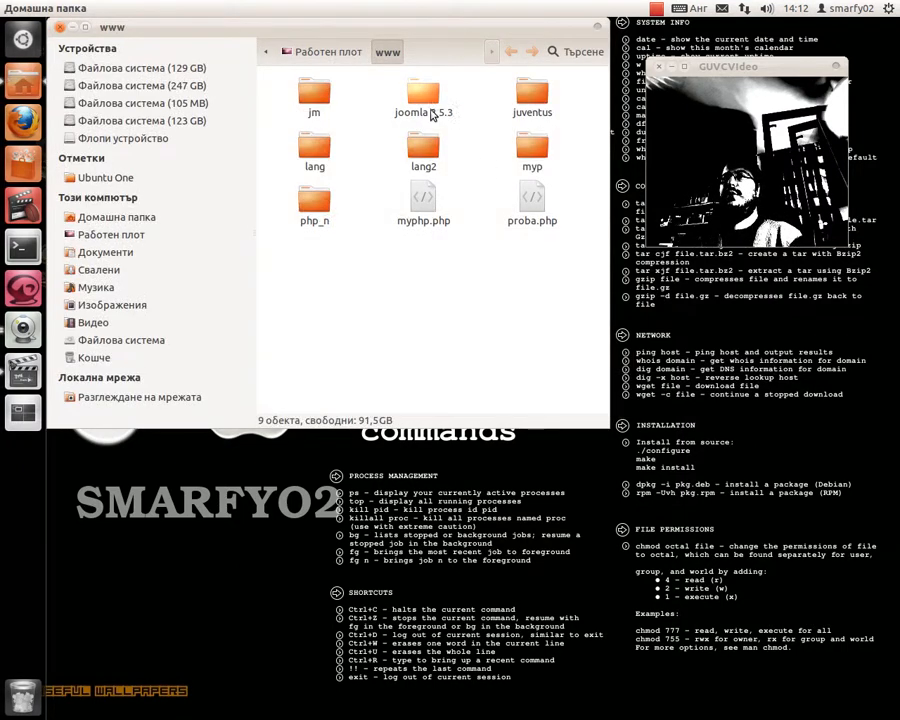
{"action": "left_click_drag", "start_coordinate": [388, 25], "coordinate": [419, 174]}
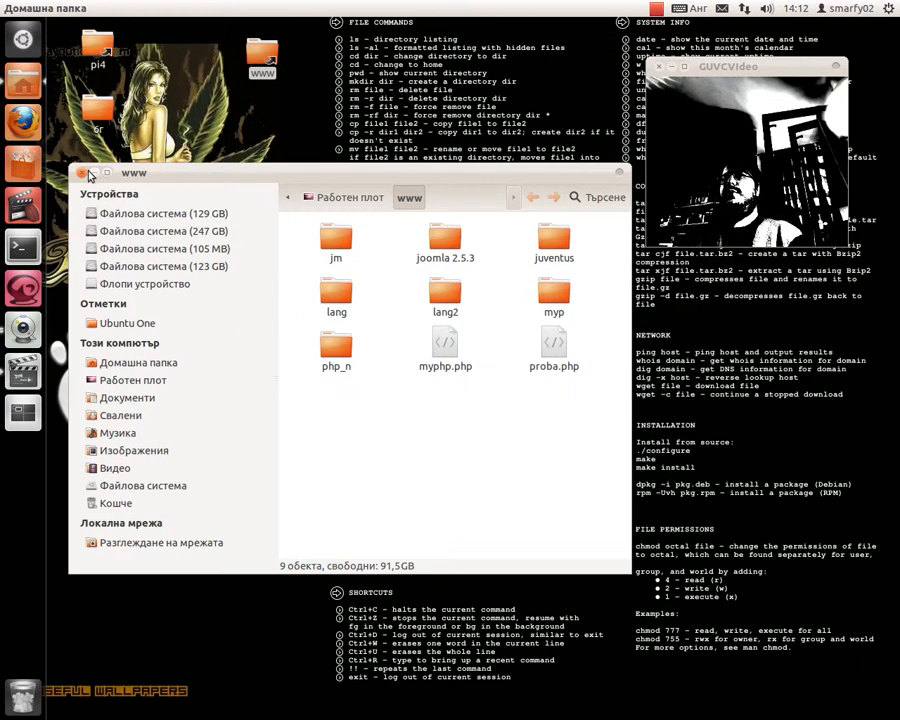
{"action": "left_click", "coordinate": [83, 172]}
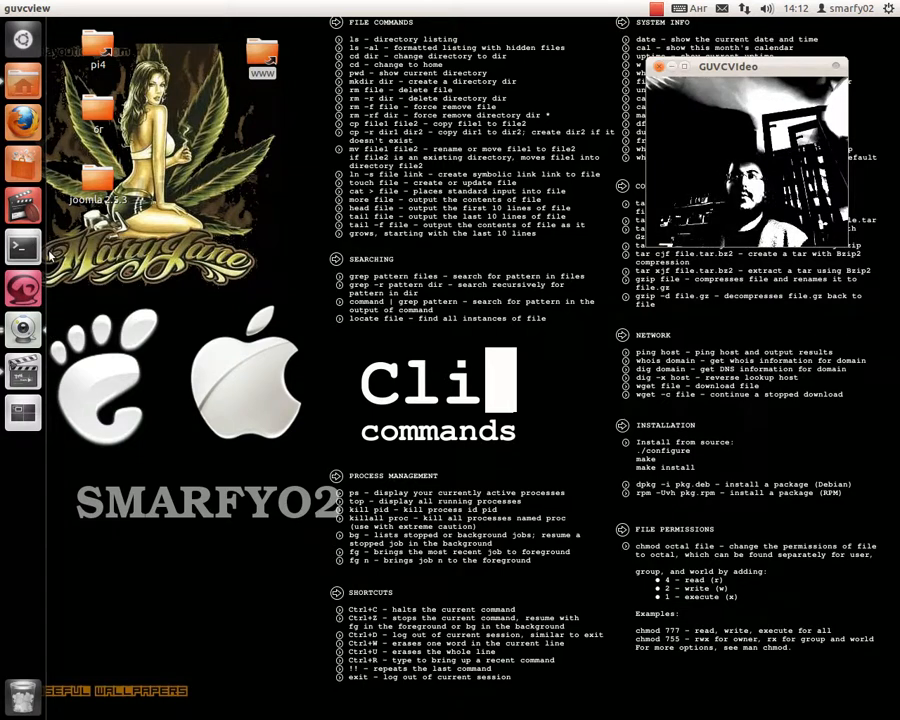
{"action": "left_click", "coordinate": [44, 252]}
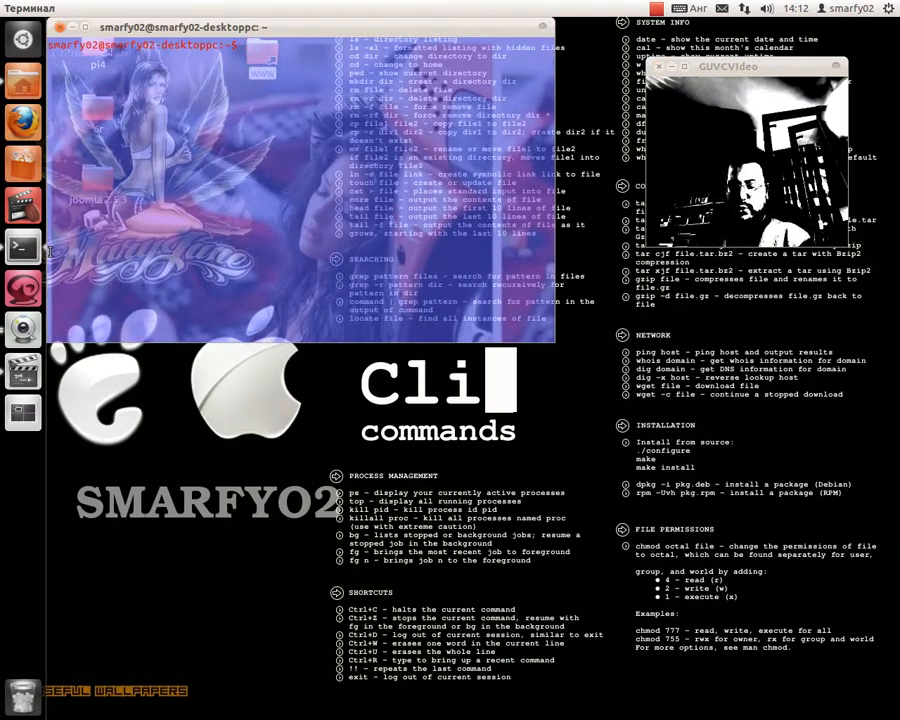
{"action": "key", "text": "Up"}
{"action": "key", "text": "BackSpace"}
{"action": "key", "text": "BackSpace"}
{"action": "key", "text": "BackSpace"}
{"action": "key", "text": "BackSpace"}
{"action": "key", "text": "BackSpace"}
{"action": "key", "text": "BackSpace"}
{"action": "key", "text": "BackSpace"}
{"action": "key", "text": "BackSpace"}
{"action": "key", "text": "BackSpace"}
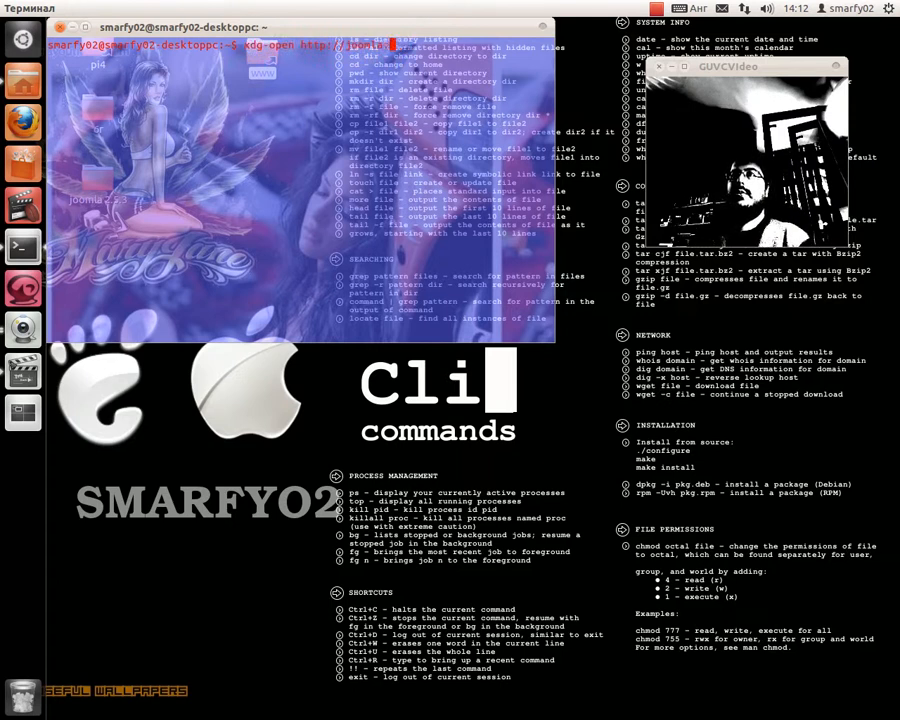
{"action": "key", "text": "BackSpace"}
{"action": "type", "text": "localhost/"}
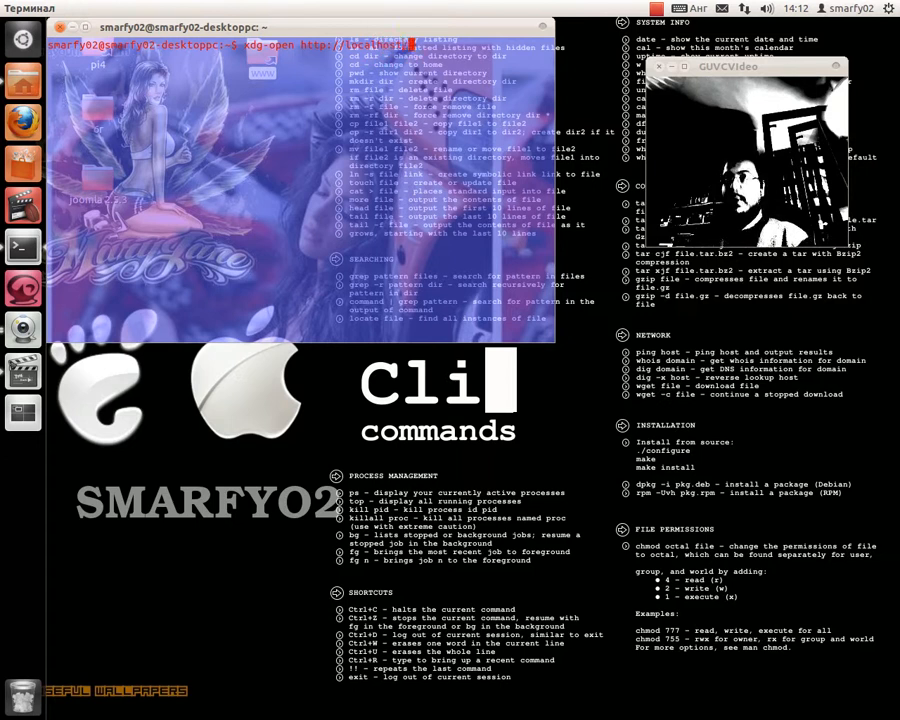
{"action": "key", "text": "Return"}
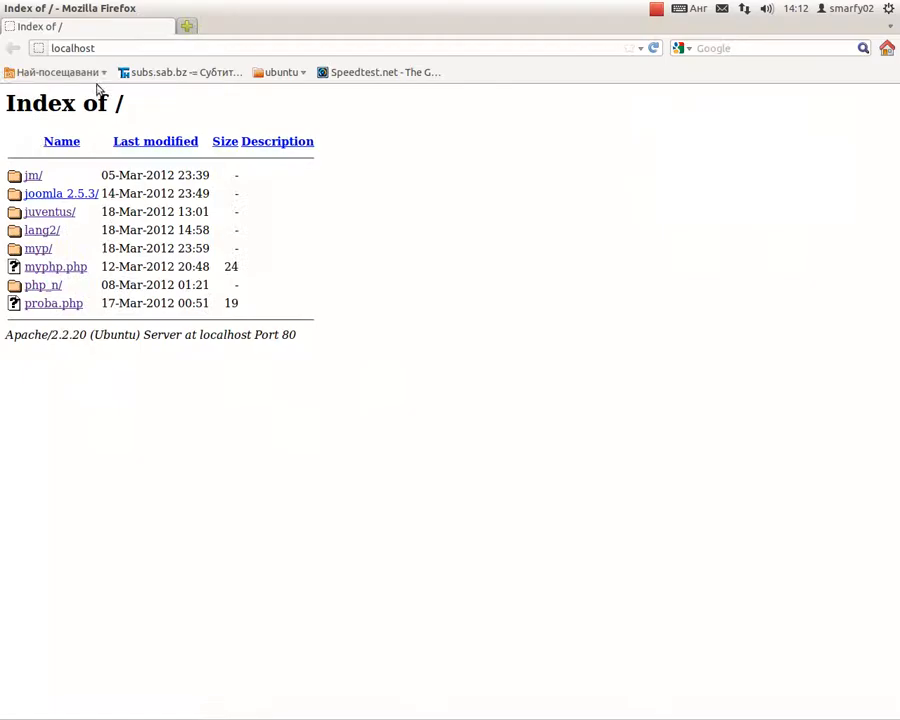
- Launch the Web Installer from localhost's joomla 2.5.3 folder, add a blank tab, and shrink the window
{"action": "left_click", "coordinate": [87, 198]}
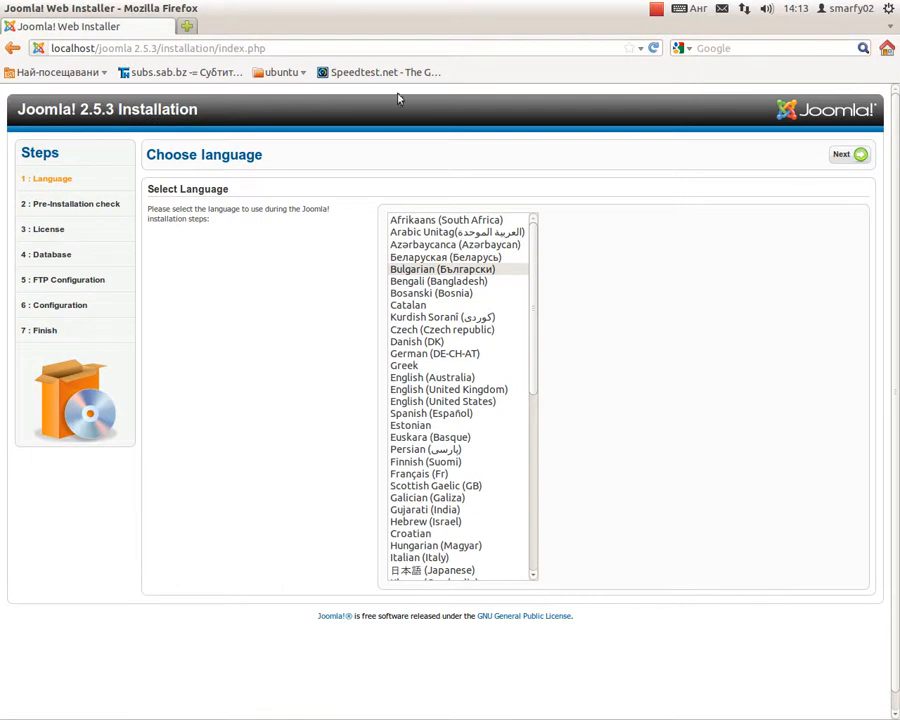
{"action": "left_click", "coordinate": [187, 27]}
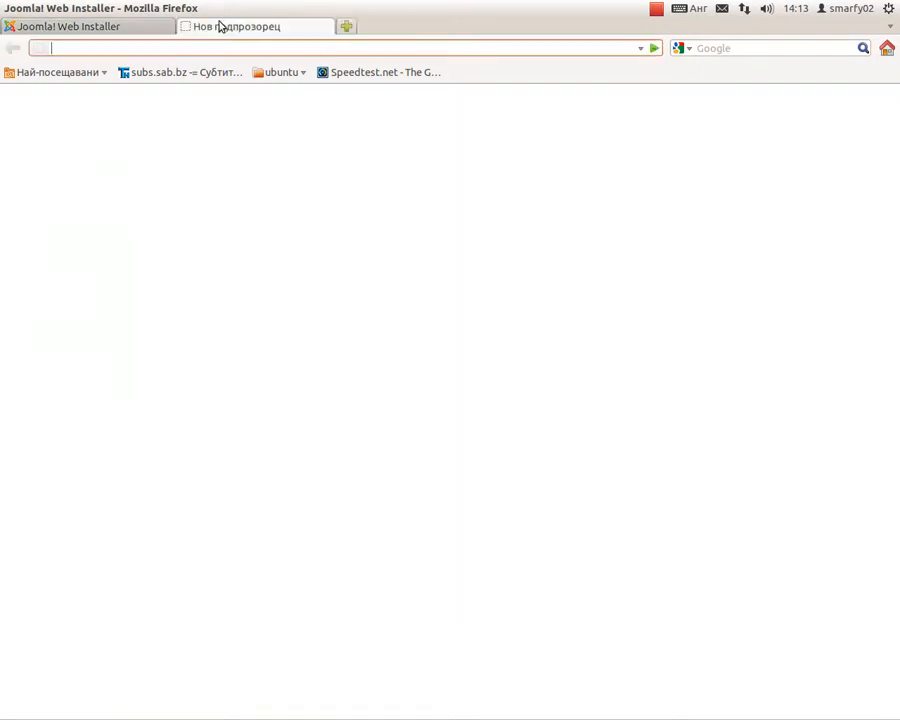
{"action": "double_click", "coordinate": [514, 12]}
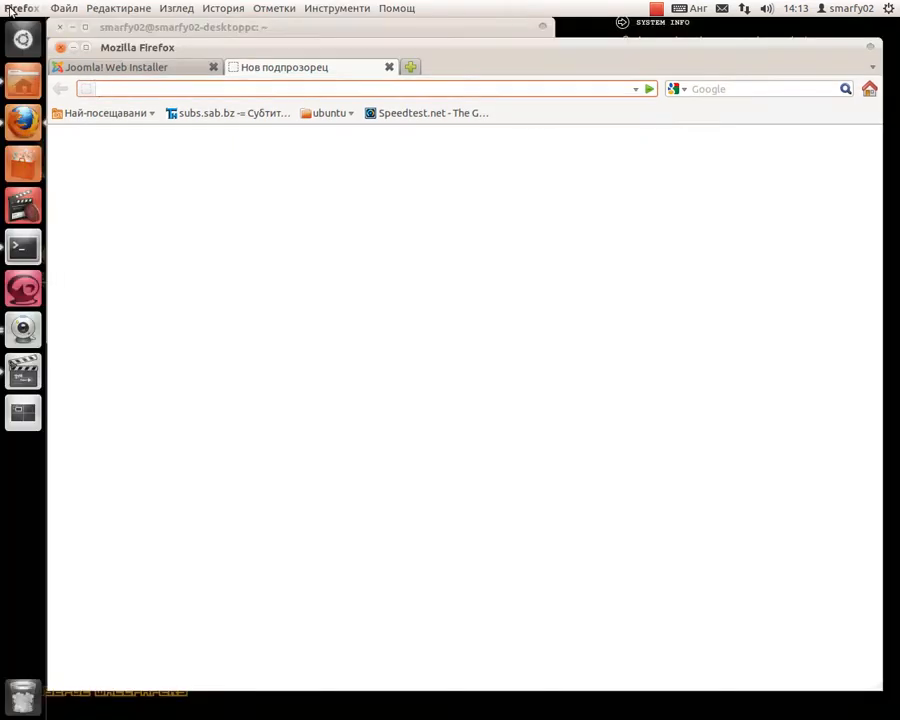
{"action": "left_click_drag", "start_coordinate": [215, 46], "coordinate": [50, 60]}
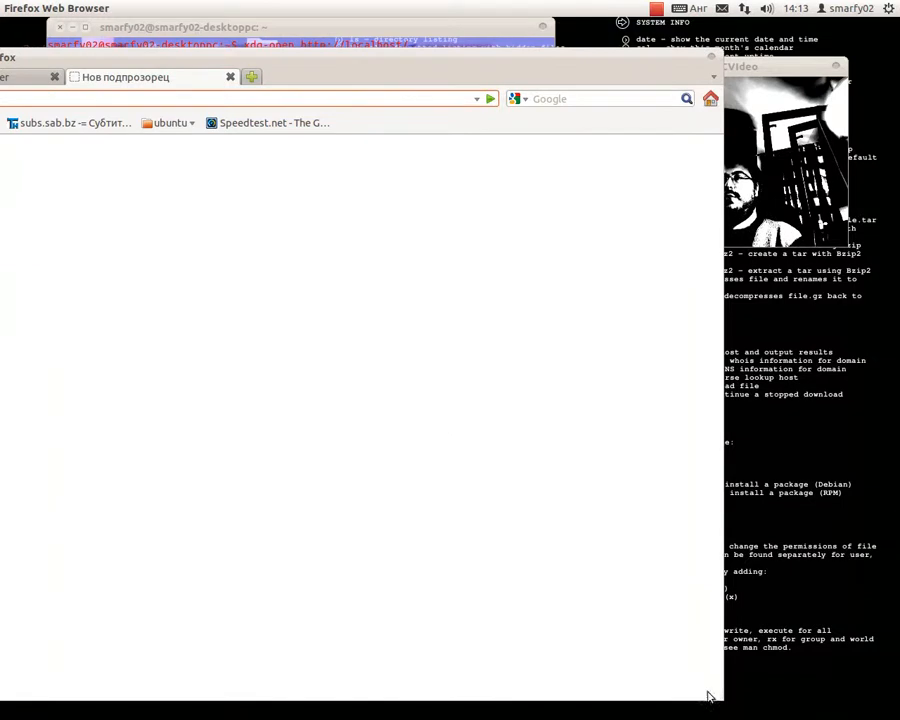
{"action": "left_click_drag", "start_coordinate": [729, 705], "coordinate": [376, 457]}
{"action": "left_click_drag", "start_coordinate": [288, 70], "coordinate": [632, 254]}
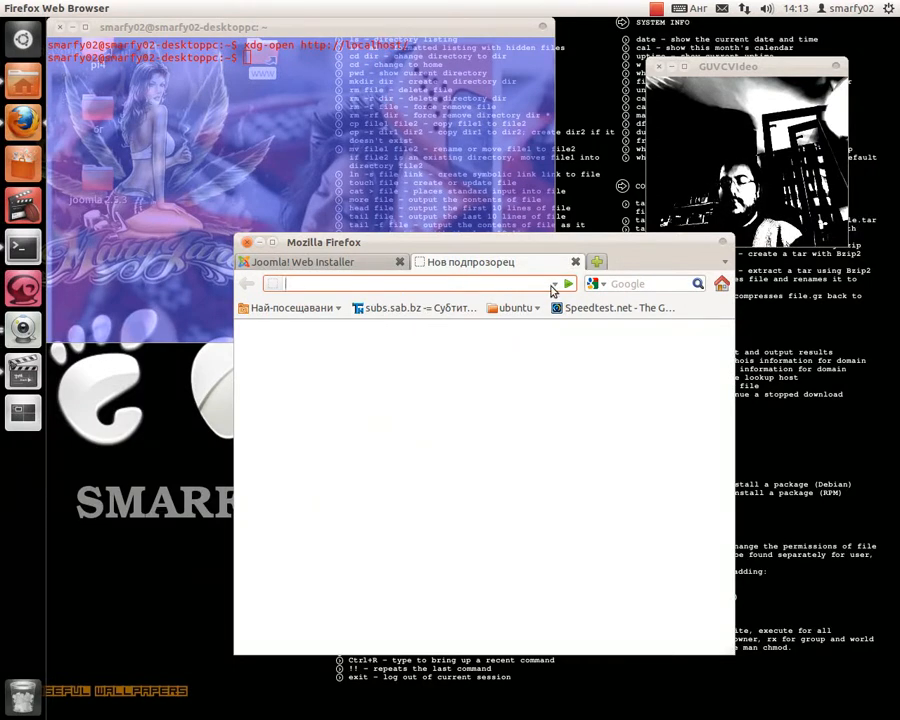
- Open localhost/phpmyadmin and log in, declining to save the password
{"action": "type", "text": "lo"}
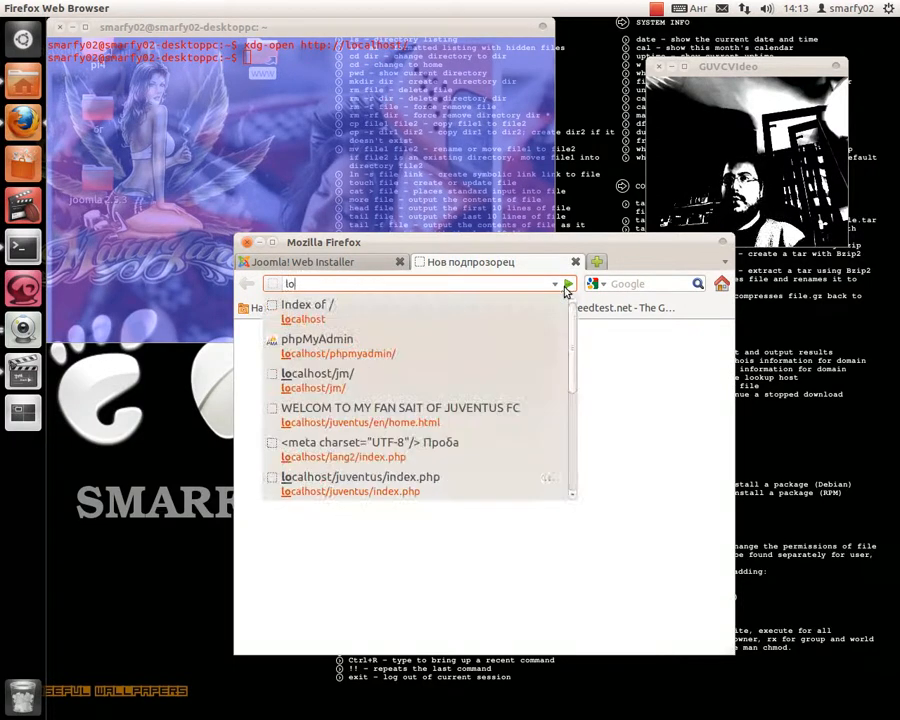
{"action": "left_click", "coordinate": [407, 357]}
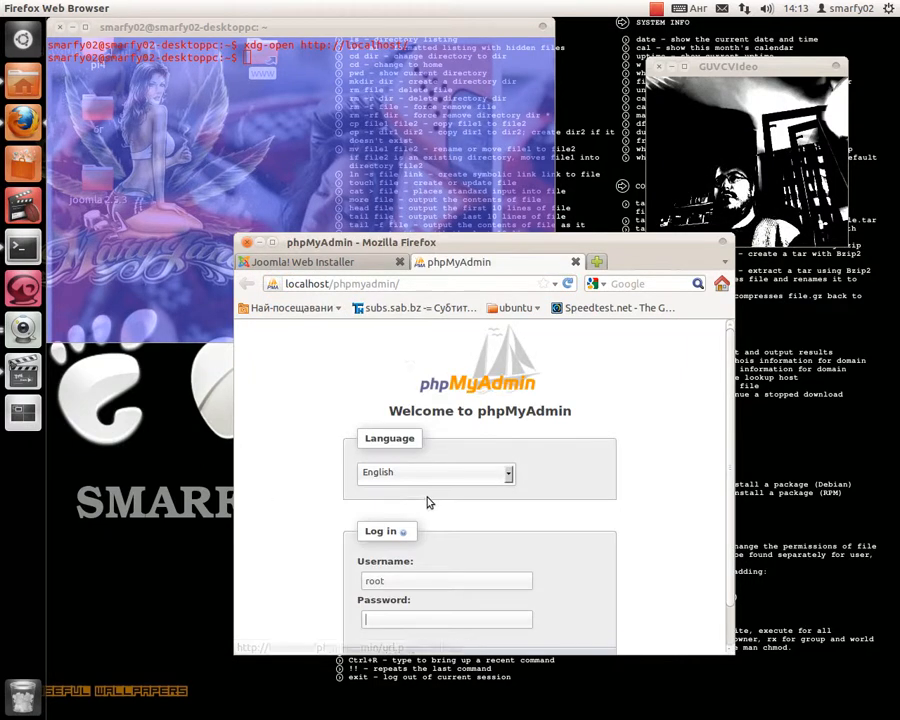
{"action": "scroll", "coordinate": [428, 498], "scroll_direction": "down", "scroll_amount": 1}
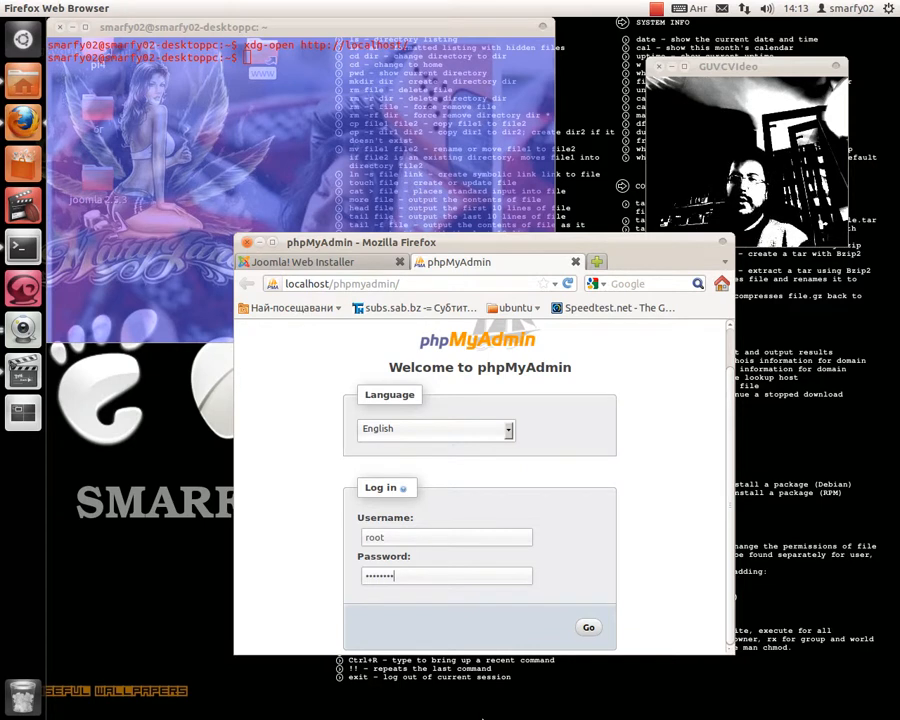
{"action": "key", "text": "Return"}
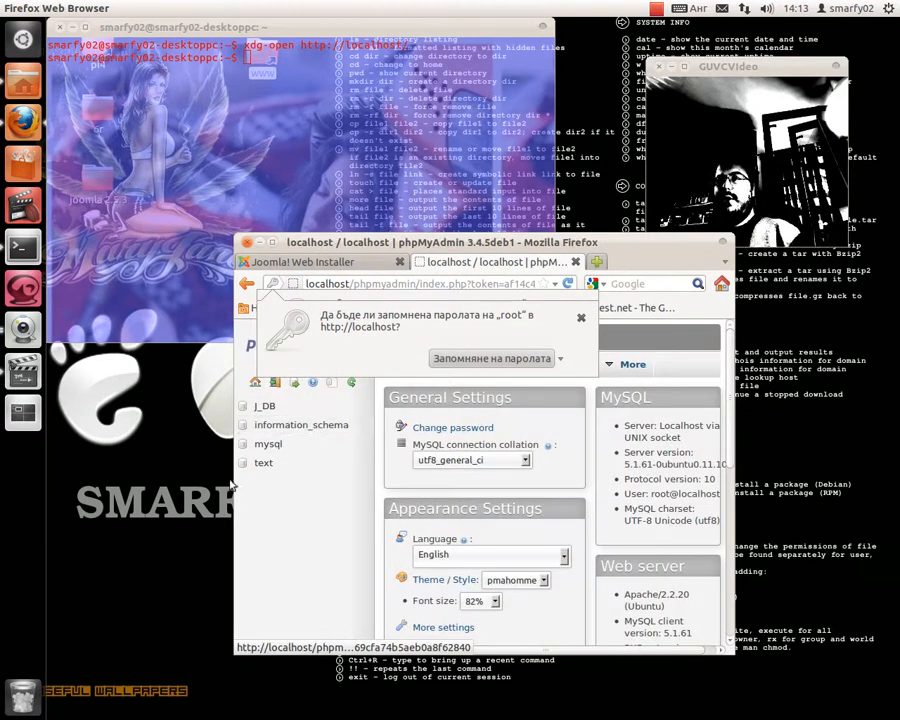
{"action": "left_click", "coordinate": [578, 320]}
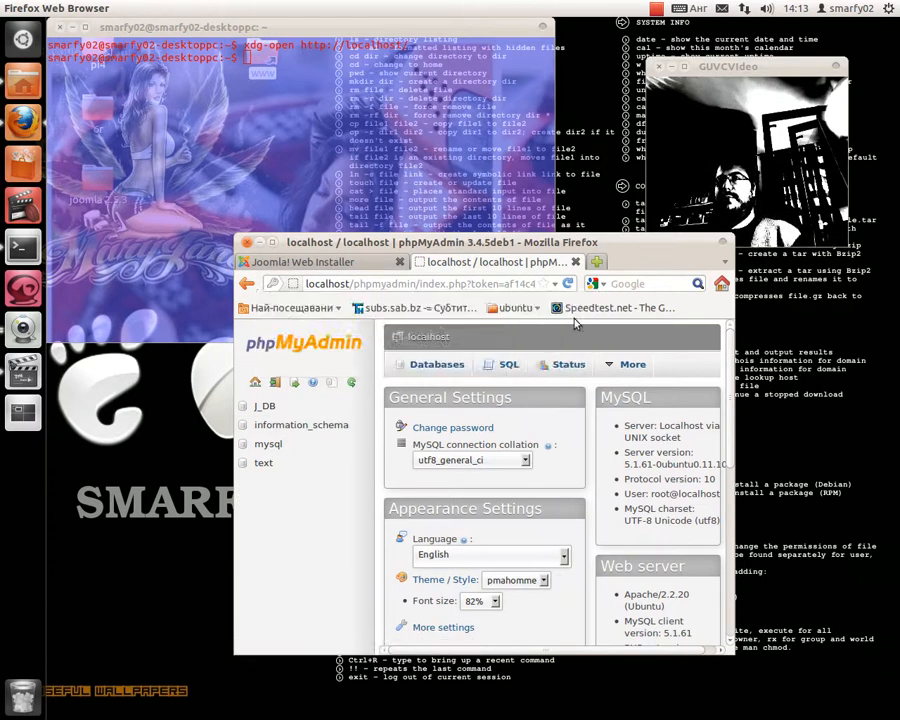
- Create a new database named Myj_db from the Databases page
{"action": "left_click", "coordinate": [456, 370]}
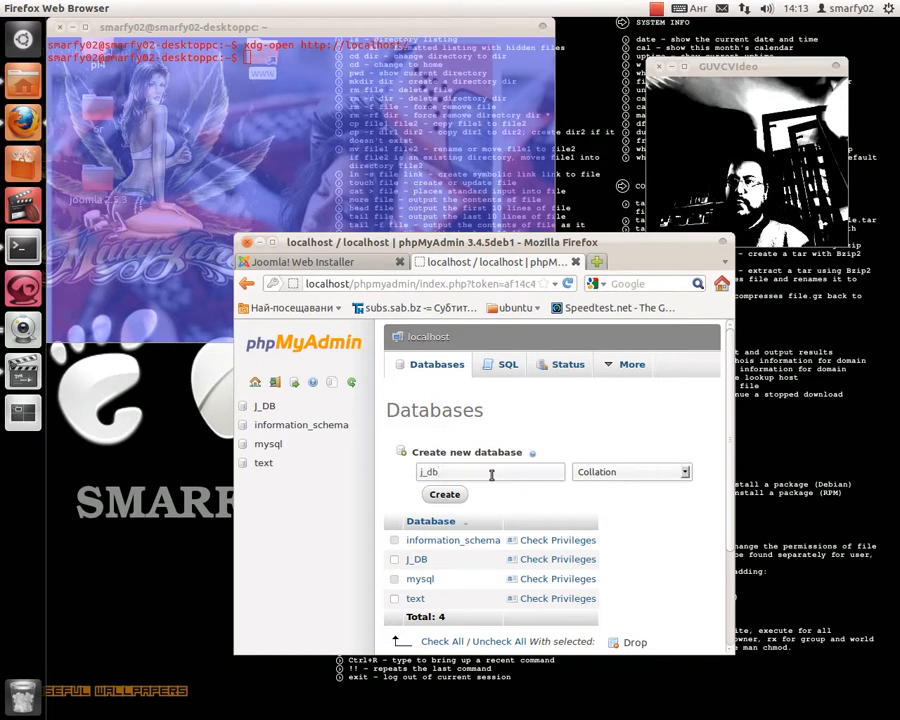
{"action": "type", "text": "My"}
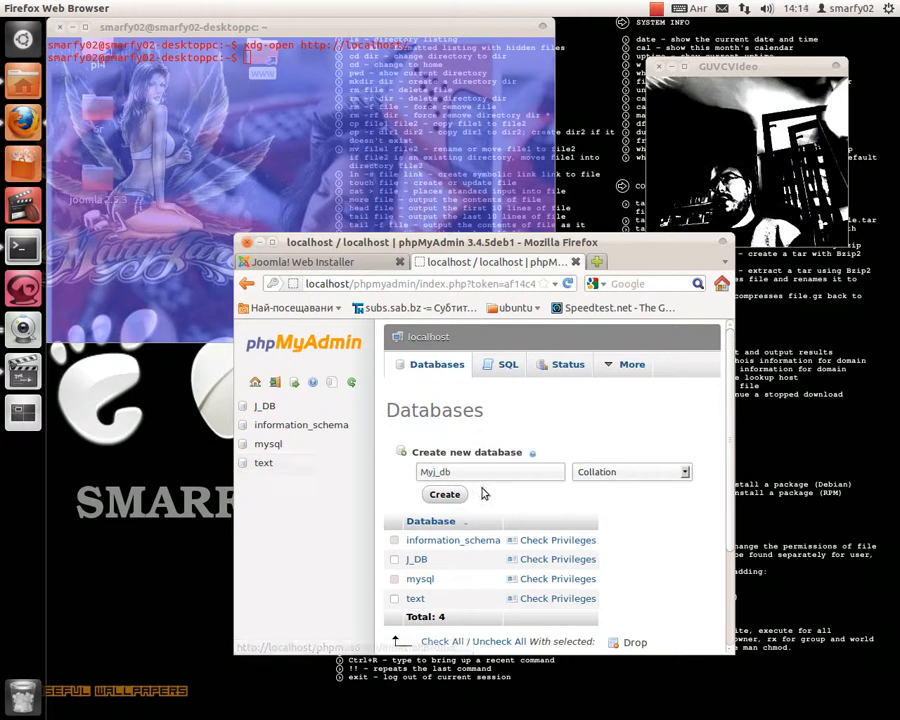
{"action": "left_click", "coordinate": [454, 495]}
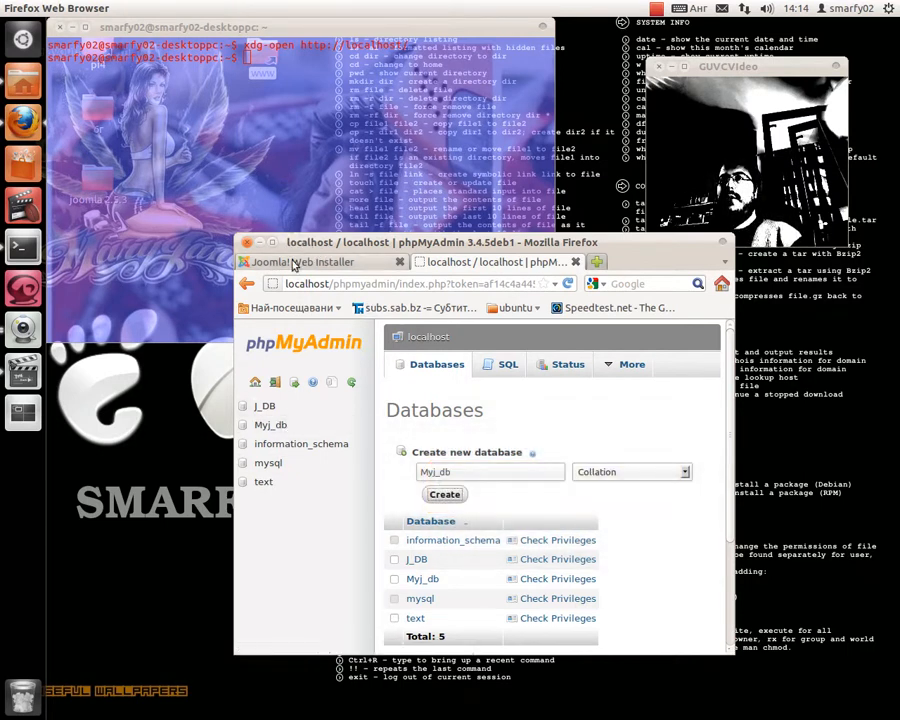
{"action": "left_click_drag", "start_coordinate": [323, 245], "coordinate": [147, 59]}
- In the Joomla installer, choose Bulgarian as the installation language and enlarge the browser window
{"action": "left_click", "coordinate": [140, 77]}
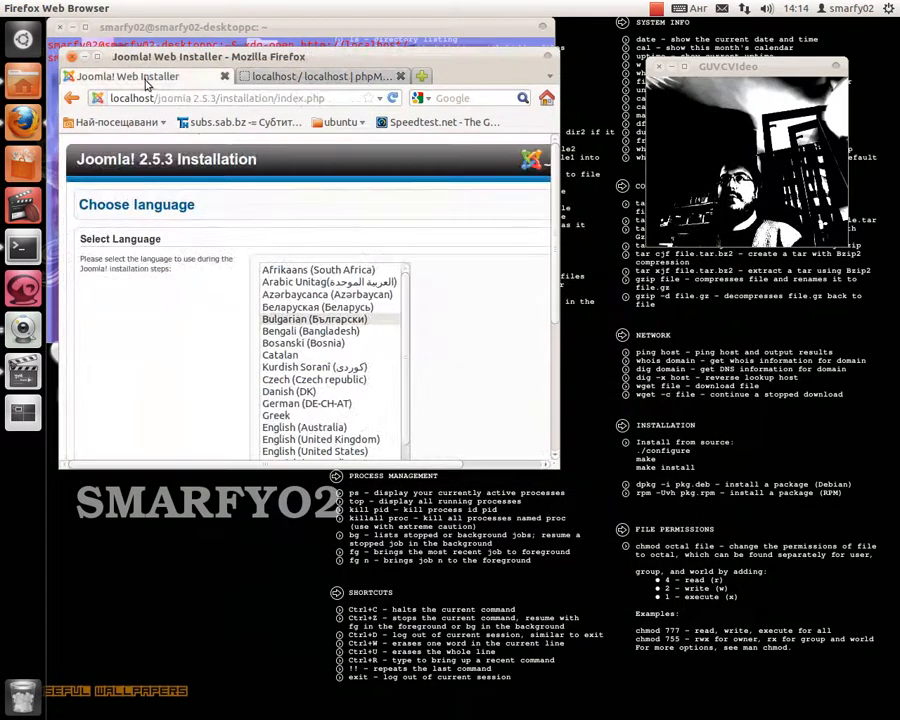
{"action": "left_click", "coordinate": [321, 322]}
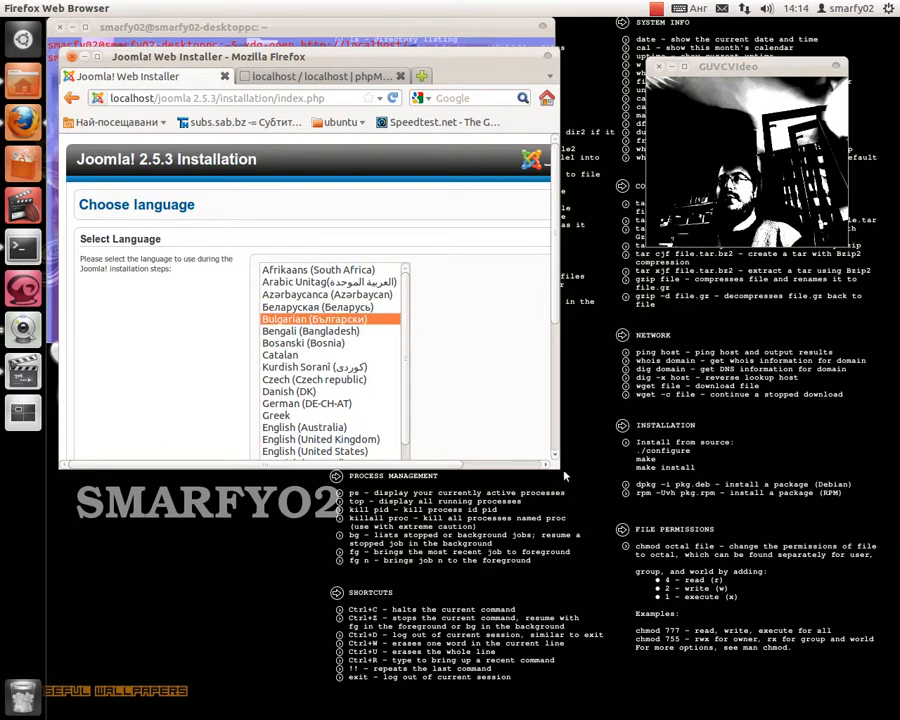
{"action": "left_click_drag", "start_coordinate": [560, 469], "coordinate": [642, 537]}
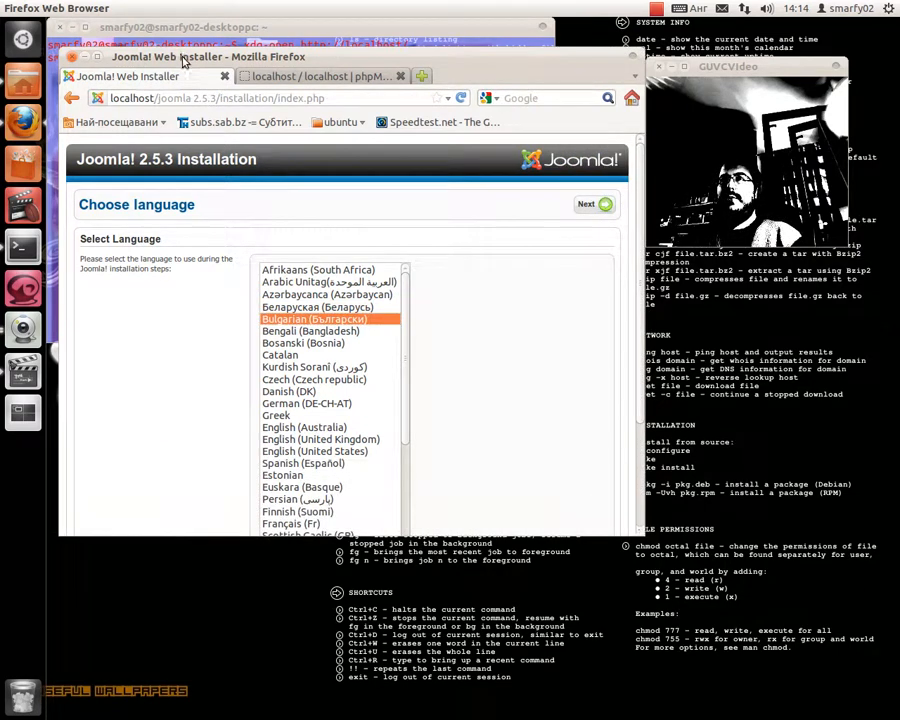
{"action": "left_click_drag", "start_coordinate": [183, 62], "coordinate": [99, 57]}
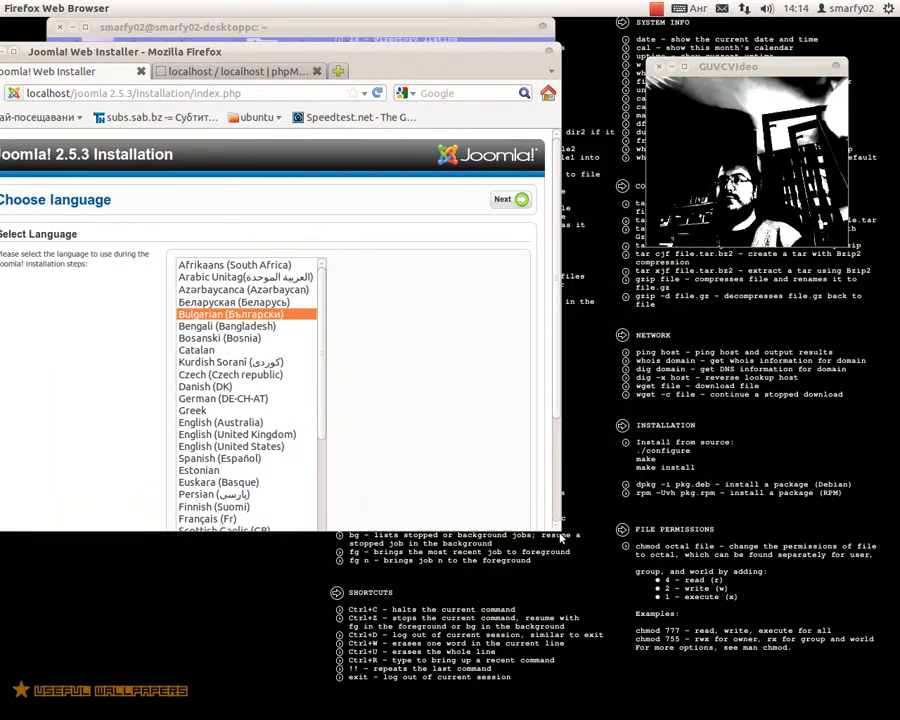
{"action": "left_click_drag", "start_coordinate": [562, 538], "coordinate": [640, 566]}
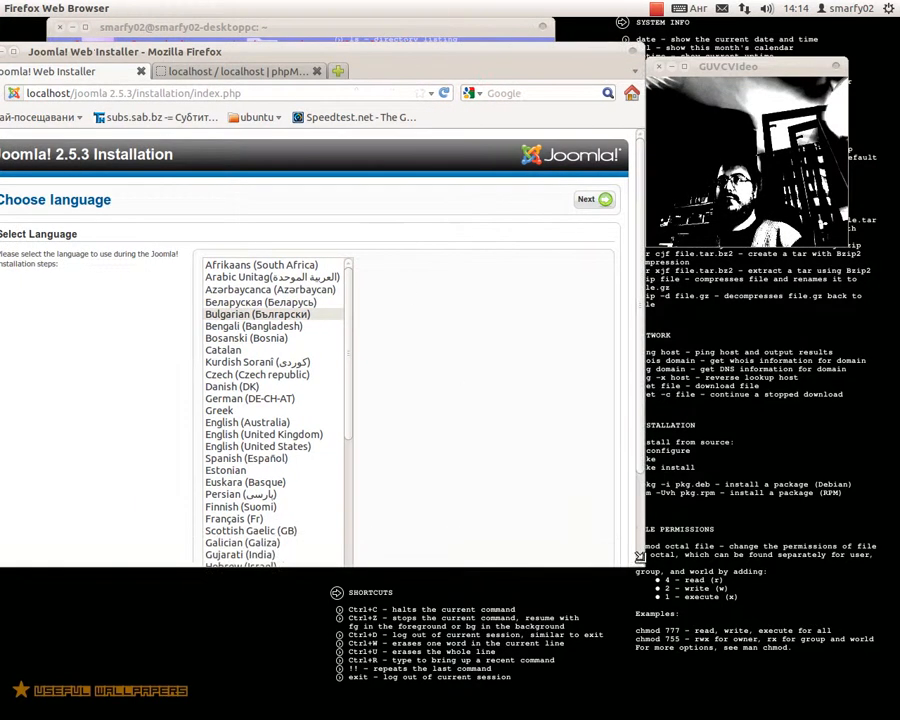
- Advance through the Pre-Installation Check and License to Database Configuration
{"action": "left_click", "coordinate": [591, 201]}
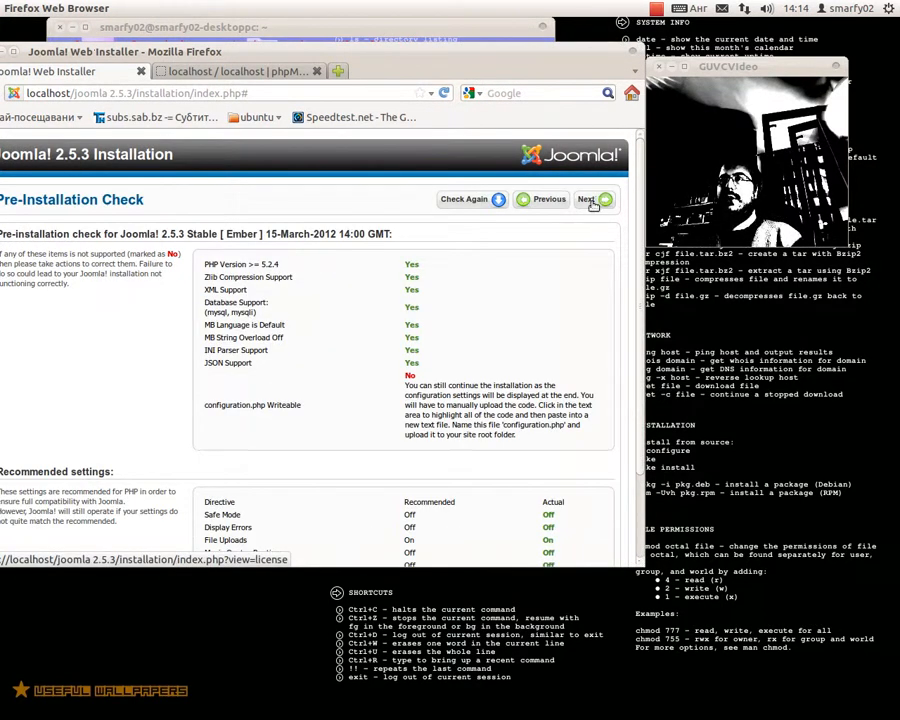
{"action": "left_click", "coordinate": [592, 201]}
{"action": "left_click", "coordinate": [592, 201]}
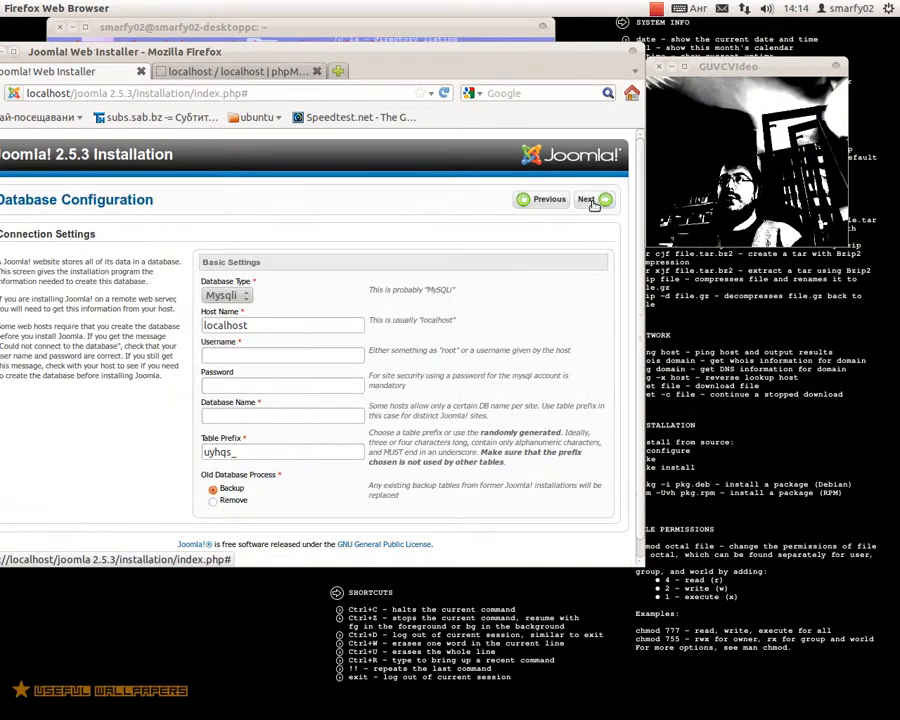
- Enter MySQL as the database type, user root, the password and database name Myj_db, and continue
{"action": "left_click", "coordinate": [297, 358]}
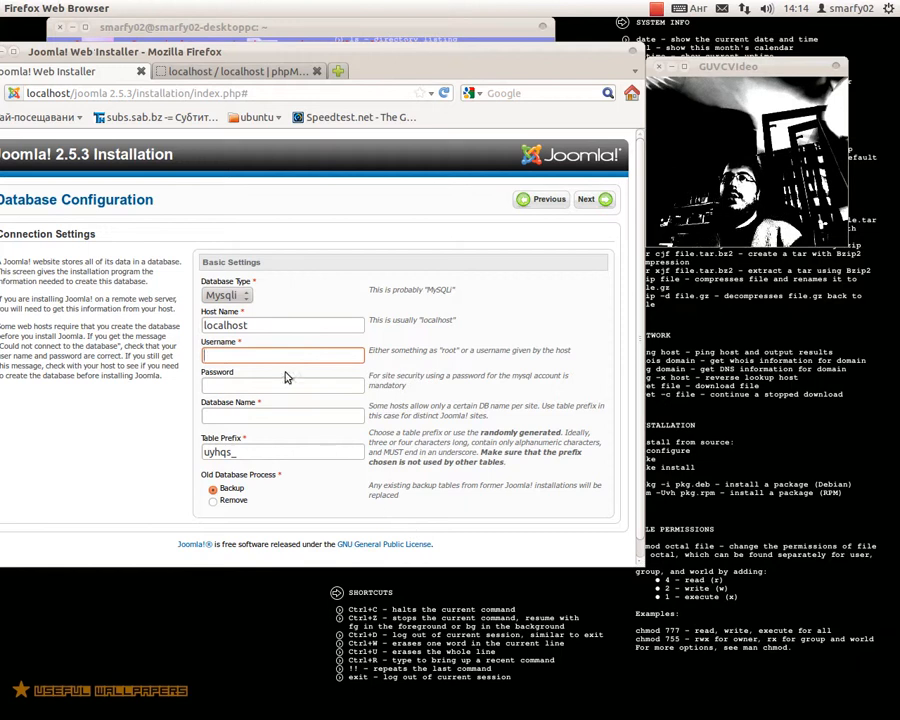
{"action": "left_click", "coordinate": [242, 297]}
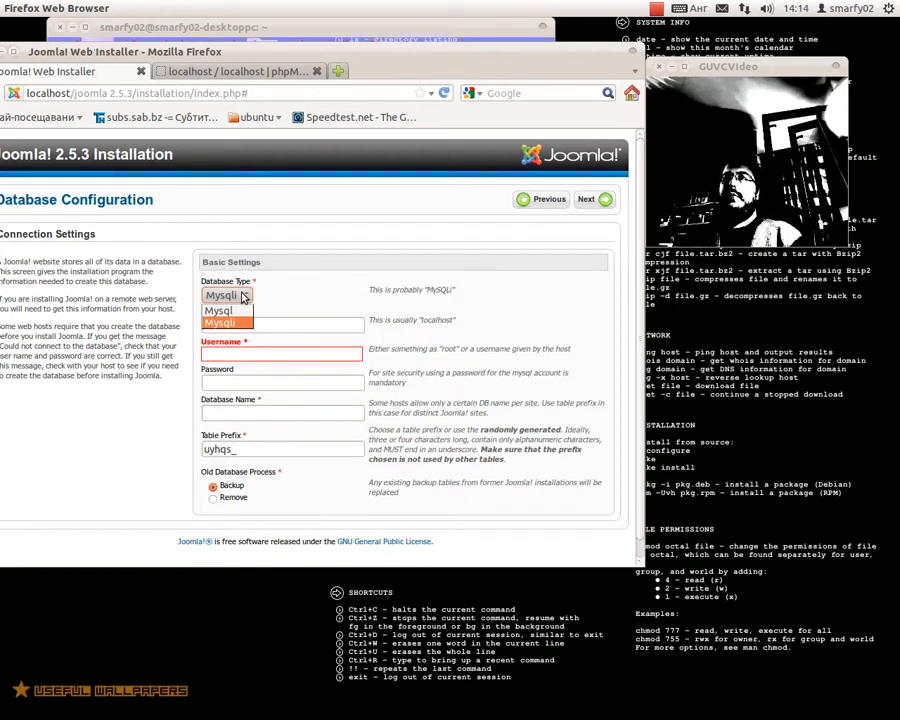
{"action": "left_click", "coordinate": [245, 311]}
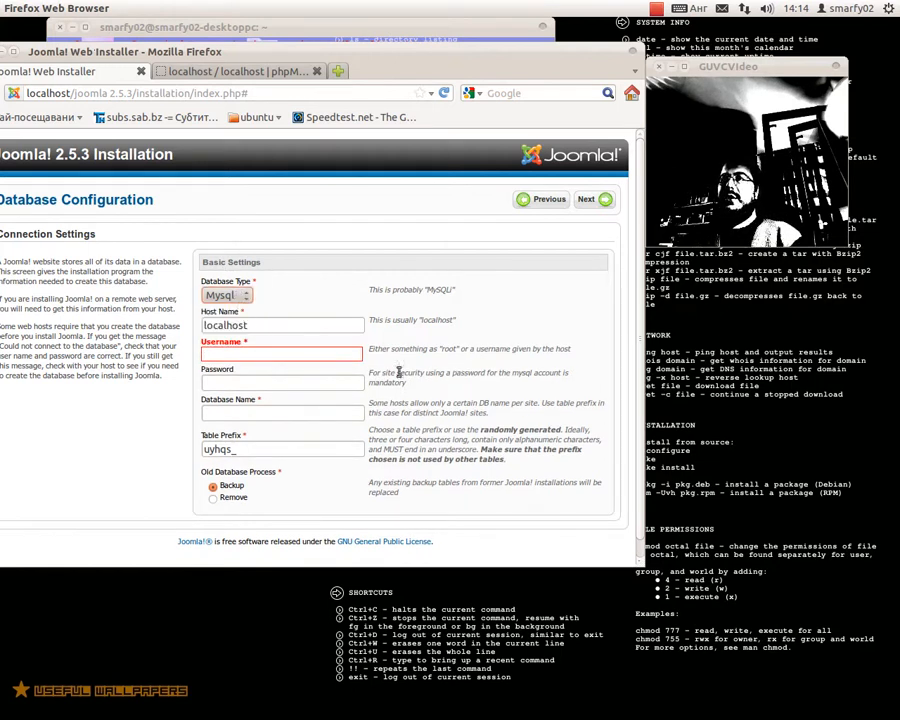
{"action": "left_click", "coordinate": [319, 354]}
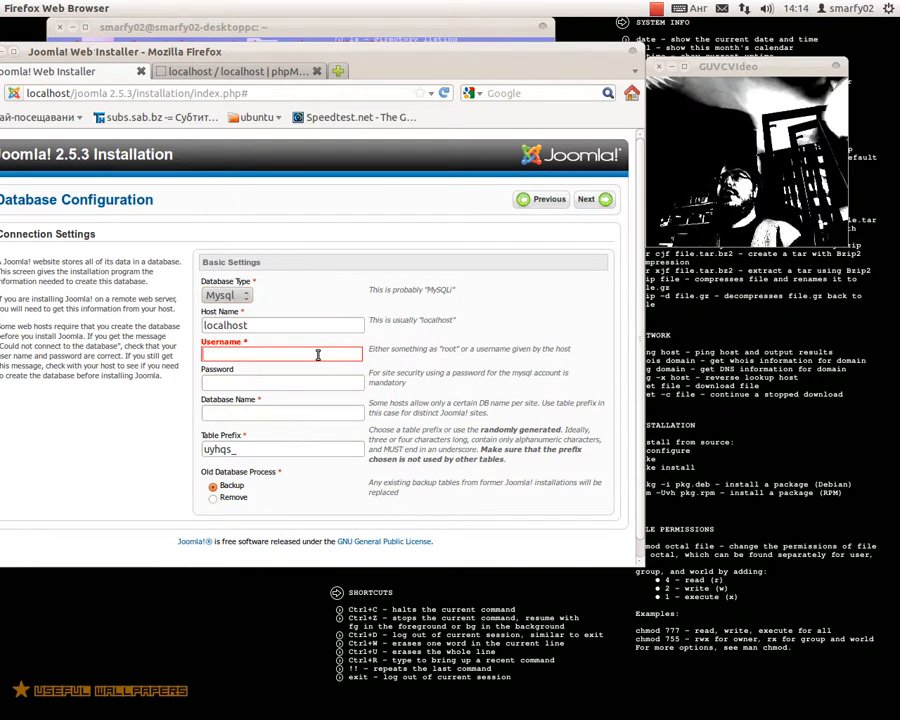
{"action": "type", "text": "root"}
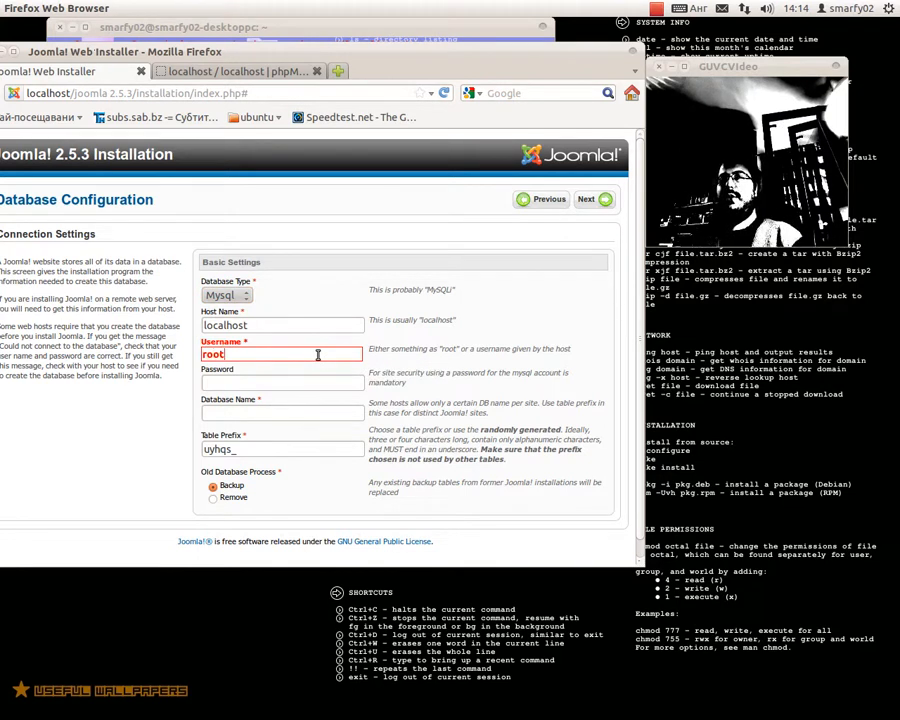
{"action": "key", "text": "Tab"}
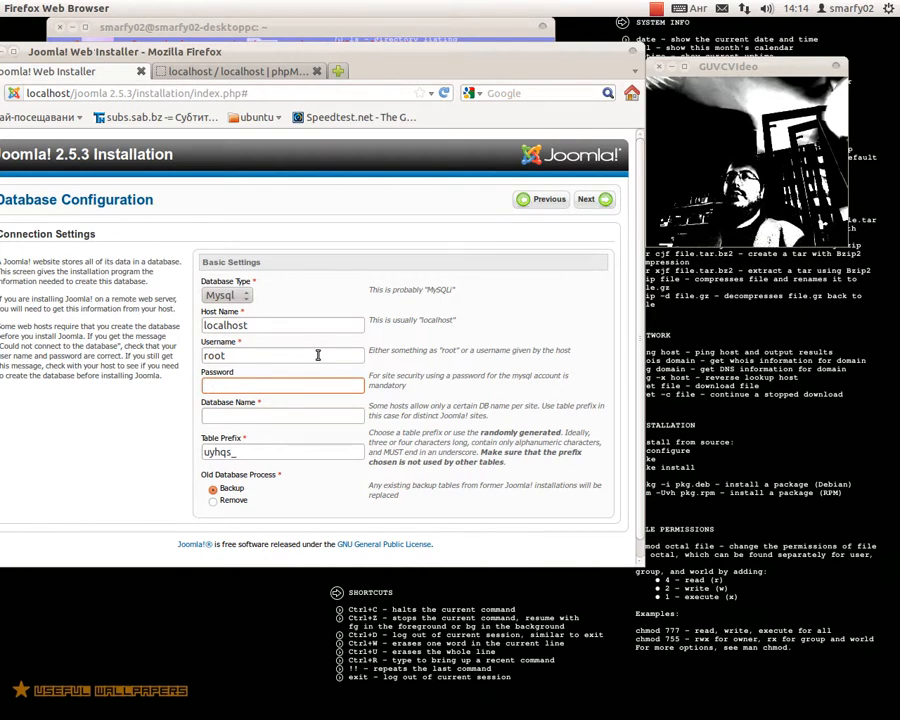
{"action": "type", "text": "•••"}
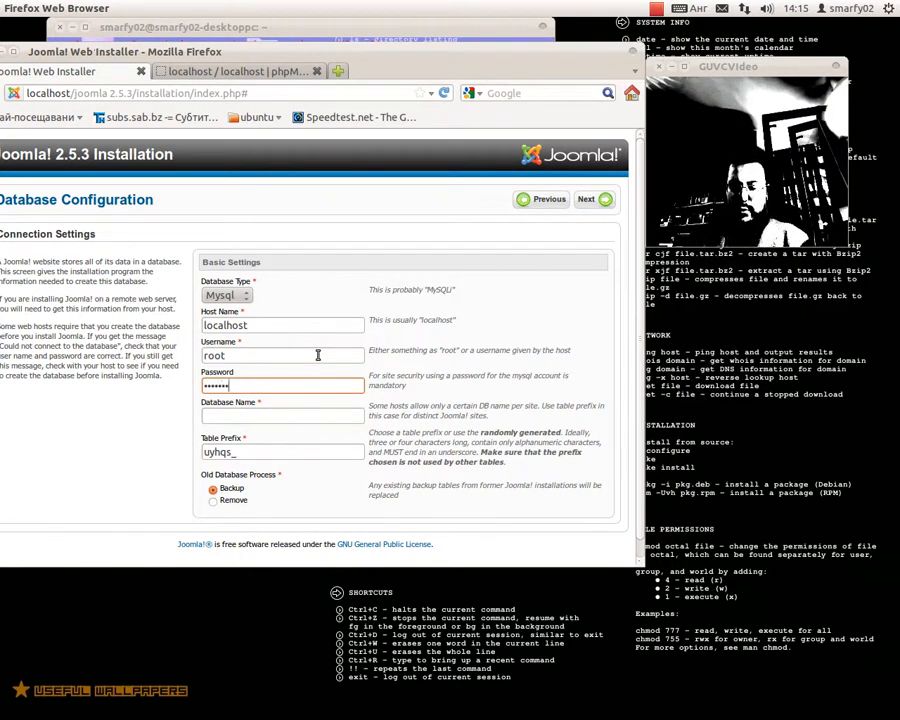
{"action": "key", "text": "Tab"}
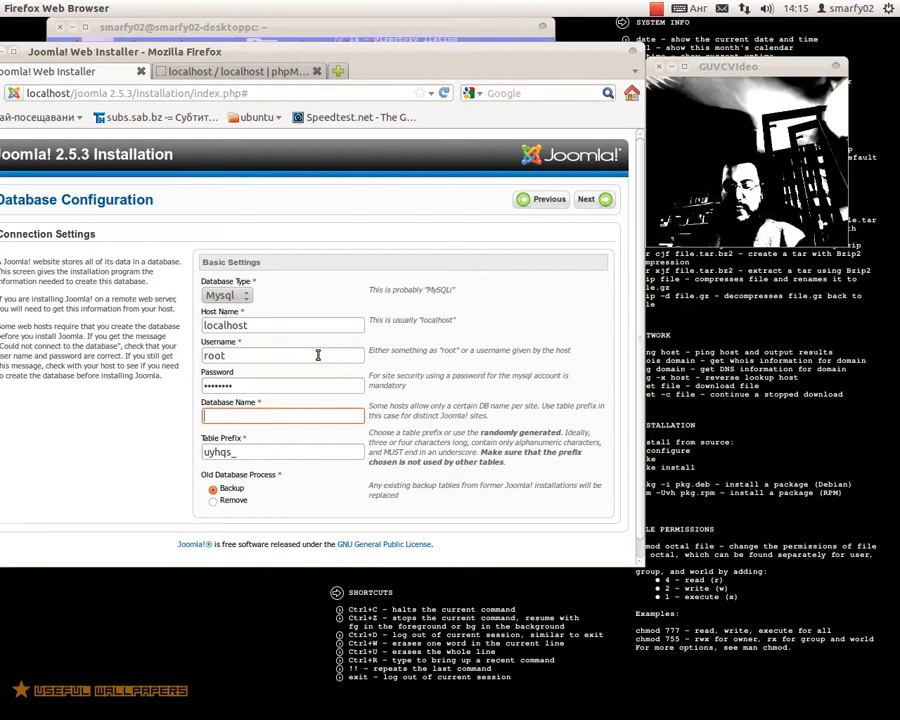
{"action": "type", "text": "Myj"}
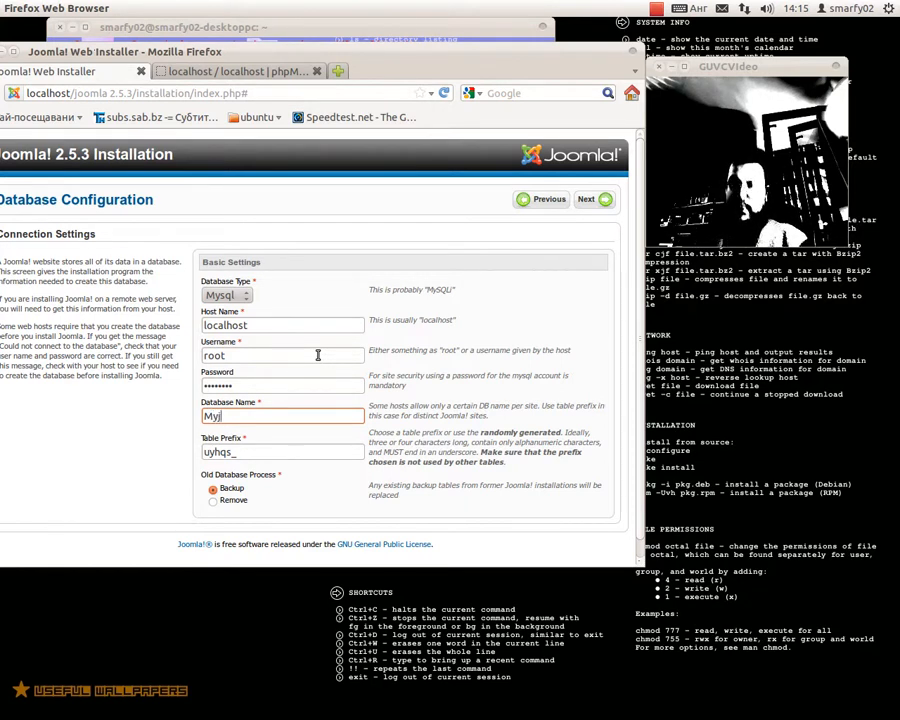
{"action": "type", "text": "_db"}
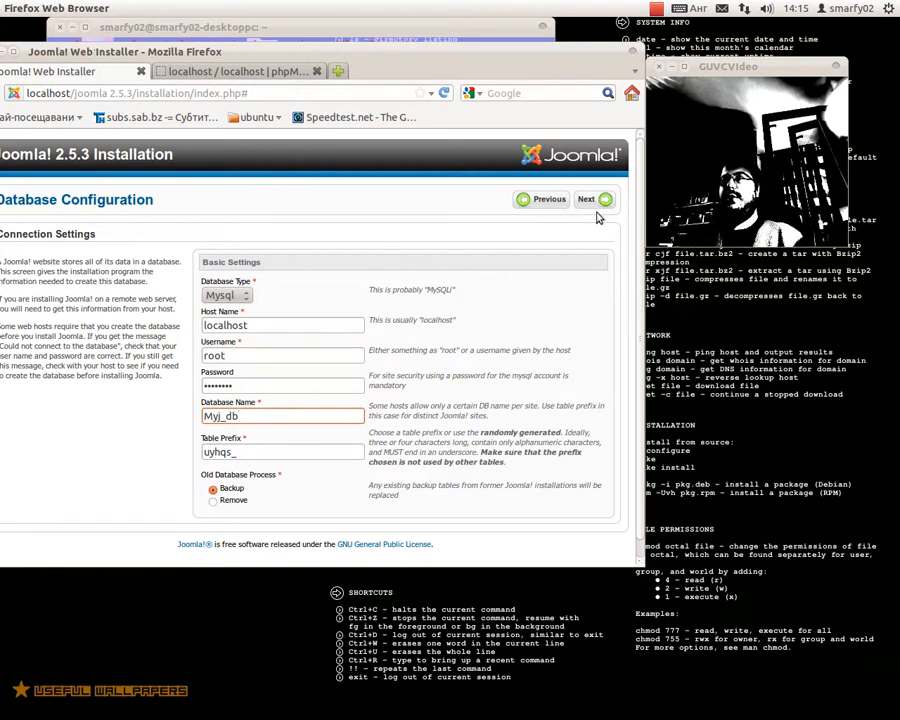
{"action": "left_click", "coordinate": [604, 201]}
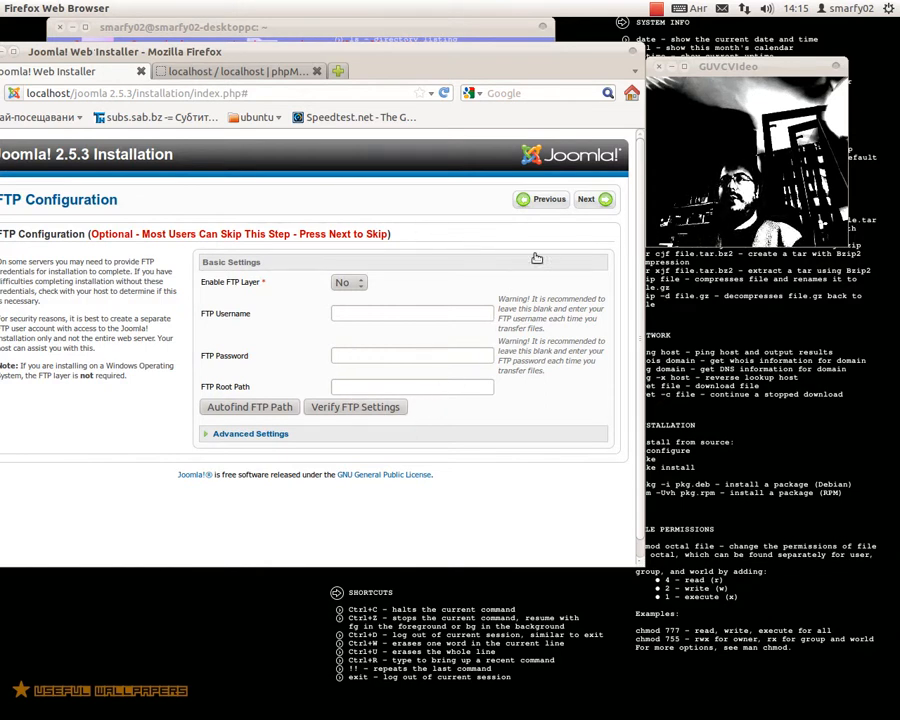
- Skip FTP, name the site 'My cool joomla' and enter the administrator e-mail
{"action": "left_click", "coordinate": [596, 200]}
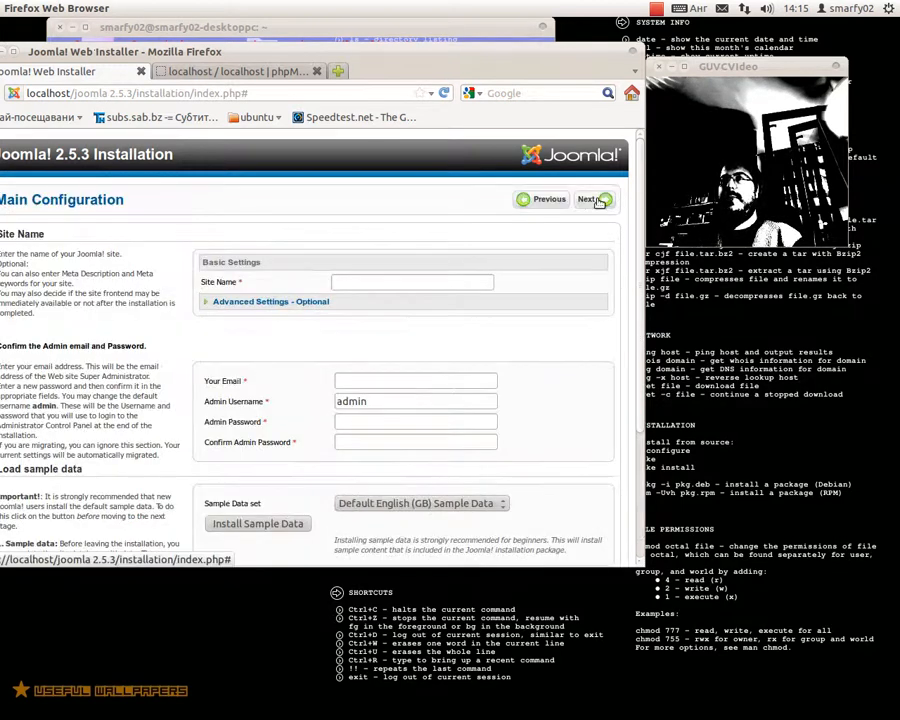
{"action": "left_click", "coordinate": [427, 284]}
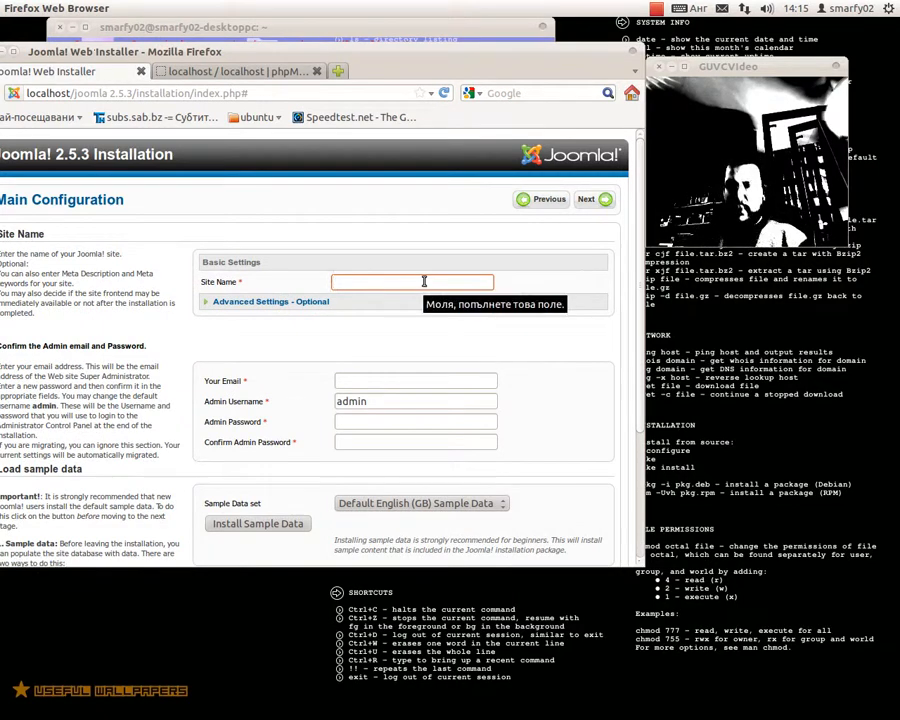
{"action": "type", "text": "M"}
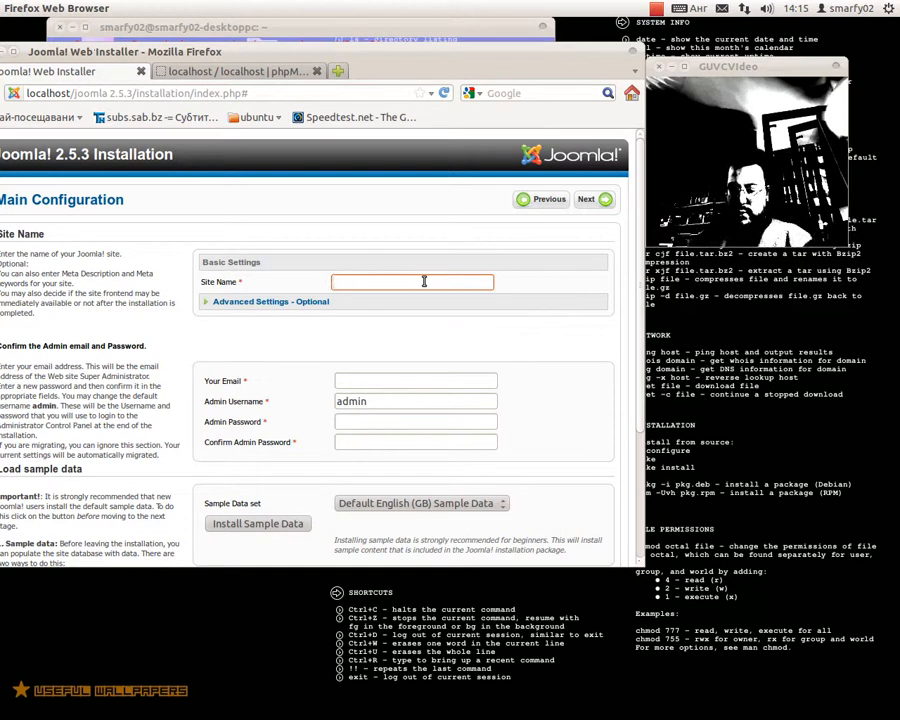
{"action": "type", "text": "y"}
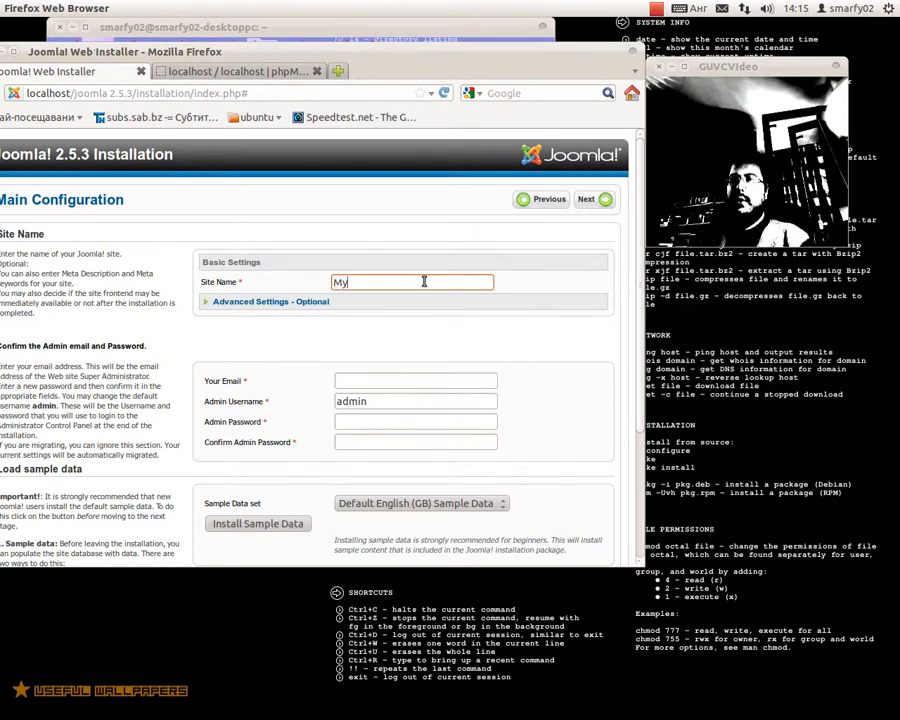
{"action": "type", "text": " cool"}
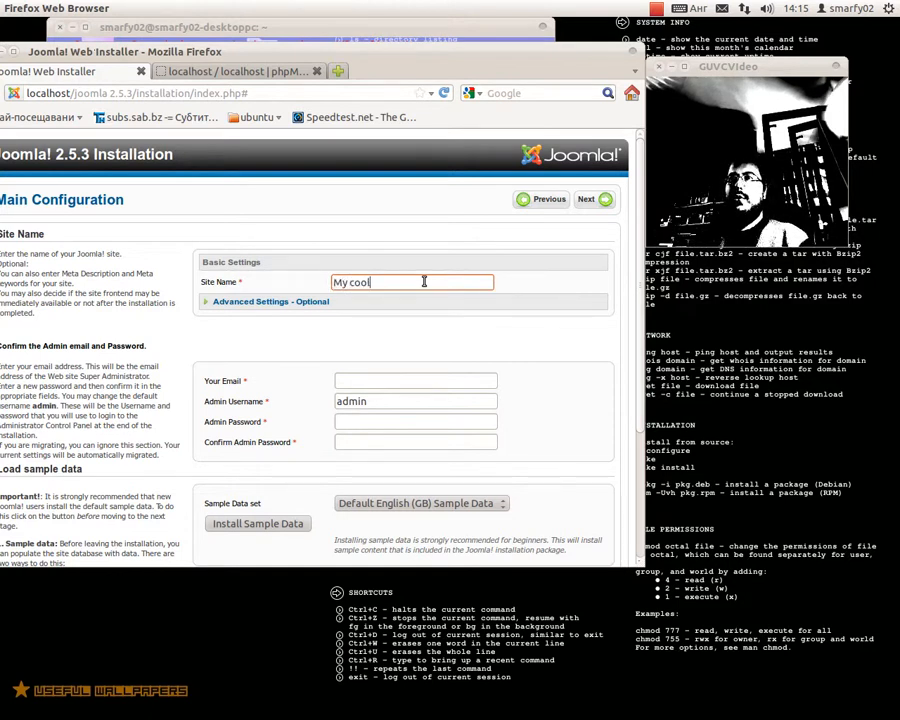
{"action": "type", "text": " joomla"}
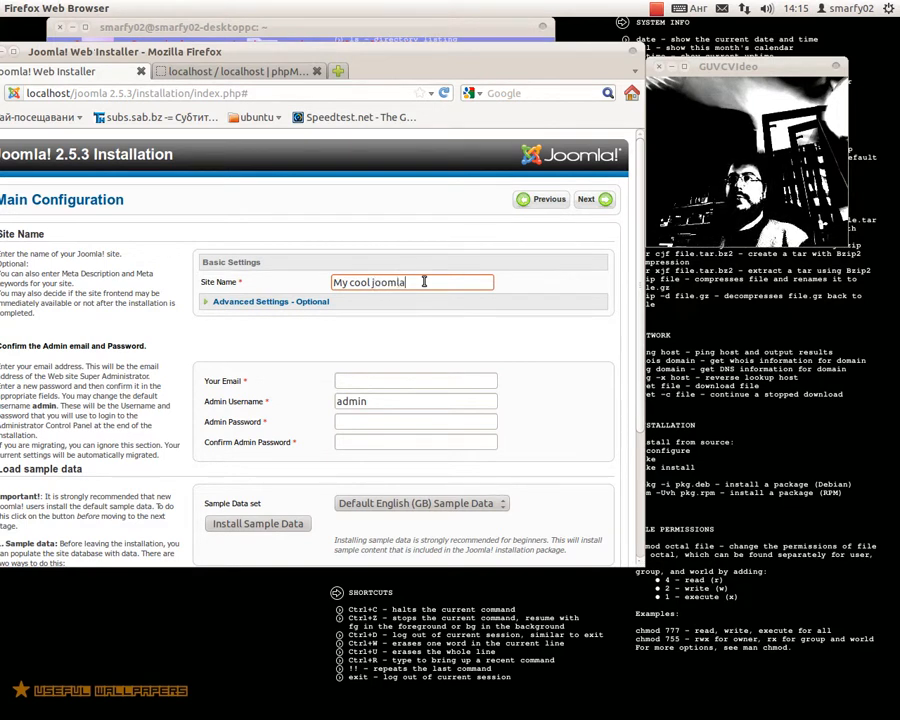
{"action": "left_click", "coordinate": [346, 380]}
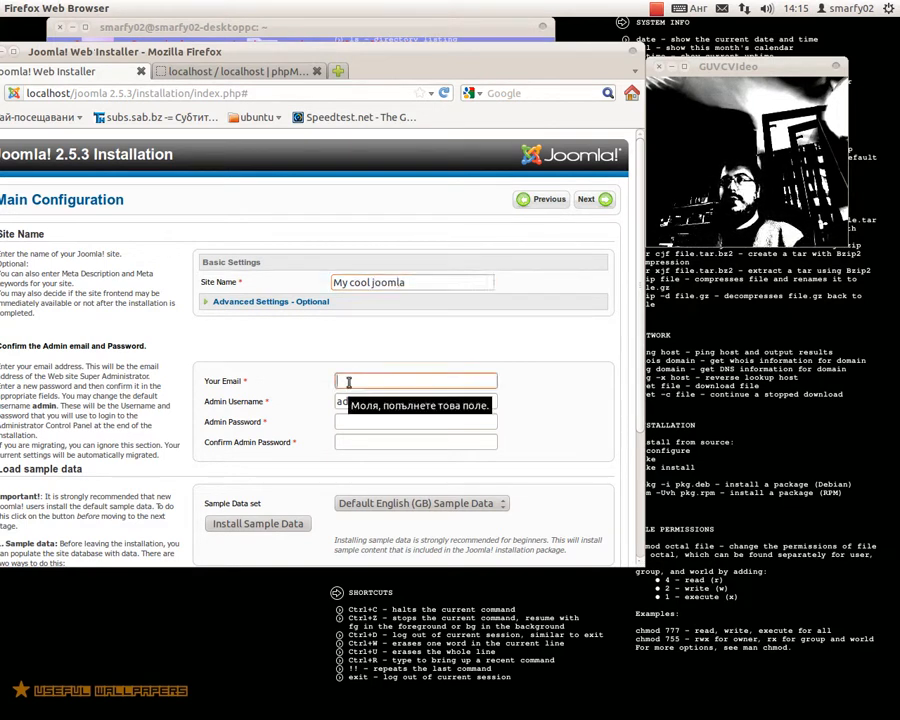
{"action": "type", "text": "em"}
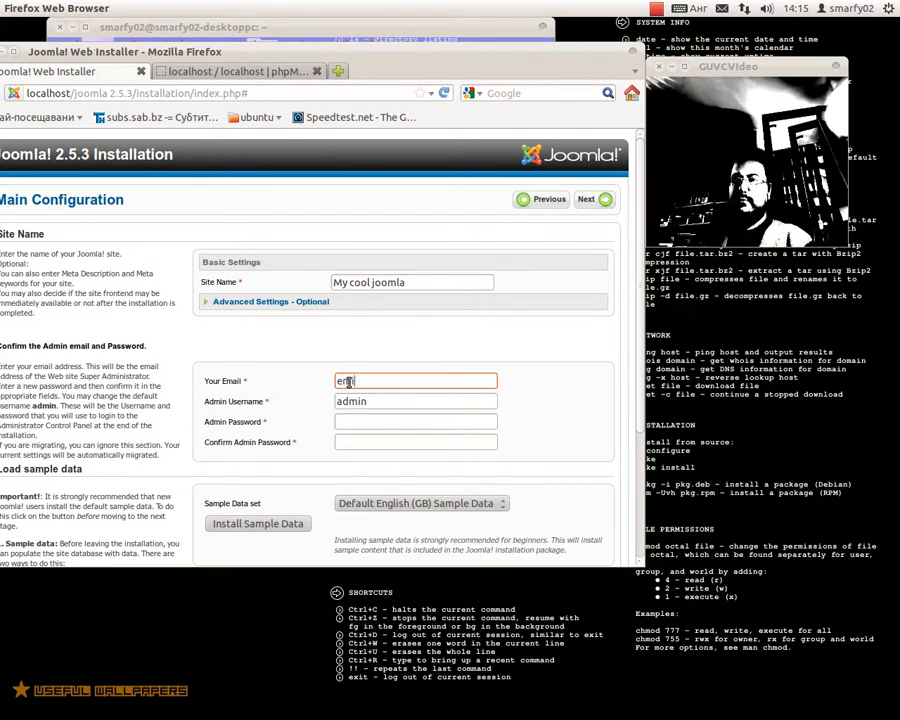
{"action": "type", "text": "ail"}
{"action": "key", "text": "BackSpace"}
{"action": "key", "text": "BackSpace"}
{"action": "key", "text": "BackSpace"}
{"action": "key", "text": "BackSpace"}
{"action": "key", "text": "BackSpace"}
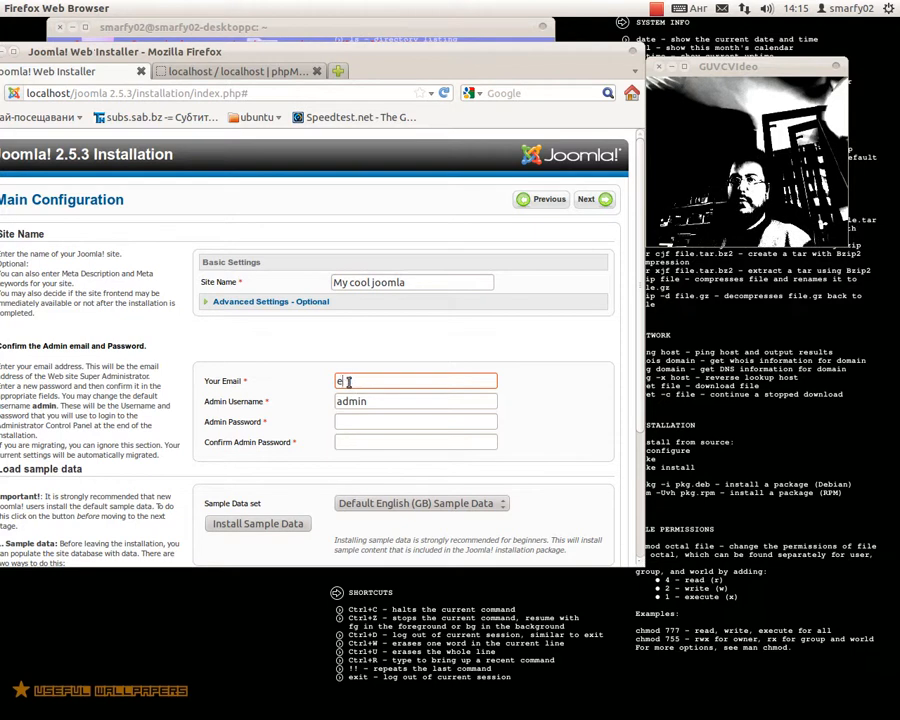
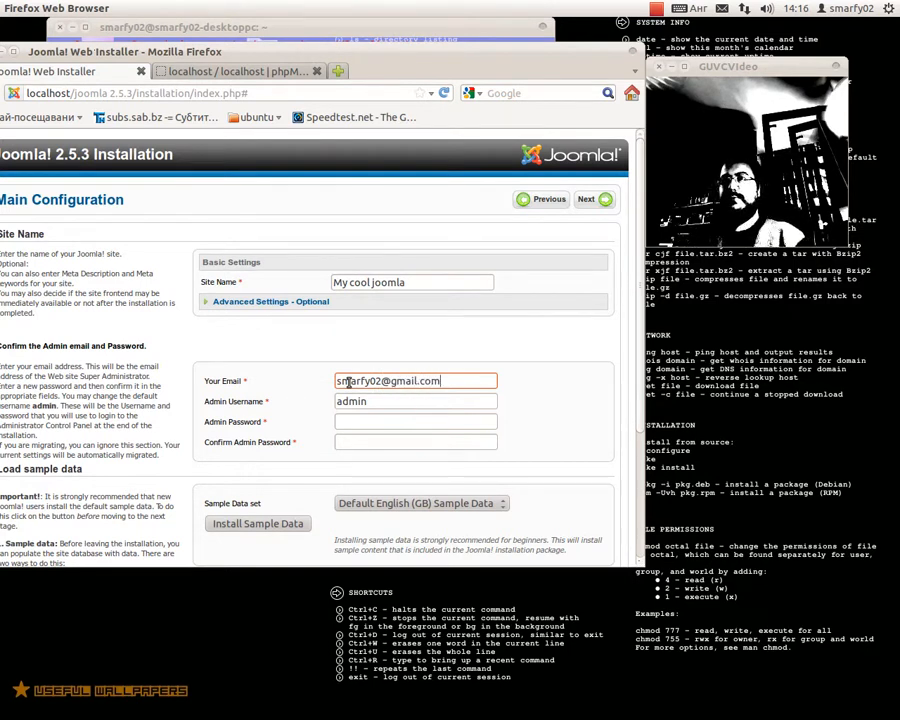
- Set and confirm the admin password, install Default English (GB) sample data, and finish
{"action": "left_click", "coordinate": [357, 422]}
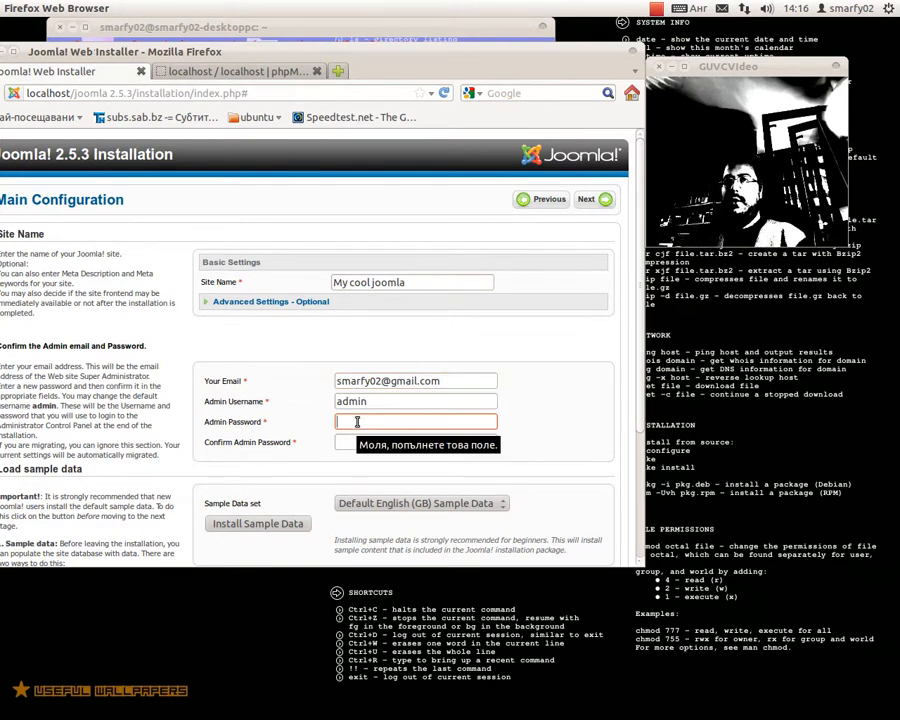
{"action": "type", "text": "admin"}
{"action": "key", "text": "Tab"}
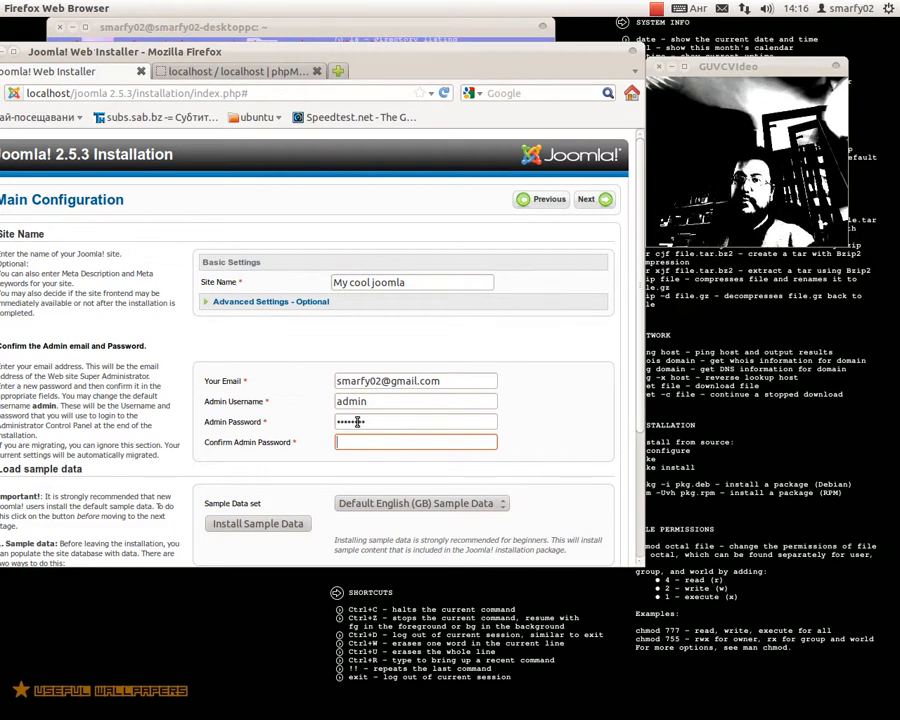
{"action": "type", "text": "ad"}
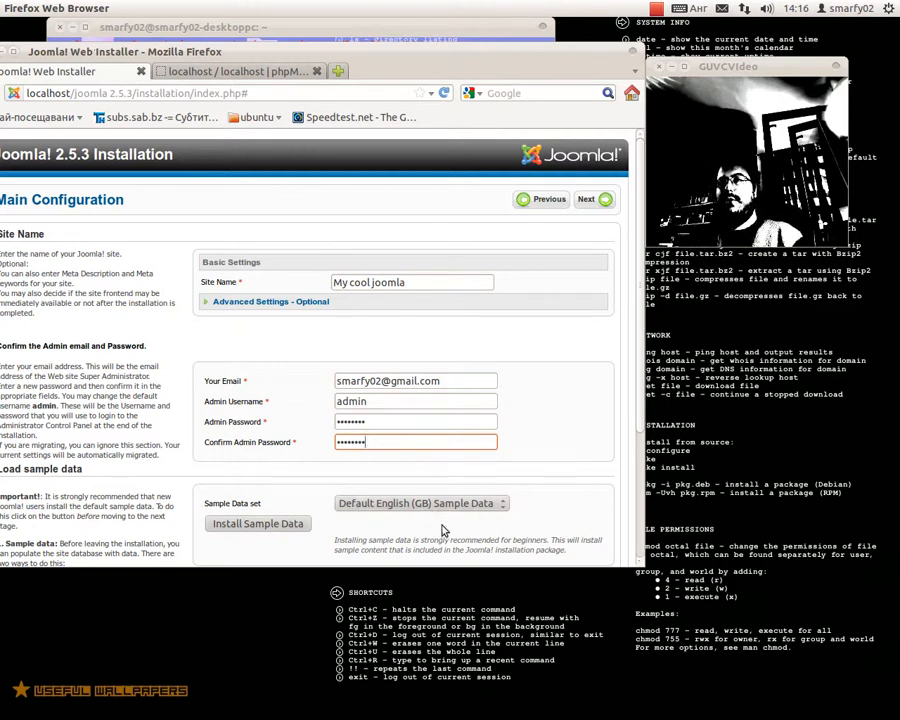
{"action": "left_click", "coordinate": [264, 527]}
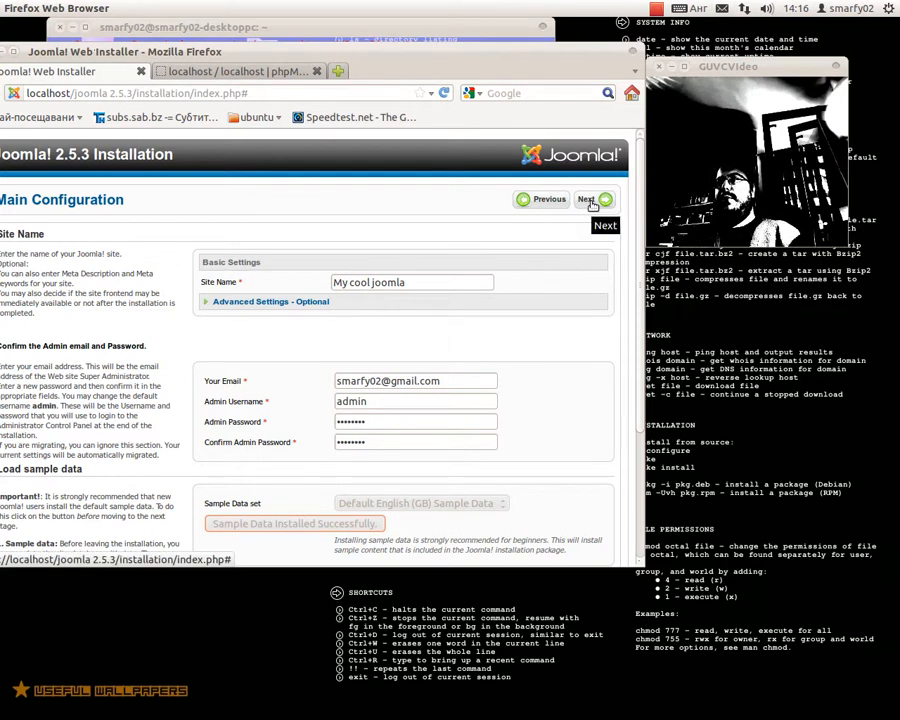
{"action": "left_click", "coordinate": [590, 201]}
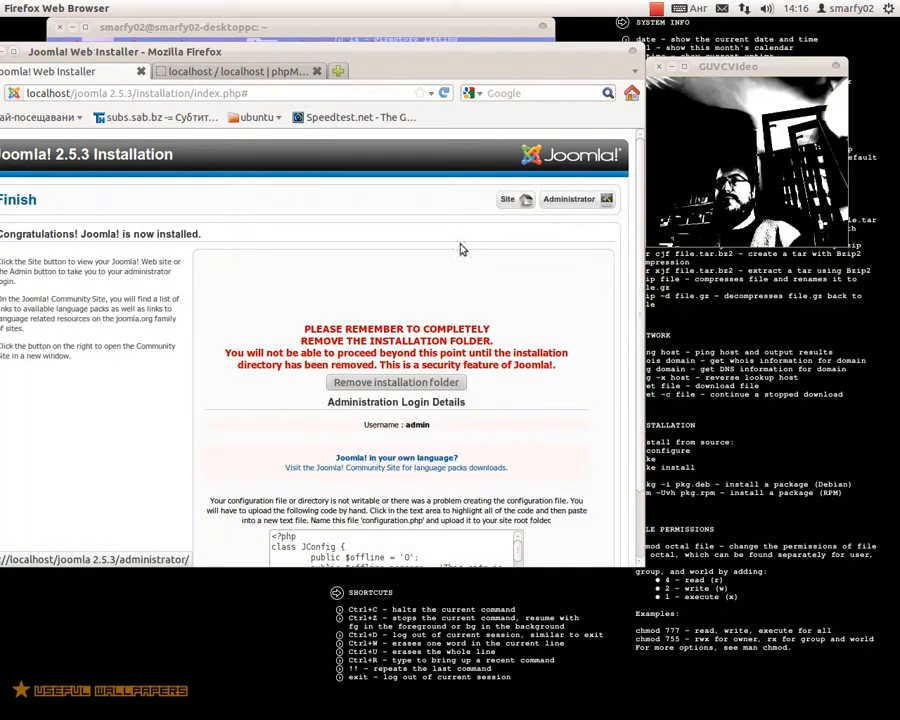
- Attempt to remove the installation folder and scroll down to the configuration code
{"action": "left_click_drag", "start_coordinate": [291, 58], "coordinate": [305, 19]}
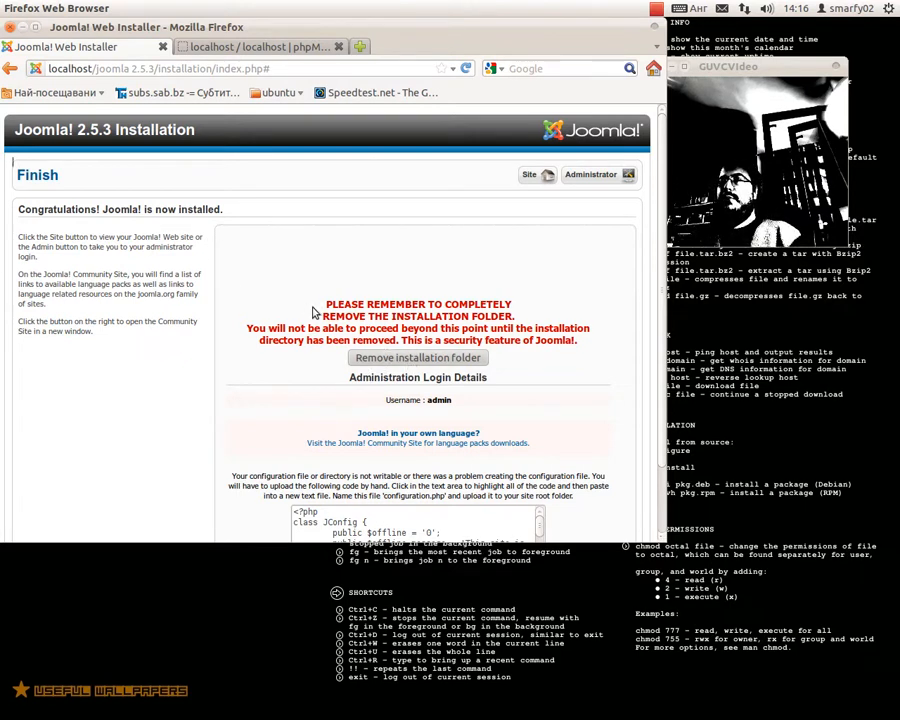
{"action": "left_click", "coordinate": [456, 358]}
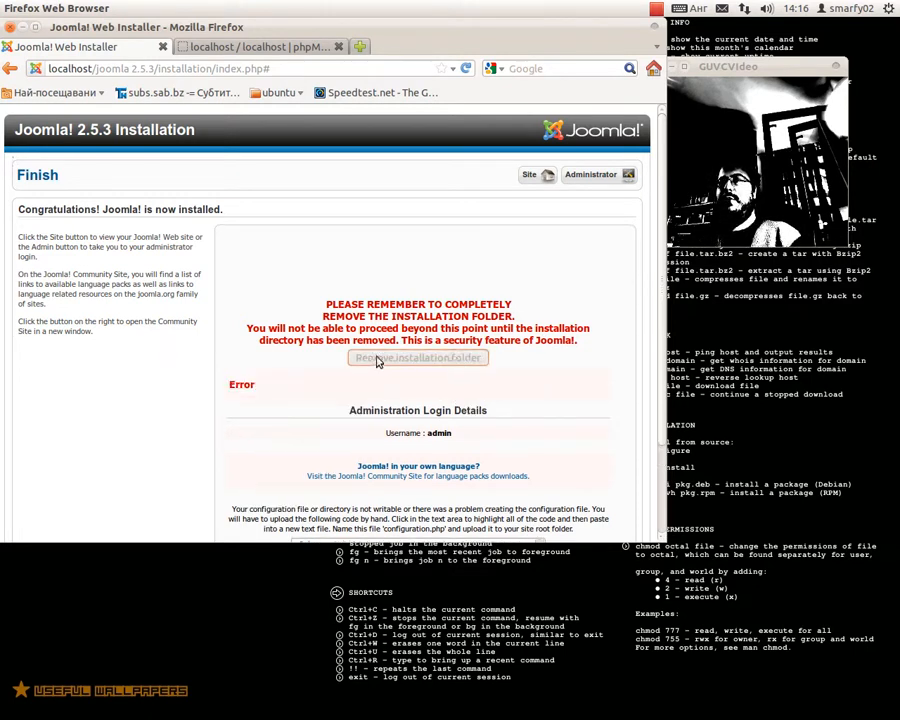
{"action": "scroll", "coordinate": [375, 317], "scroll_direction": "down", "scroll_amount": 2}
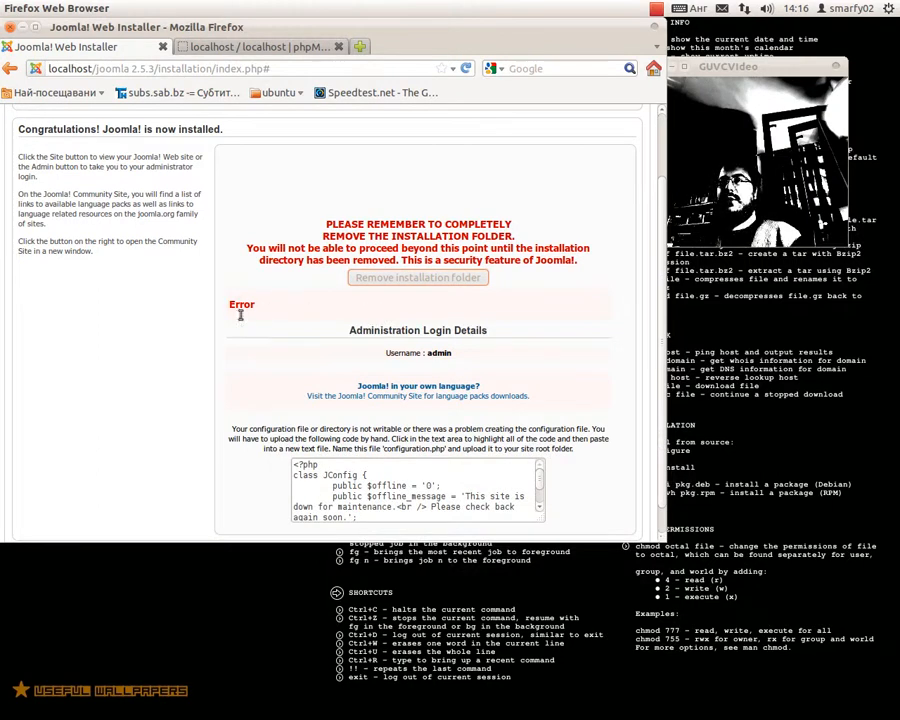
{"action": "scroll", "coordinate": [401, 343], "scroll_direction": "down", "scroll_amount": 1}
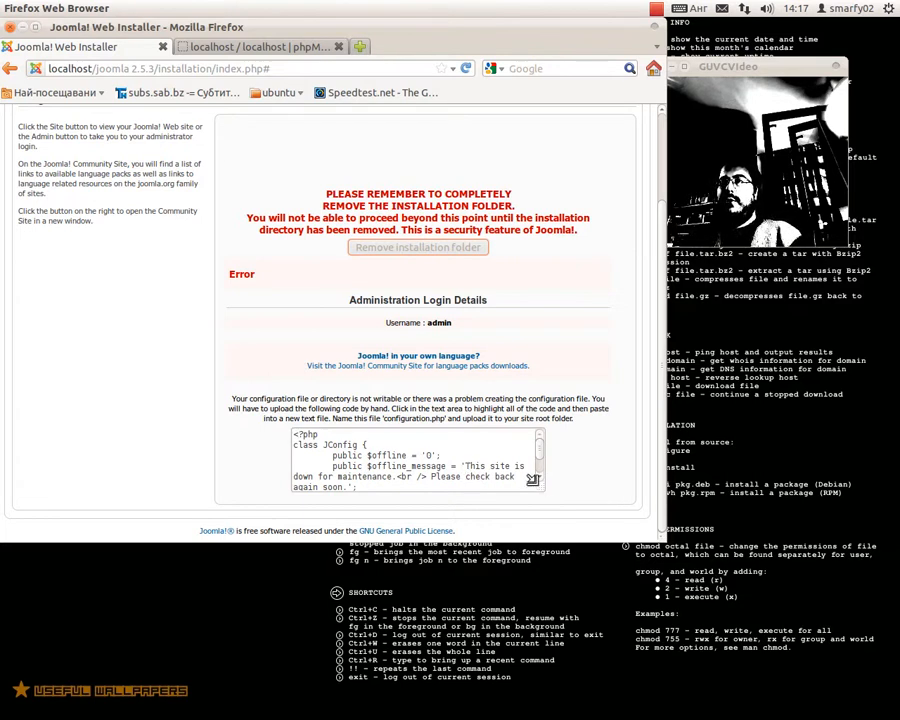
- Copy the generated configuration code and close Firefox
{"action": "left_click_drag", "start_coordinate": [537, 482], "coordinate": [588, 578]}
{"action": "scroll", "coordinate": [562, 370], "scroll_direction": "down", "scroll_amount": 1}
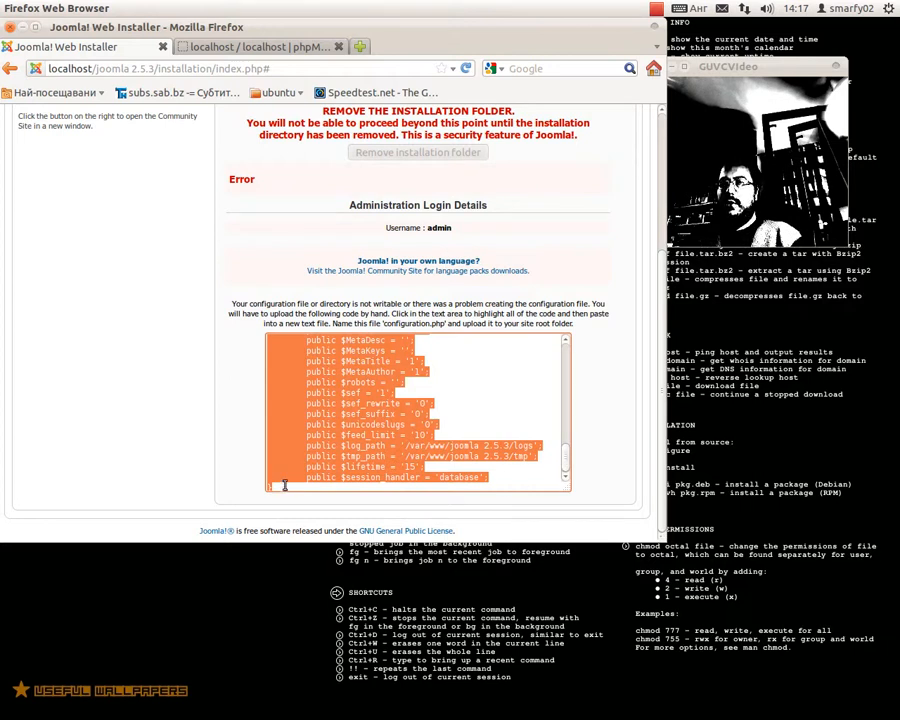
{"action": "scroll", "coordinate": [375, 427], "scroll_direction": "up", "scroll_amount": 4}
{"action": "scroll", "coordinate": [375, 427], "scroll_direction": "up", "scroll_amount": 3}
{"action": "right_click", "coordinate": [345, 486]}
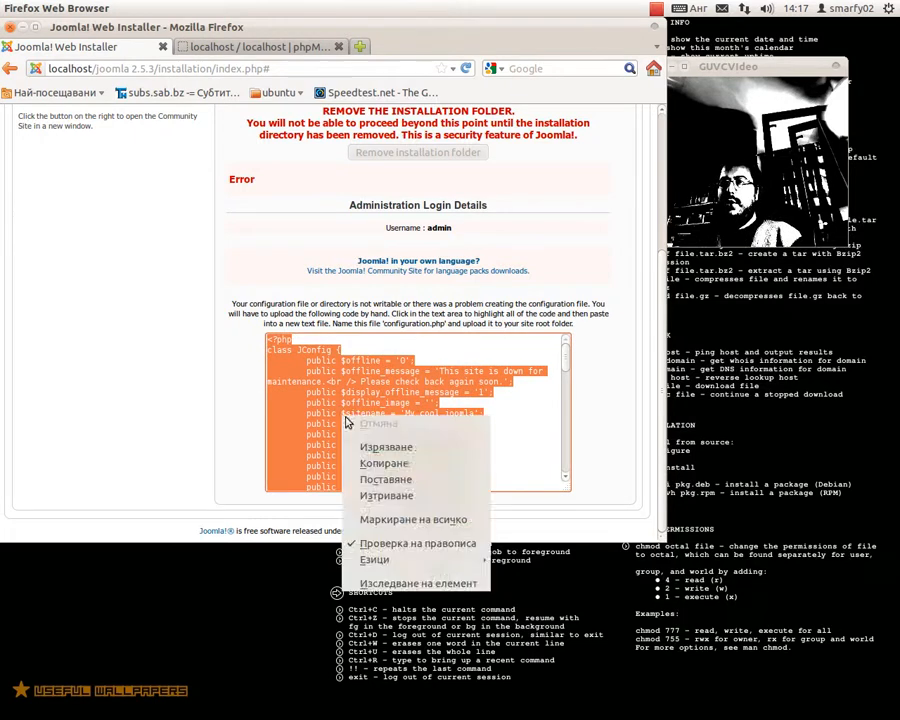
{"action": "left_click", "coordinate": [392, 522]}
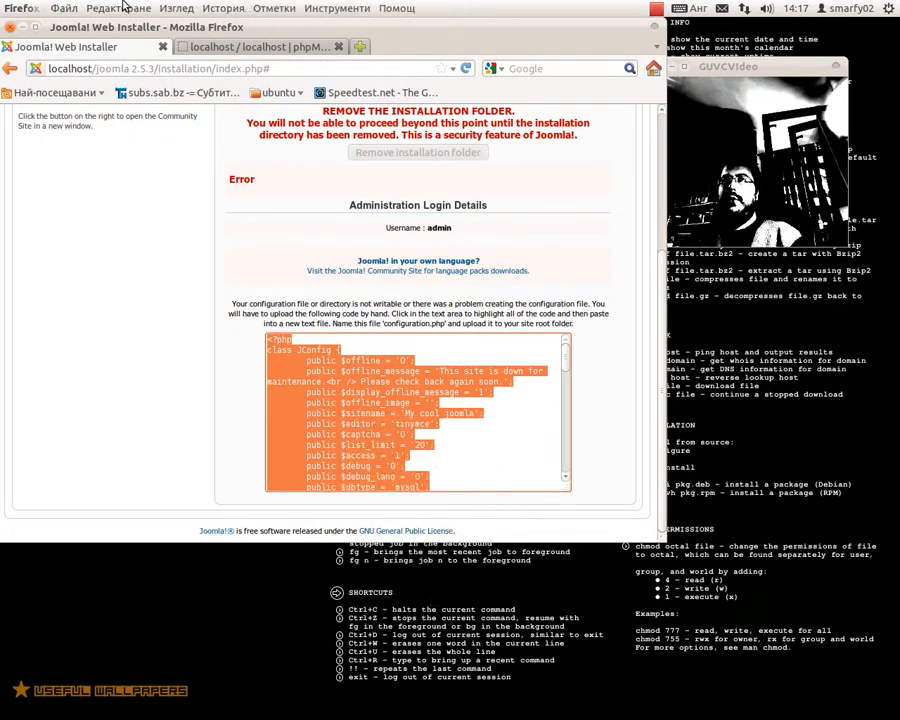
{"action": "left_click", "coordinate": [22, 27]}
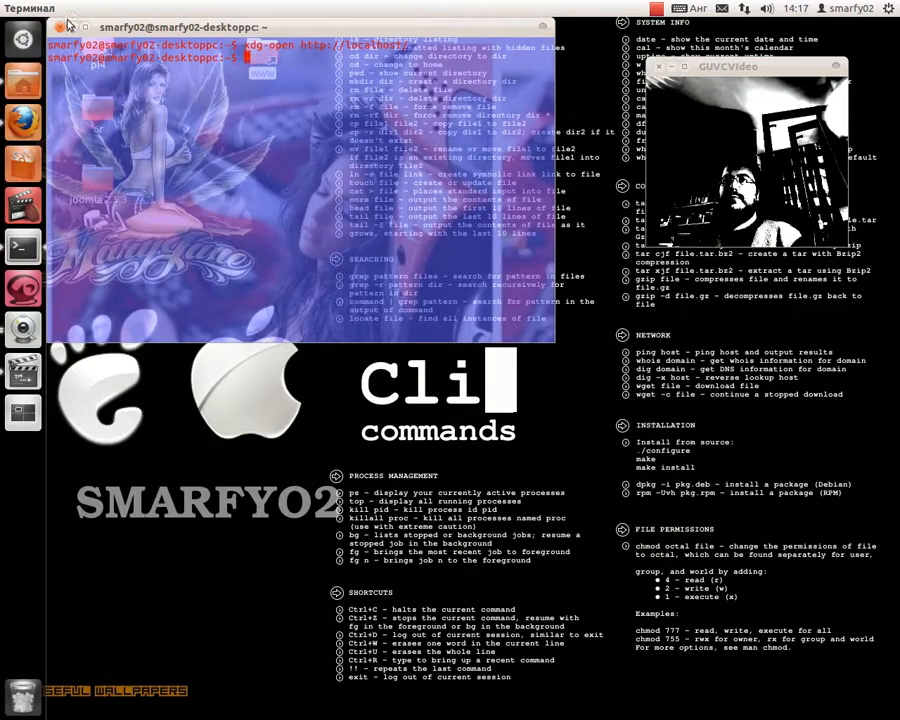
- Close the terminal and browse to www/joomla 2.5.3/installation, then right-click configuration.php-dist
{"action": "left_click", "coordinate": [60, 27]}
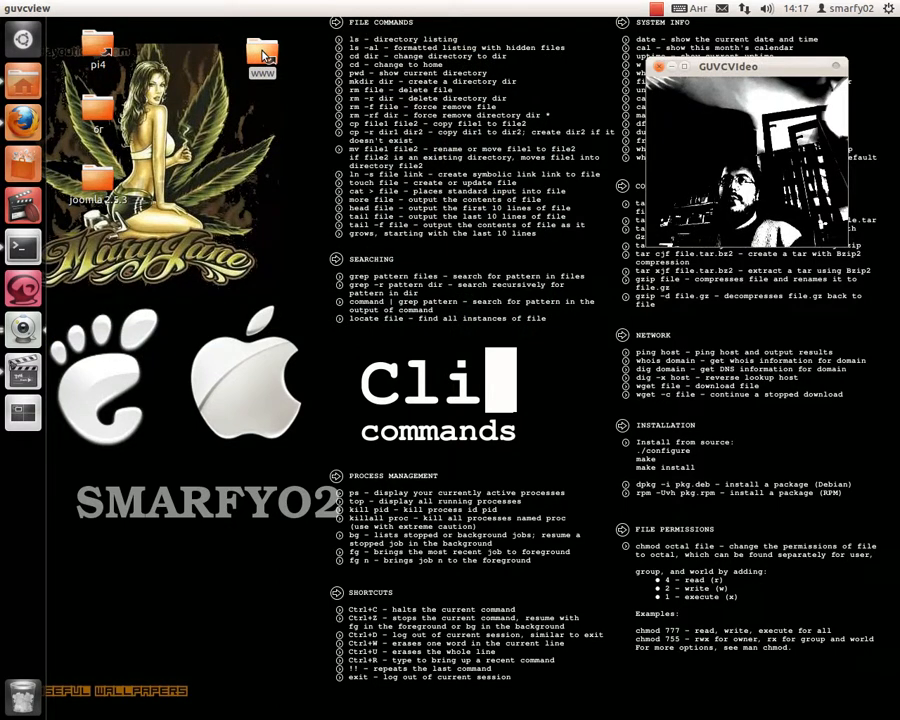
{"action": "double_click", "coordinate": [262, 55]}
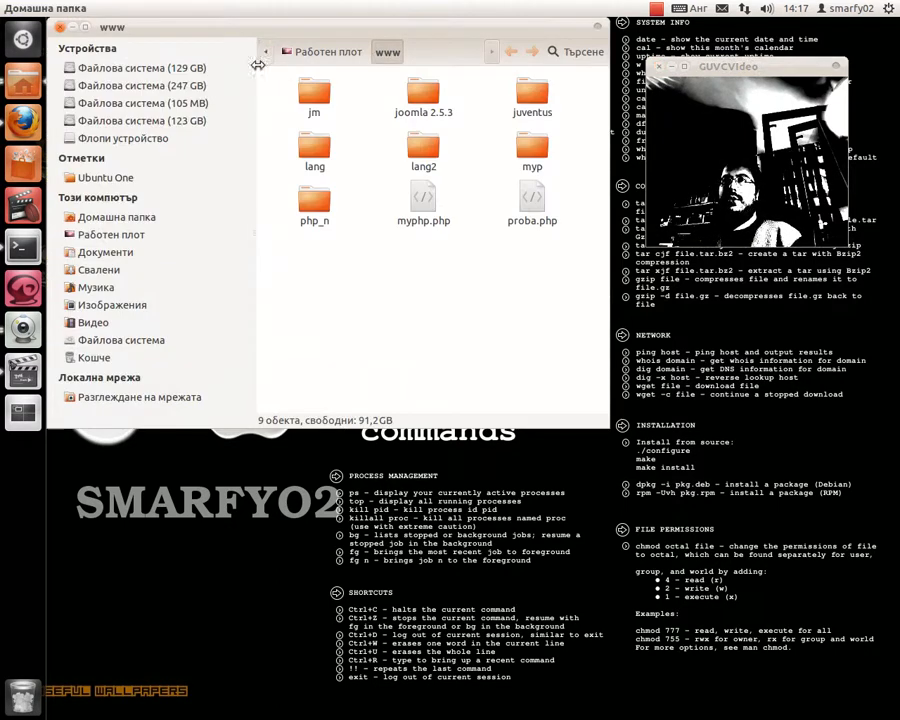
{"action": "double_click", "coordinate": [420, 92]}
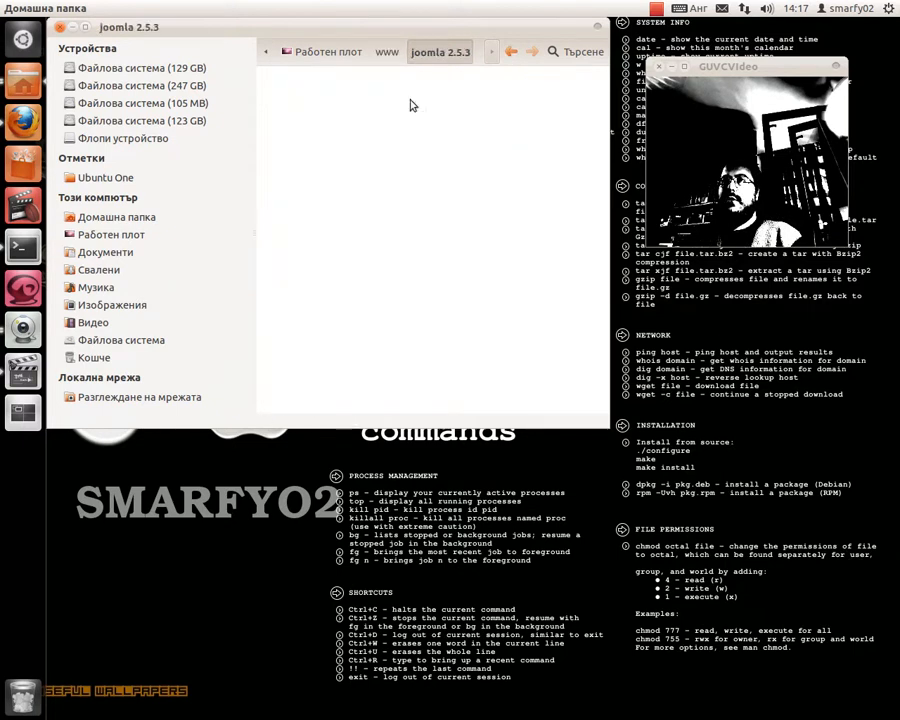
{"action": "double_click", "coordinate": [314, 200]}
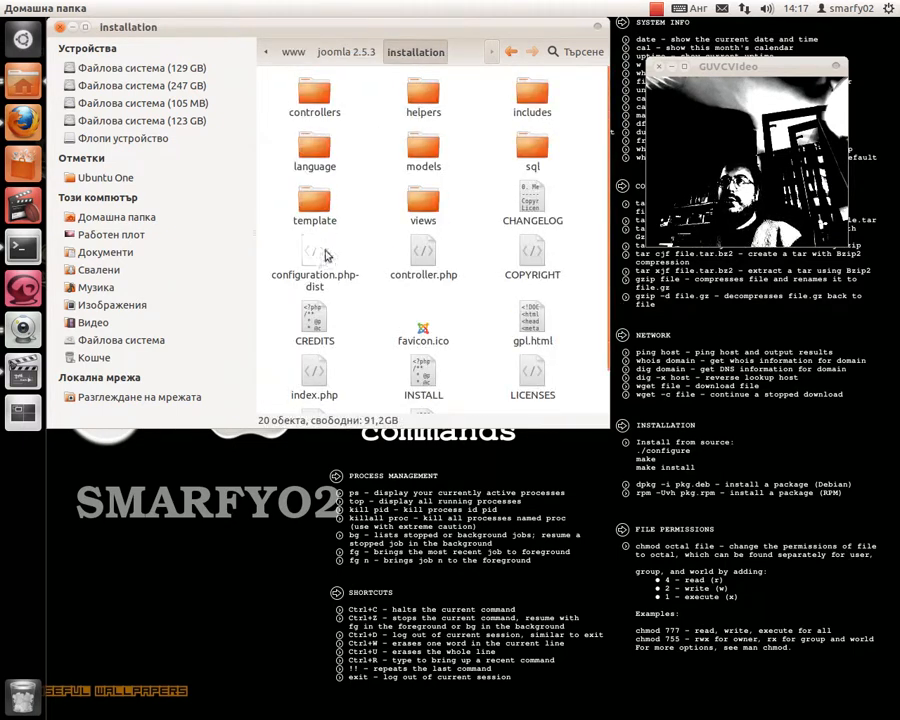
{"action": "right_click", "coordinate": [322, 270]}
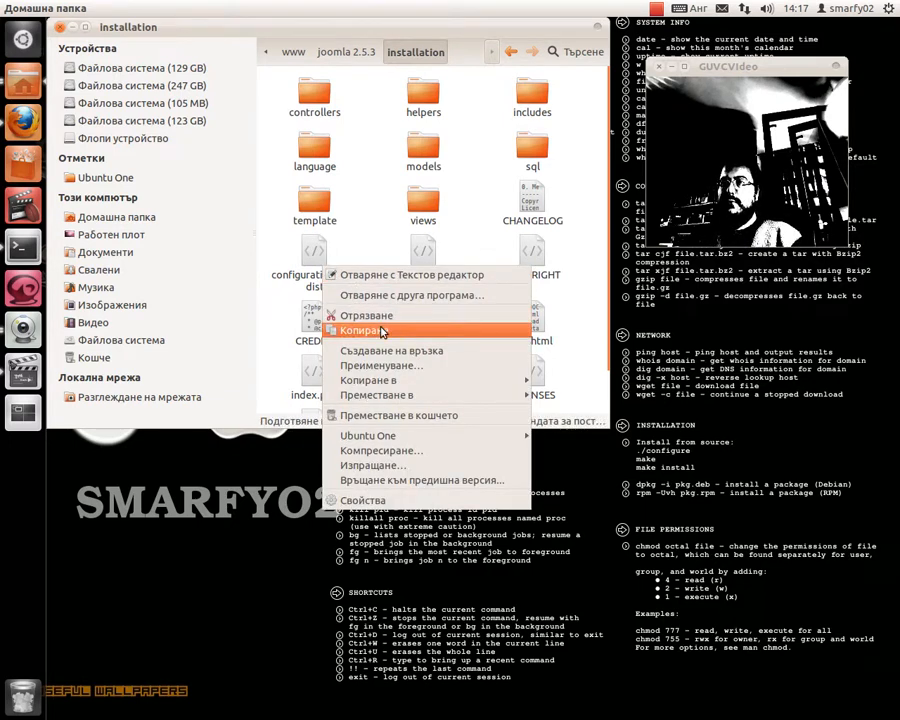
- Open configuration.php-dist in gedit and replace its contents with the copied configuration code
{"action": "left_click", "coordinate": [410, 275]}
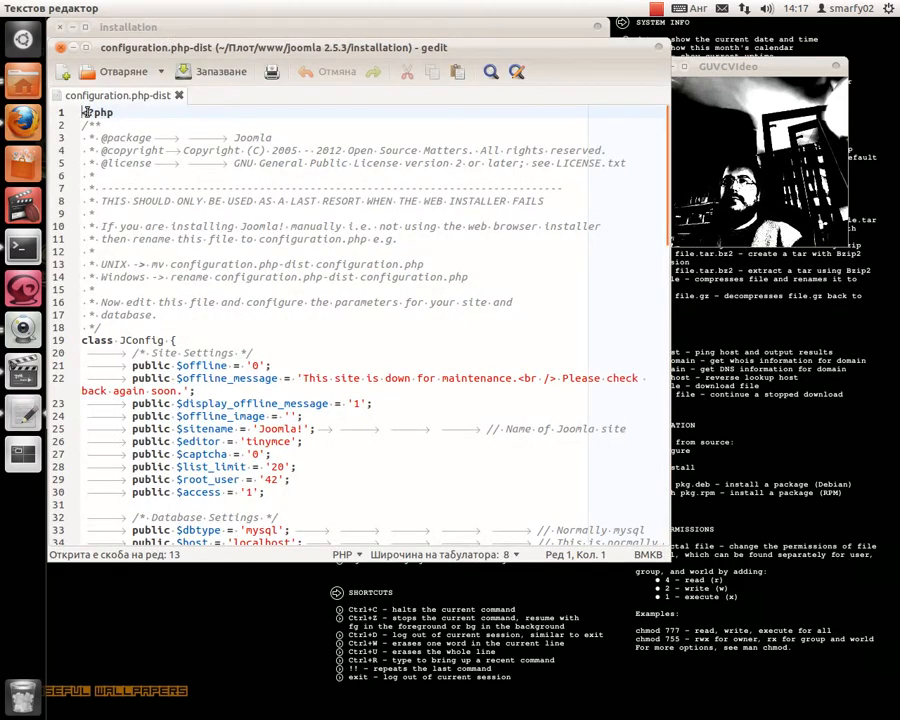
{"action": "left_click_drag", "start_coordinate": [85, 112], "coordinate": [489, 601]}
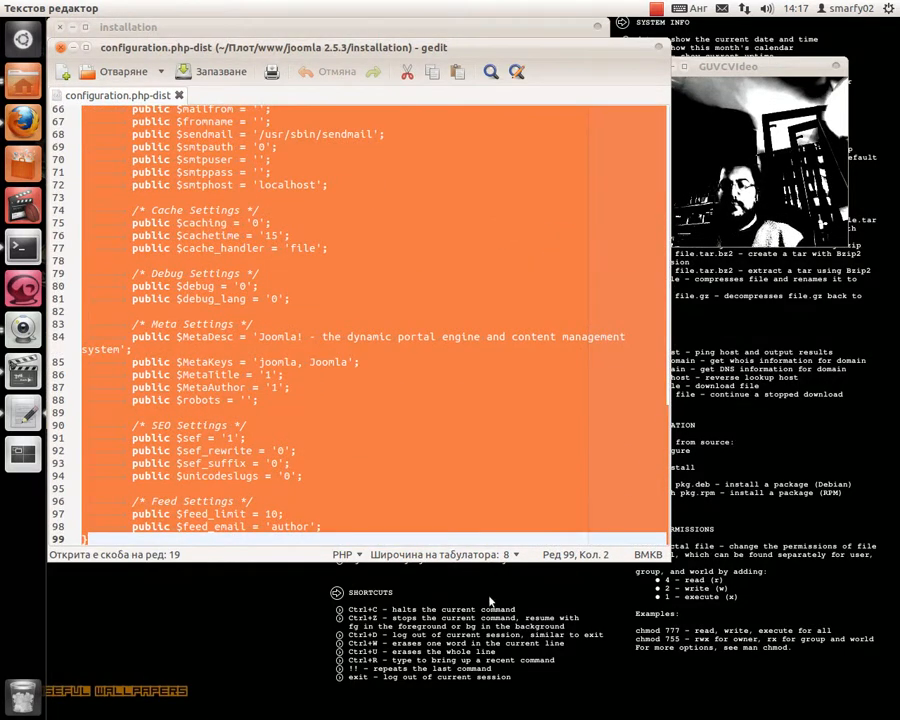
{"action": "key", "text": "ctrl+v"}
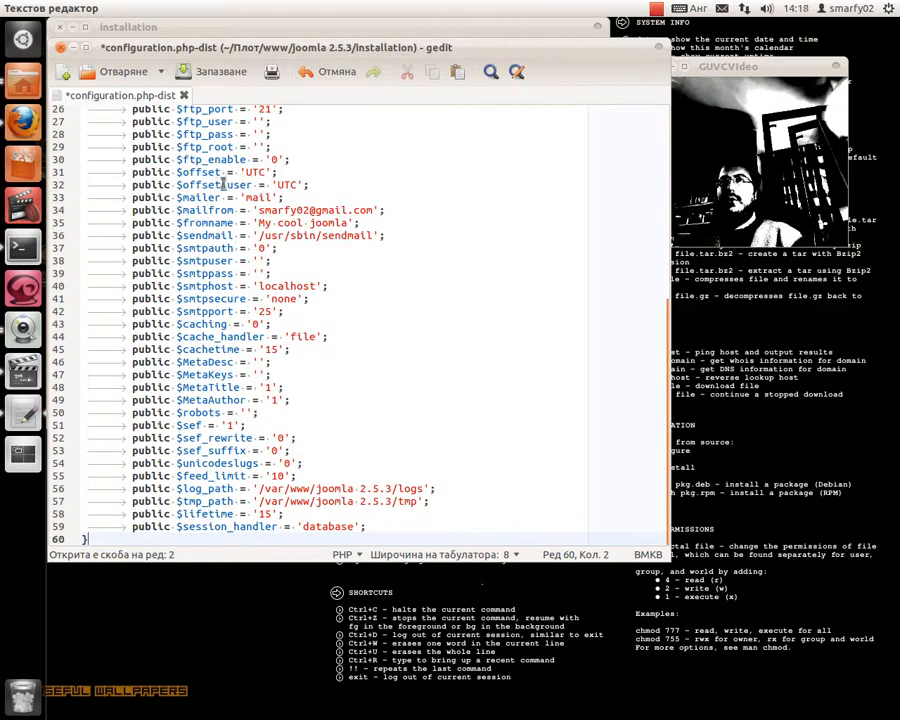
{"action": "scroll", "coordinate": [243, 198], "scroll_direction": "up", "scroll_amount": 8}
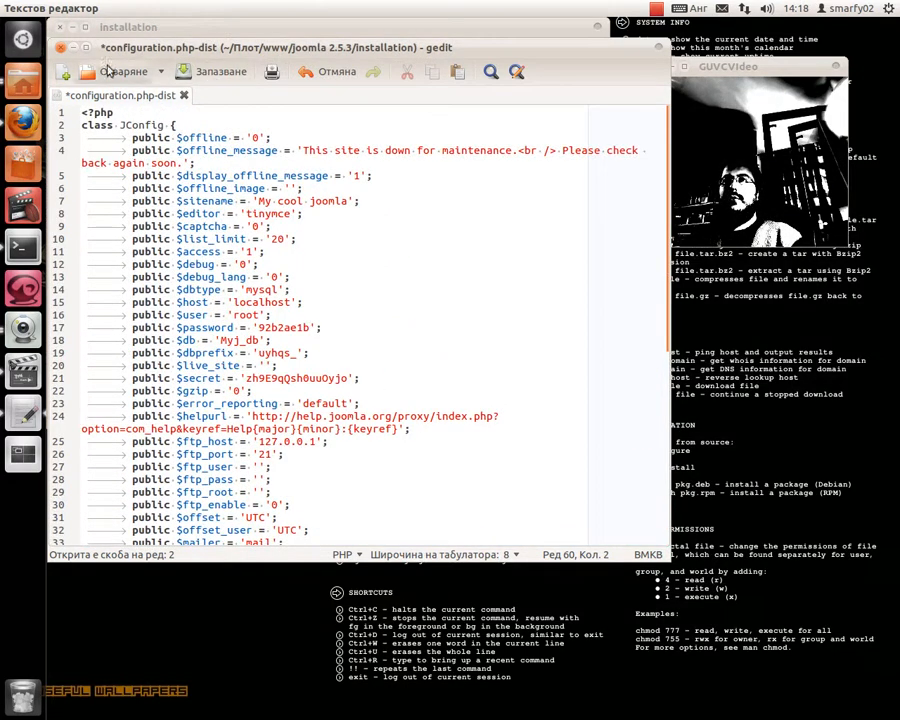
- Save the file as configuration.php and close gedit
{"action": "left_click", "coordinate": [63, 8]}
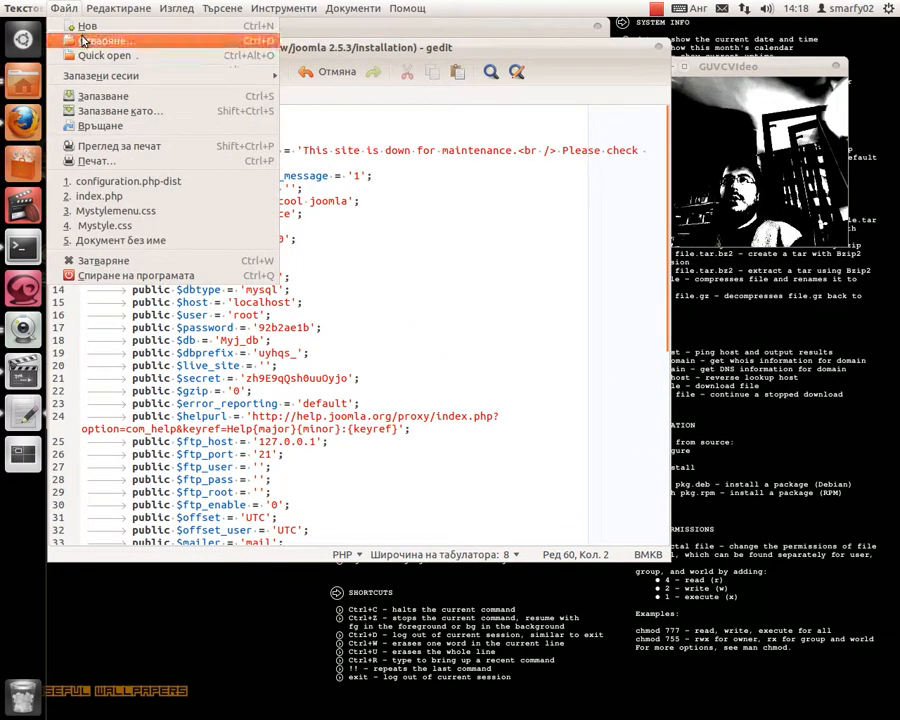
{"action": "left_click", "coordinate": [137, 110]}
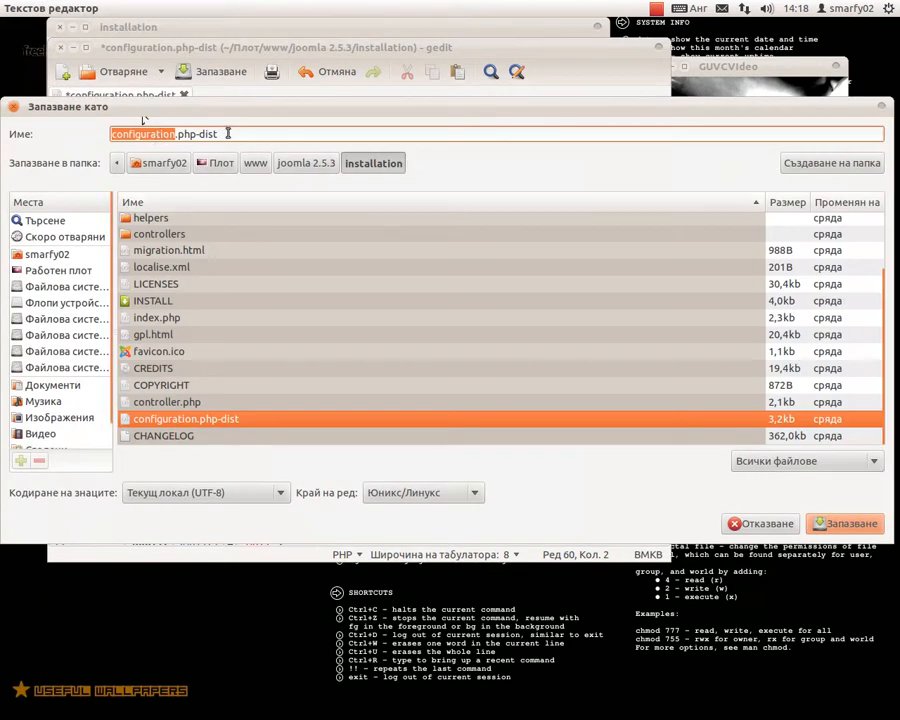
{"action": "left_click", "coordinate": [230, 131]}
{"action": "key", "text": "BackSpace"}
{"action": "key", "text": "BackSpace"}
{"action": "key", "text": "BackSpace"}
{"action": "key", "text": "BackSpace"}
{"action": "key", "text": "BackSpace"}
{"action": "left_click", "coordinate": [849, 524]}
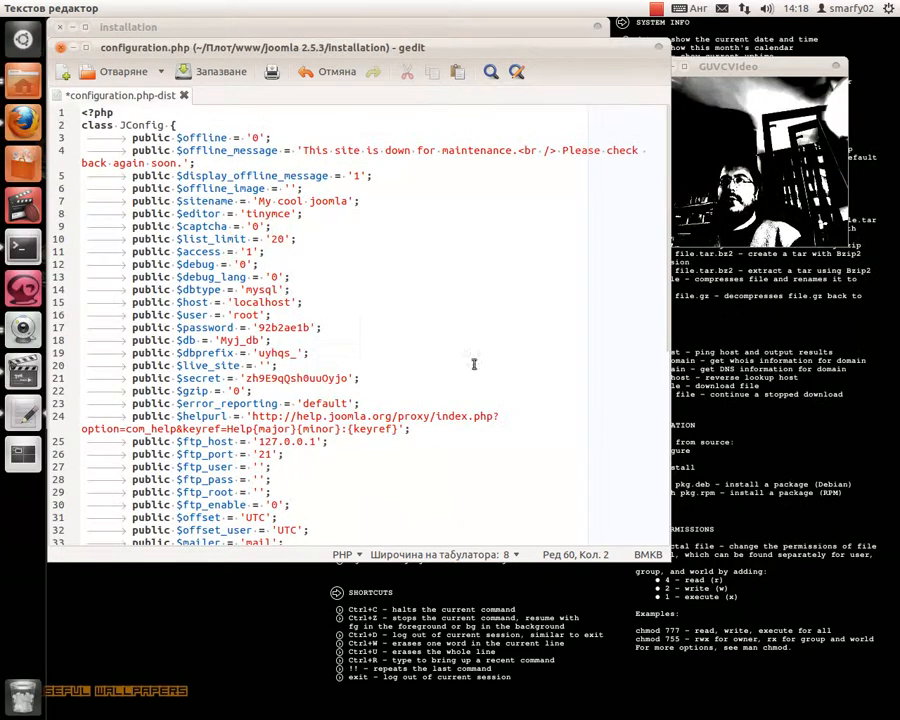
{"action": "left_click", "coordinate": [62, 48]}
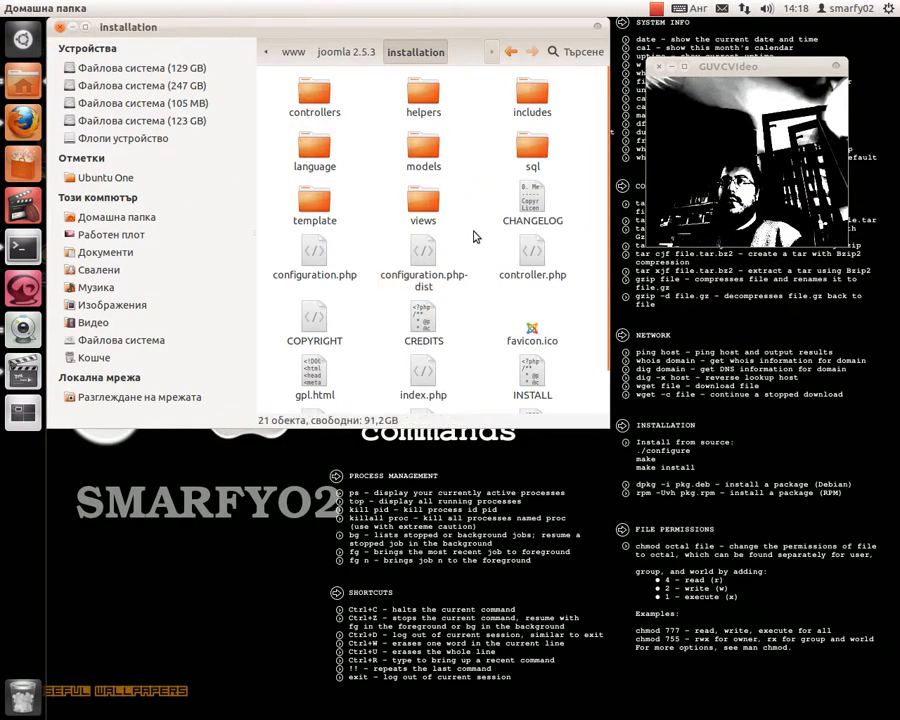
- Cut configuration.php from installation and paste it into the joomla 2.5.3 folder
{"action": "left_click", "coordinate": [312, 268]}
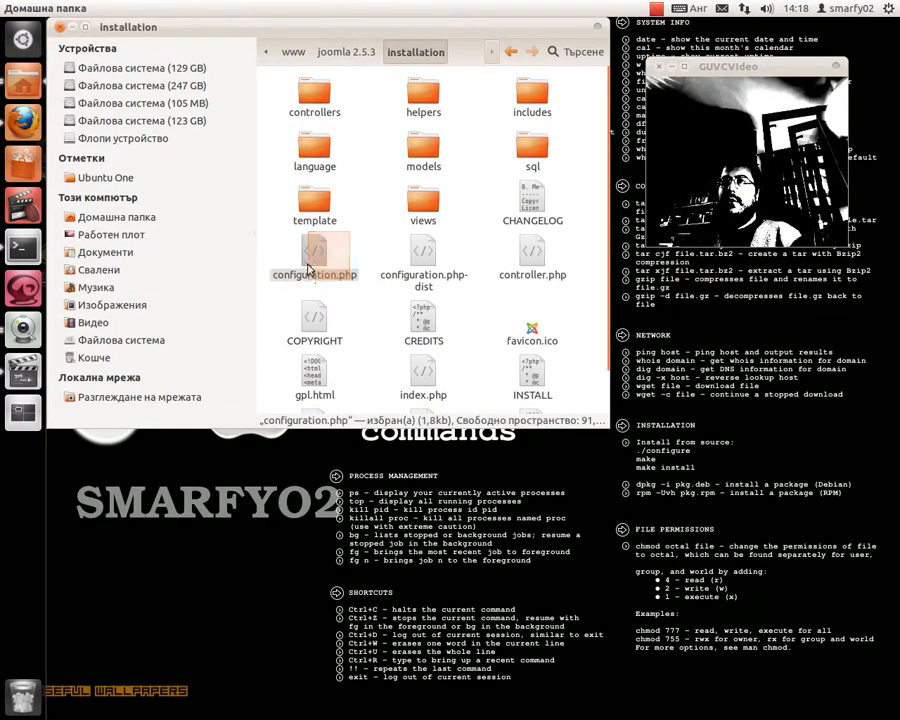
{"action": "right_click", "coordinate": [310, 273]}
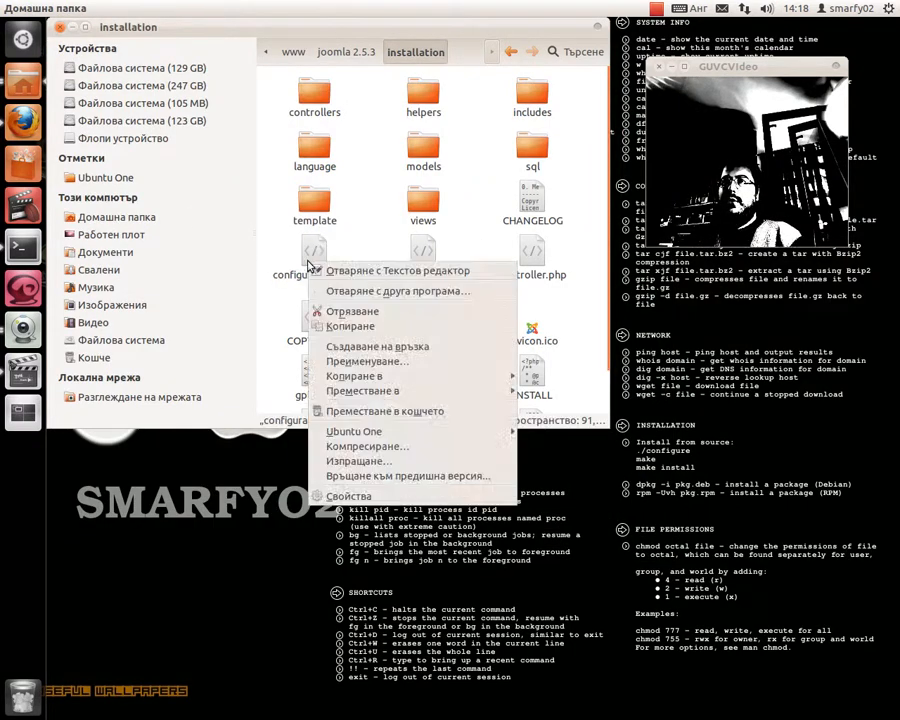
{"action": "left_click", "coordinate": [356, 316]}
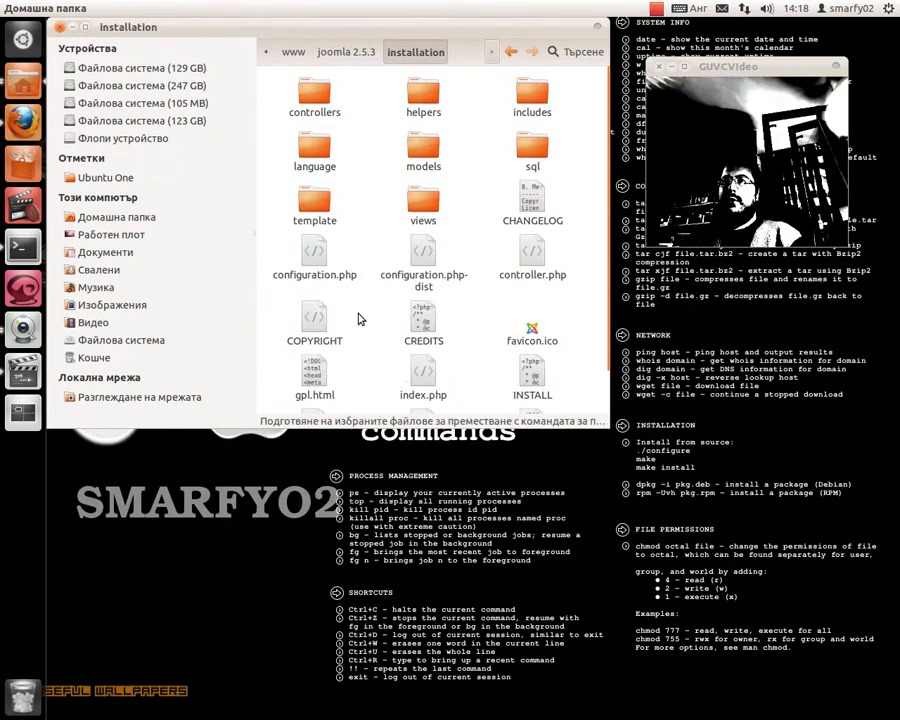
{"action": "left_click", "coordinate": [341, 54]}
{"action": "scroll", "coordinate": [270, 185], "scroll_direction": "down", "scroll_amount": 2}
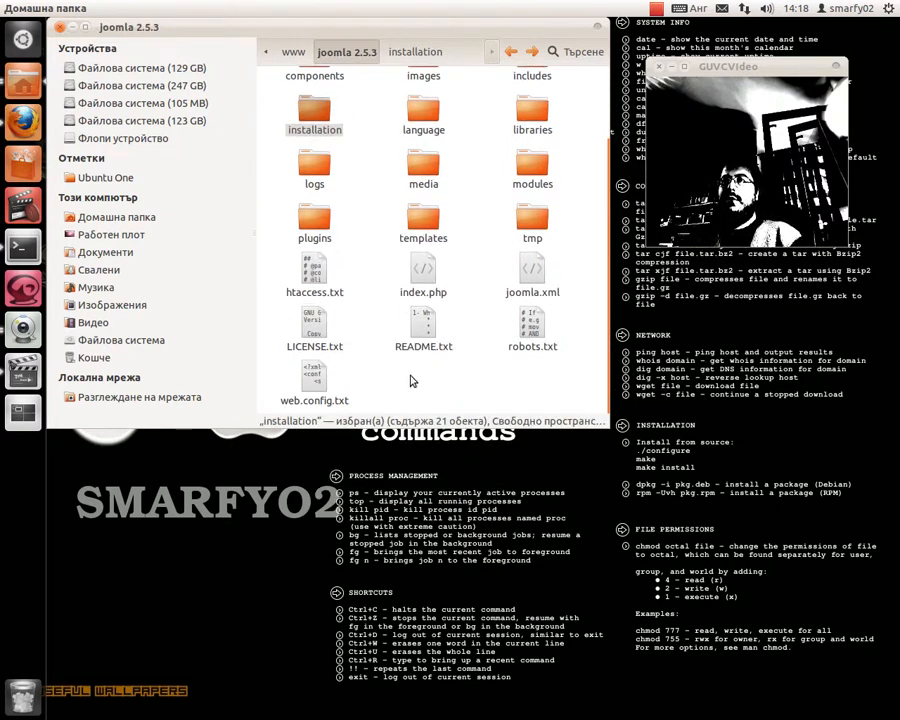
{"action": "right_click", "coordinate": [410, 380]}
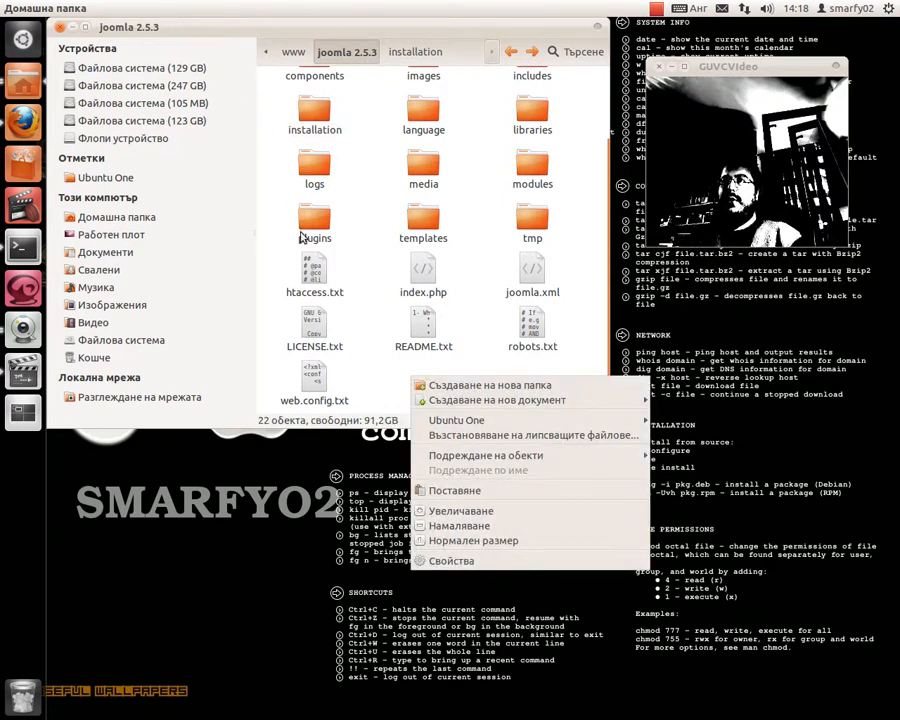
{"action": "left_click", "coordinate": [481, 490]}
{"action": "scroll", "coordinate": [415, 254], "scroll_direction": "up", "scroll_amount": 2}
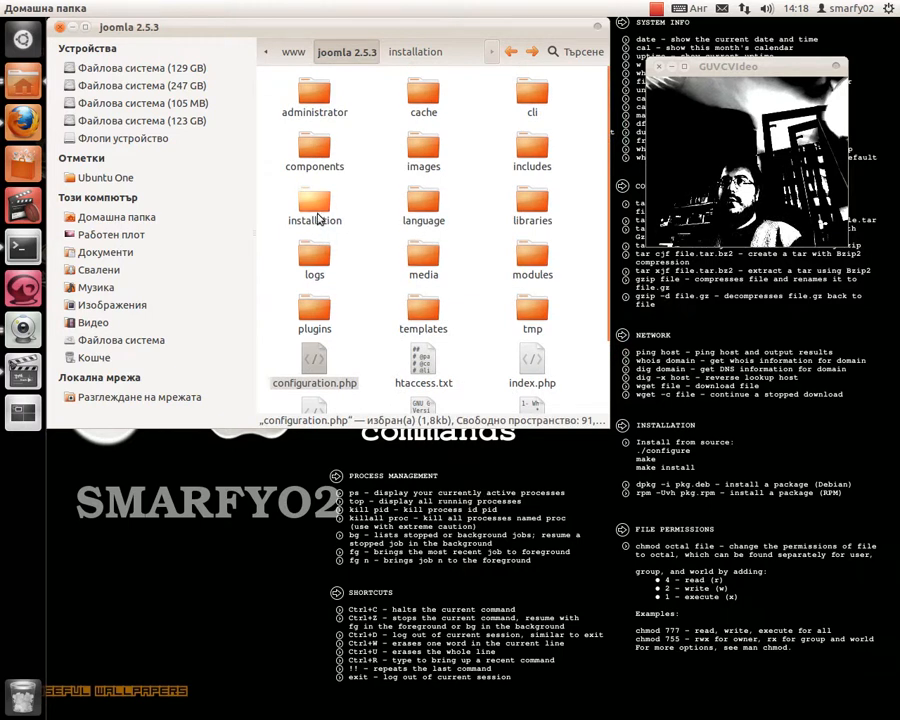
{"action": "right_click", "coordinate": [317, 218]}
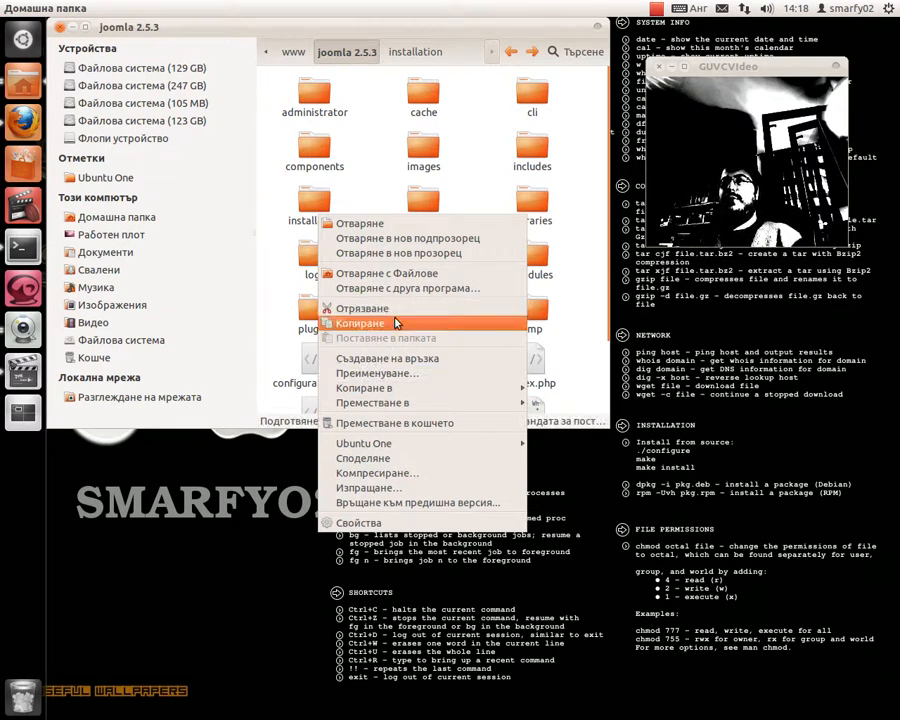
- Edit the installation folder's name to 'myin' and confirm
{"action": "left_click", "coordinate": [411, 375]}
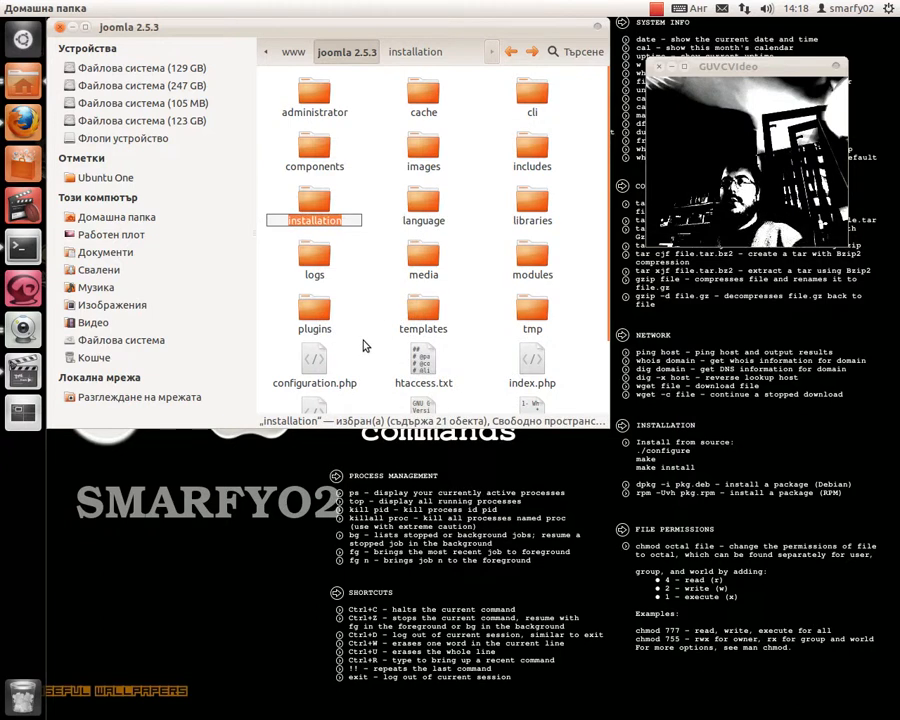
{"action": "key", "text": "Home"}
{"action": "type", "text": "MY"}
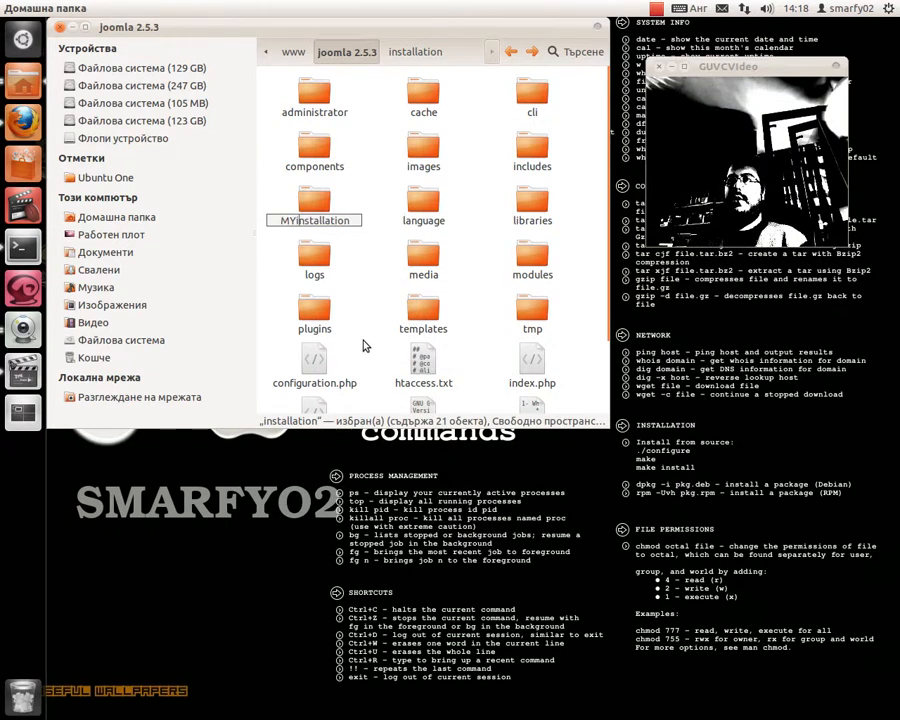
{"action": "key", "text": "BackSpace"}
{"action": "key", "text": "BackSpace"}
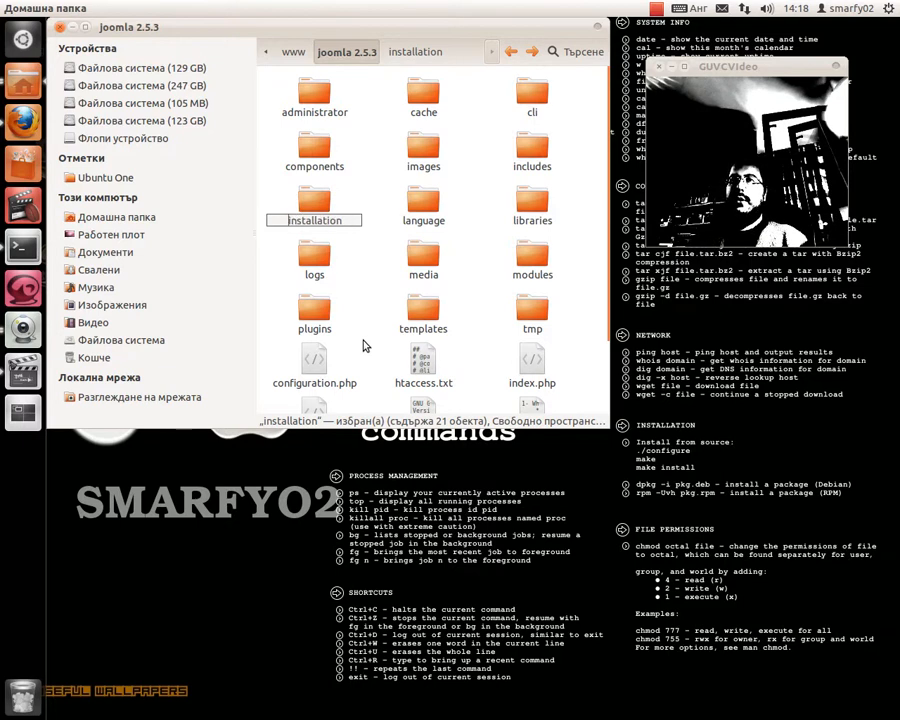
{"action": "type", "text": "my"}
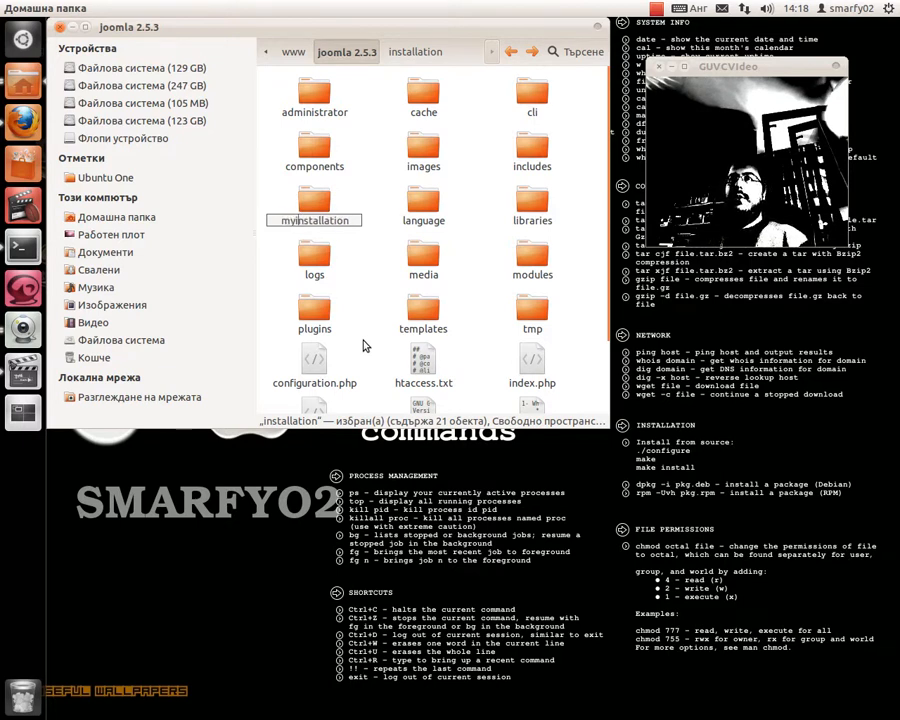
{"action": "key", "text": "Right"}
{"action": "key", "text": "Right"}
{"action": "key", "text": "Delete"}
{"action": "key", "text": "Delete"}
{"action": "key", "text": "Delete"}
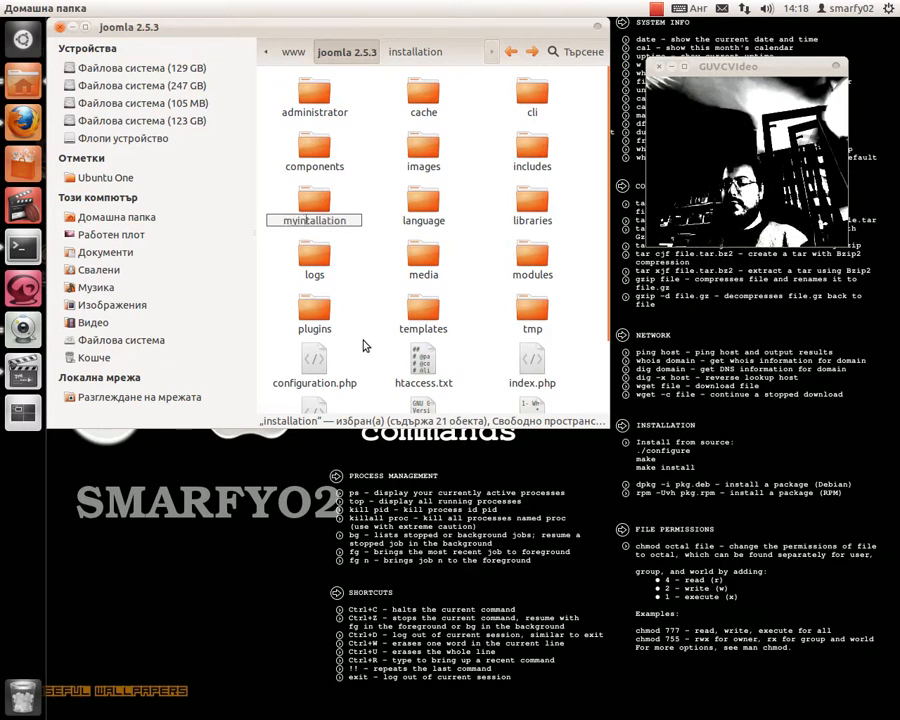
{"action": "key", "text": "Delete"}
{"action": "key", "text": "Delete"}
{"action": "key", "text": "Delete"}
{"action": "key", "text": "Delete"}
{"action": "key", "text": "Delete"}
{"action": "key", "text": "Delete"}
{"action": "key", "text": "Delete"}
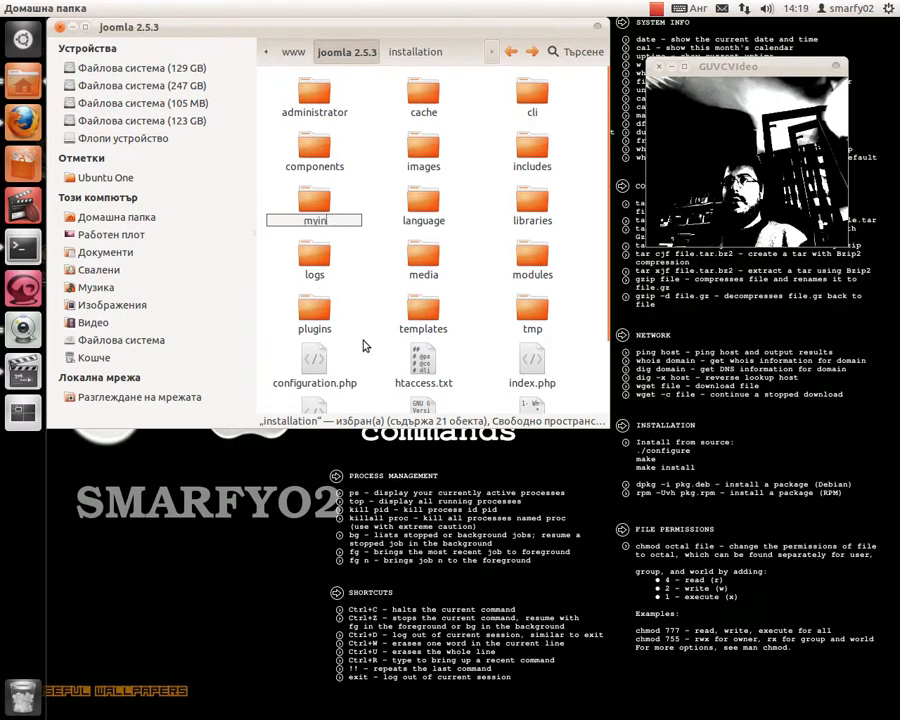
{"action": "key", "text": "Return"}
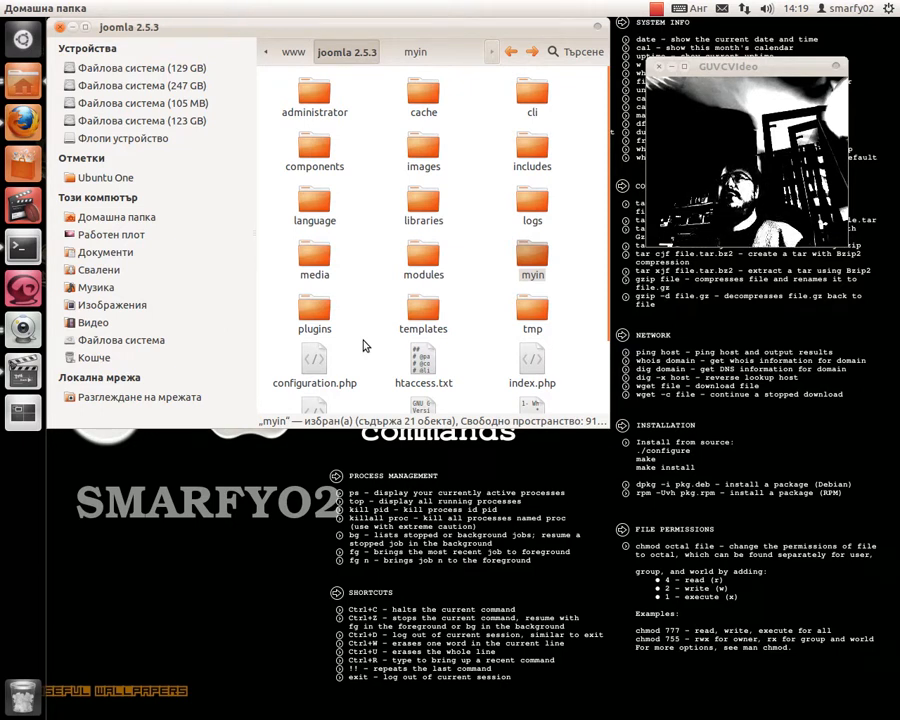
- Open the live Joomla site from the Finish page, enlarge the window and browse the front page
{"action": "left_click", "coordinate": [20, 118]}
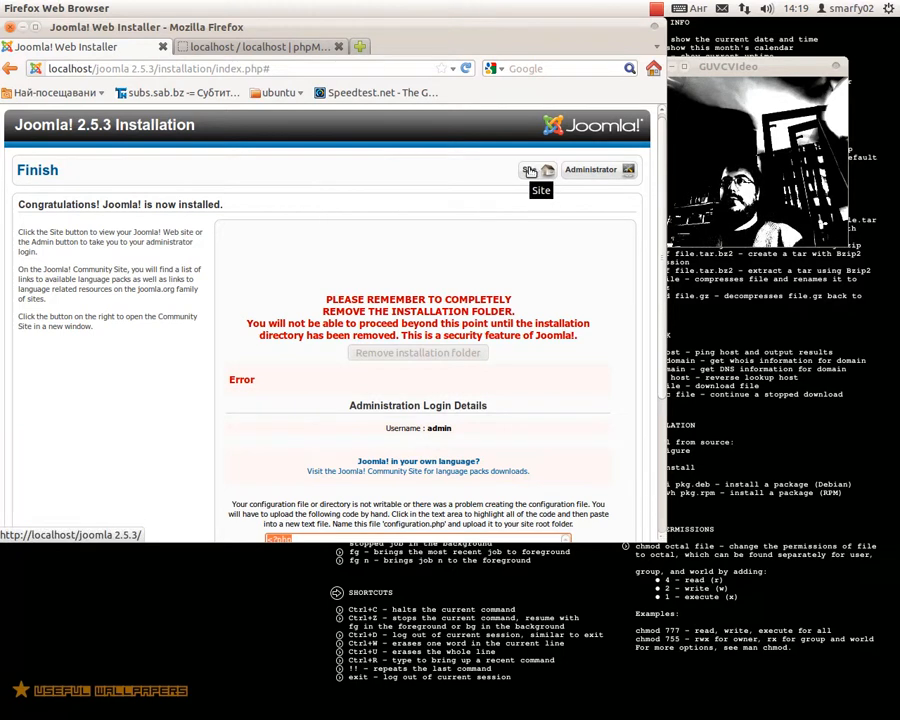
{"action": "left_click", "coordinate": [530, 171]}
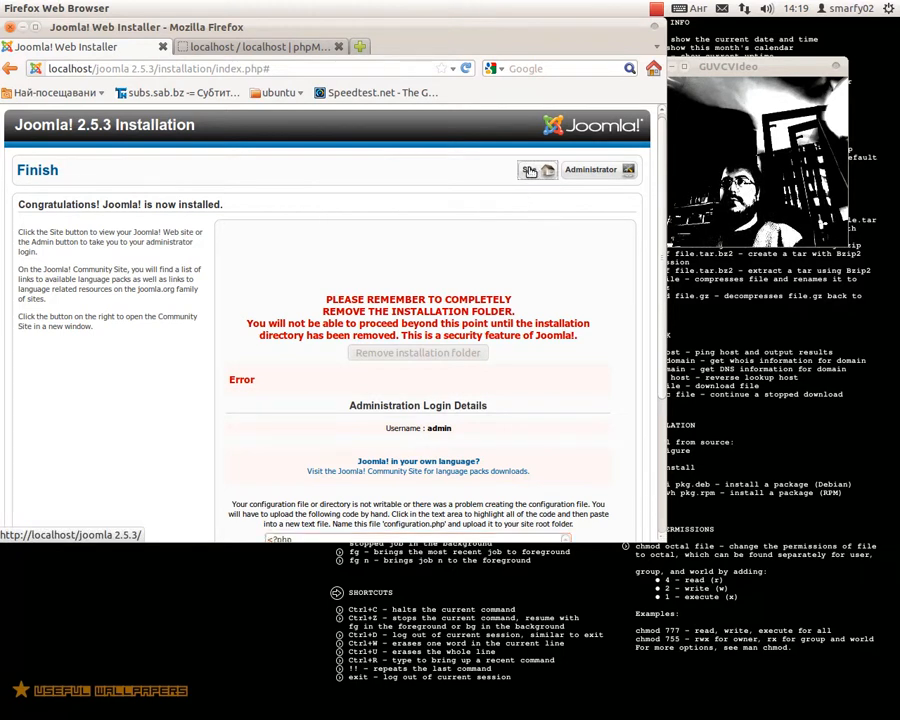
{"action": "left_click", "coordinate": [530, 171]}
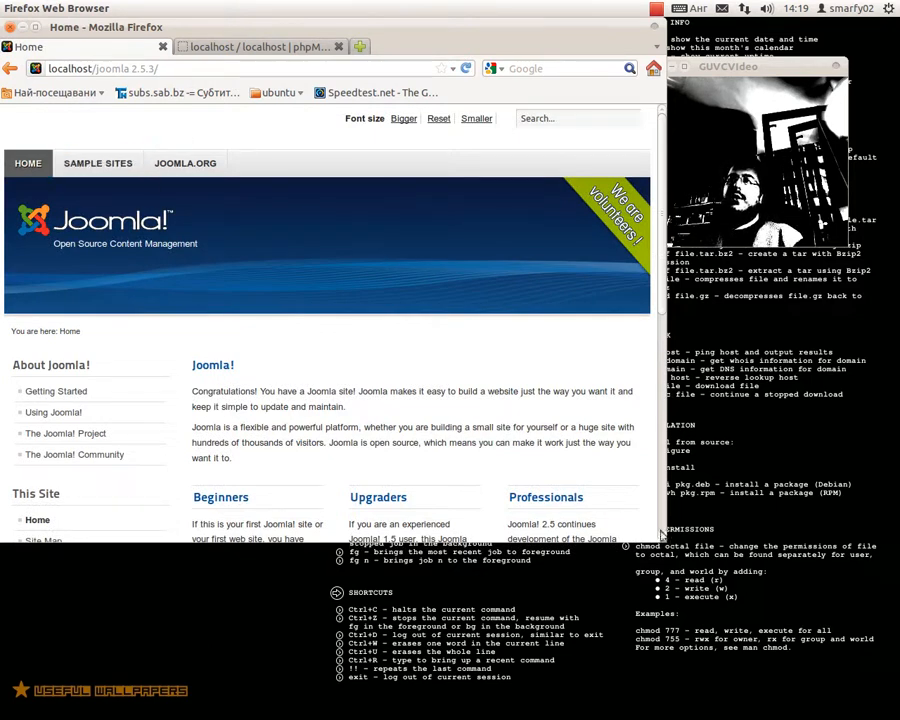
{"action": "left_click_drag", "start_coordinate": [661, 537], "coordinate": [681, 699]}
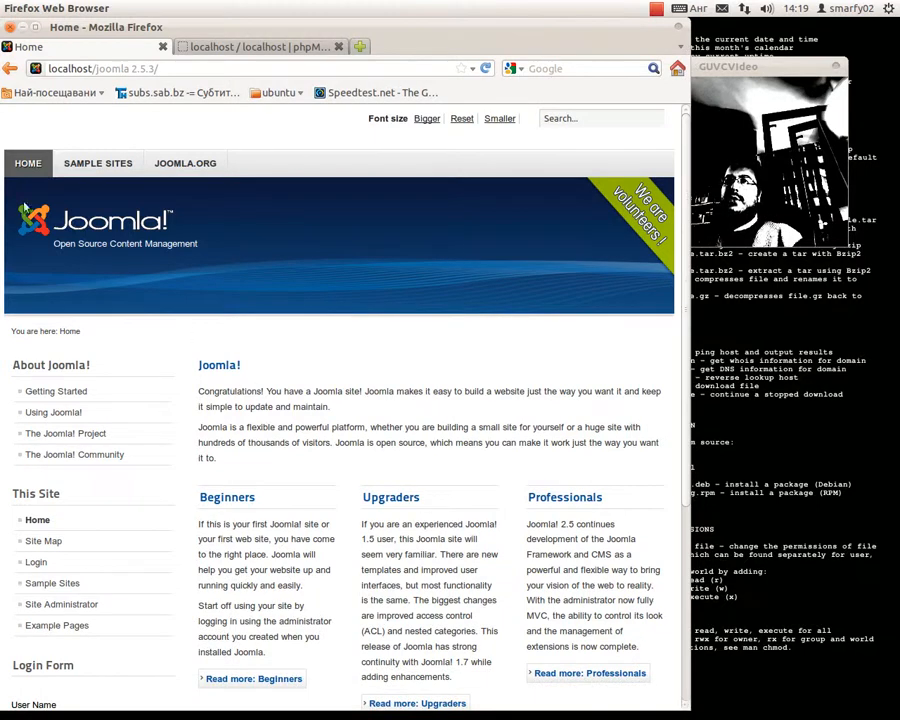
{"action": "scroll", "coordinate": [187, 181], "scroll_direction": "down", "scroll_amount": 3}
{"action": "scroll", "coordinate": [186, 181], "scroll_direction": "down", "scroll_amount": 3}
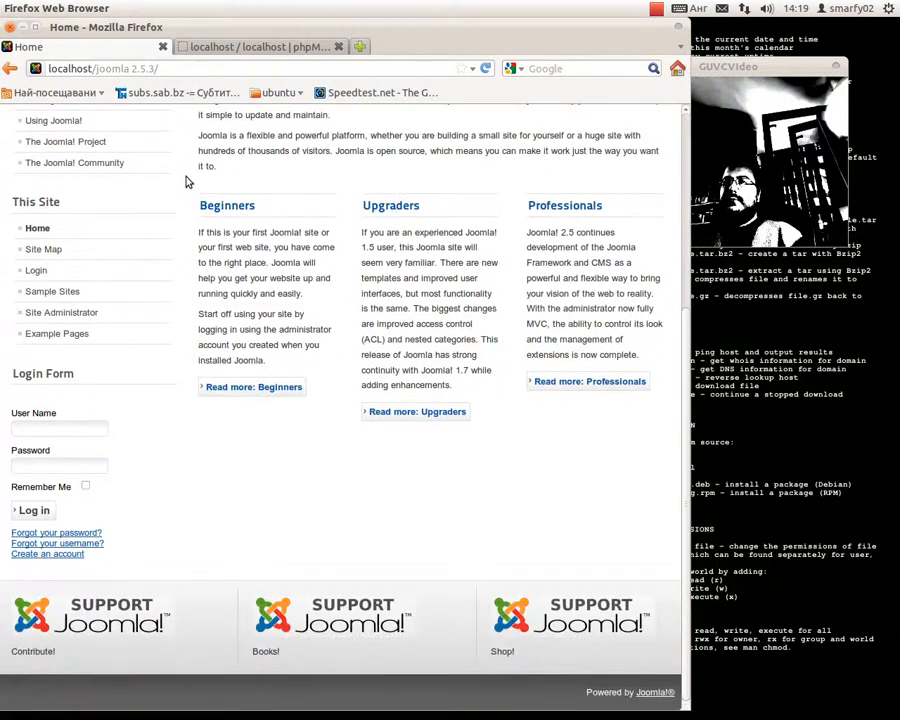
{"action": "scroll", "coordinate": [187, 190], "scroll_direction": "up", "scroll_amount": 5}
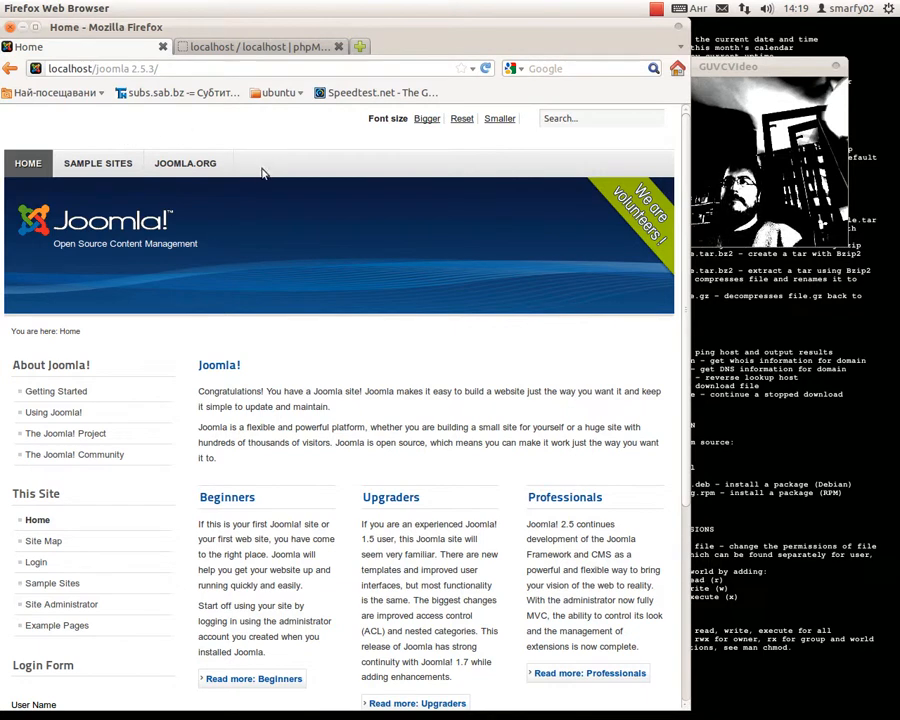
{"action": "scroll", "coordinate": [145, 172], "scroll_direction": "down", "scroll_amount": 3}
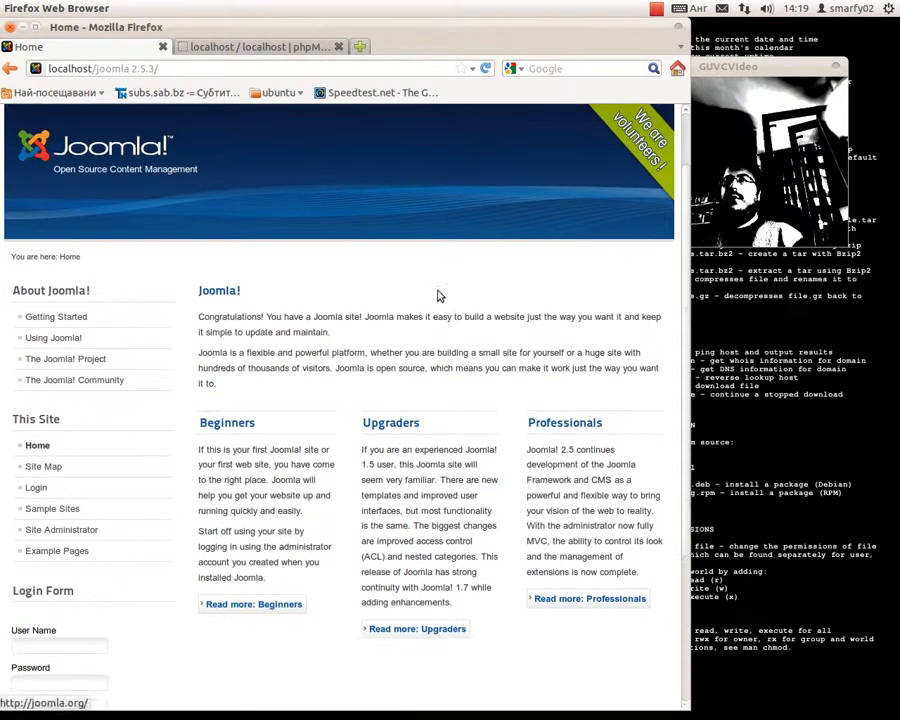
{"action": "scroll", "coordinate": [436, 424], "scroll_direction": "up", "scroll_amount": 2}
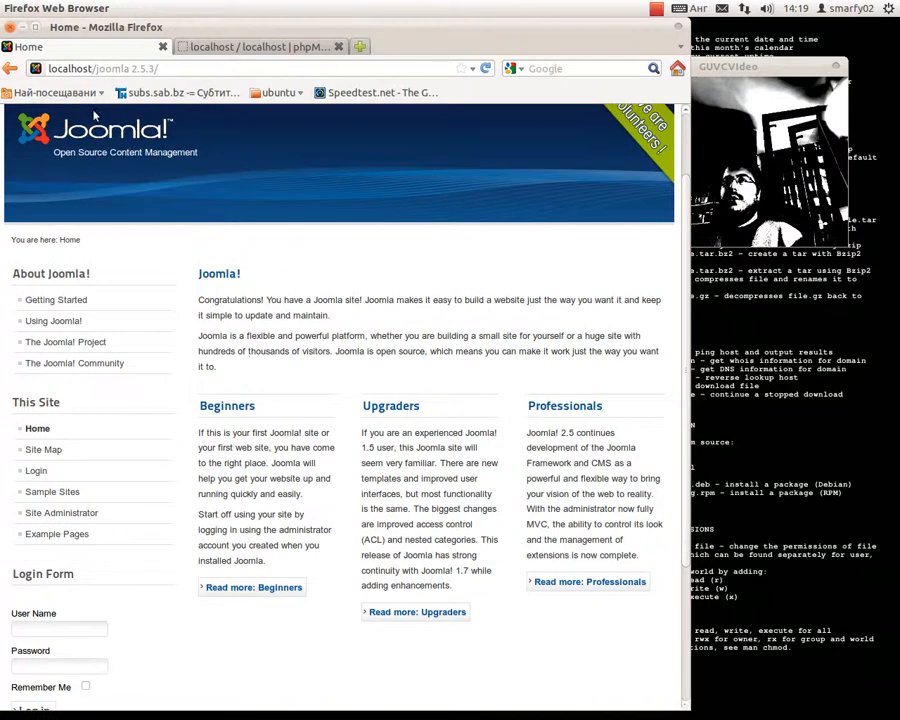
{"action": "scroll", "coordinate": [106, 147], "scroll_direction": "up", "scroll_amount": 2}
- Visit joomla.org, then go back to the local site's Sample Sites page
{"action": "left_click", "coordinate": [152, 172]}
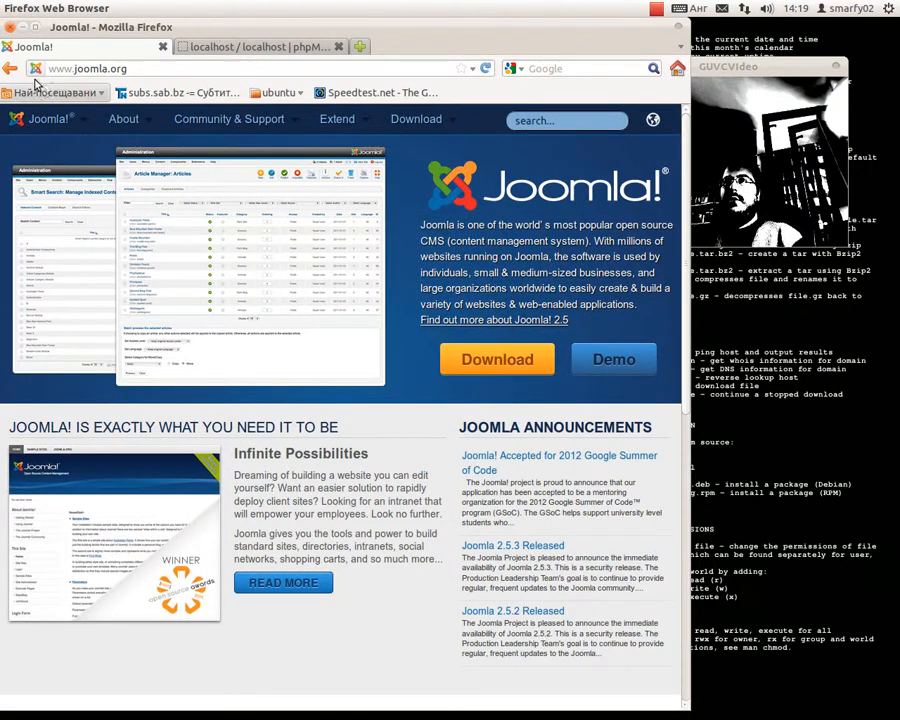
{"action": "left_click", "coordinate": [14, 68]}
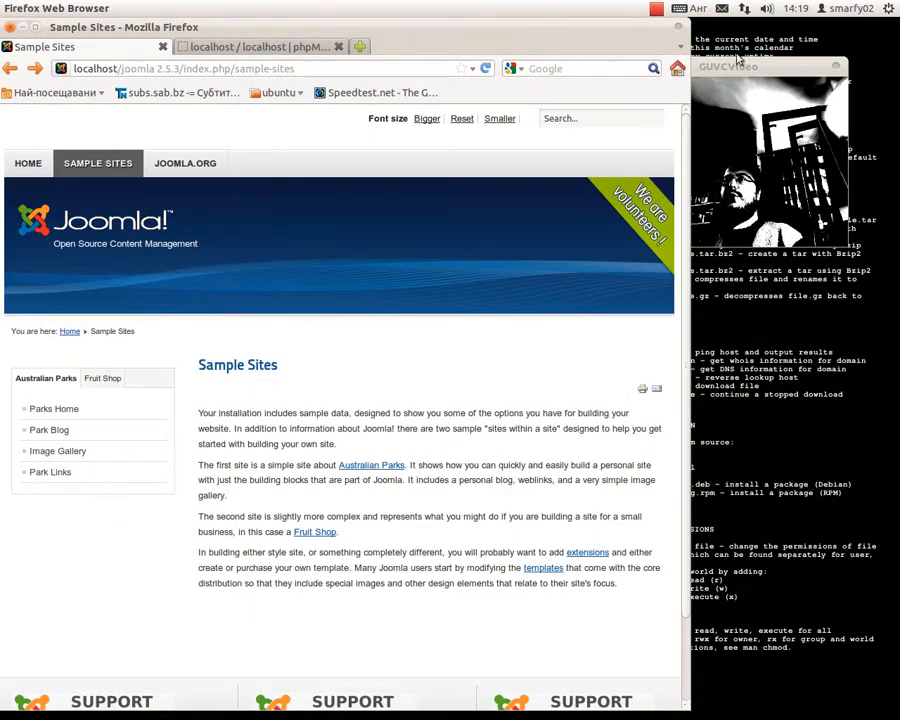
{"action": "left_click_drag", "start_coordinate": [737, 64], "coordinate": [780, 69]}
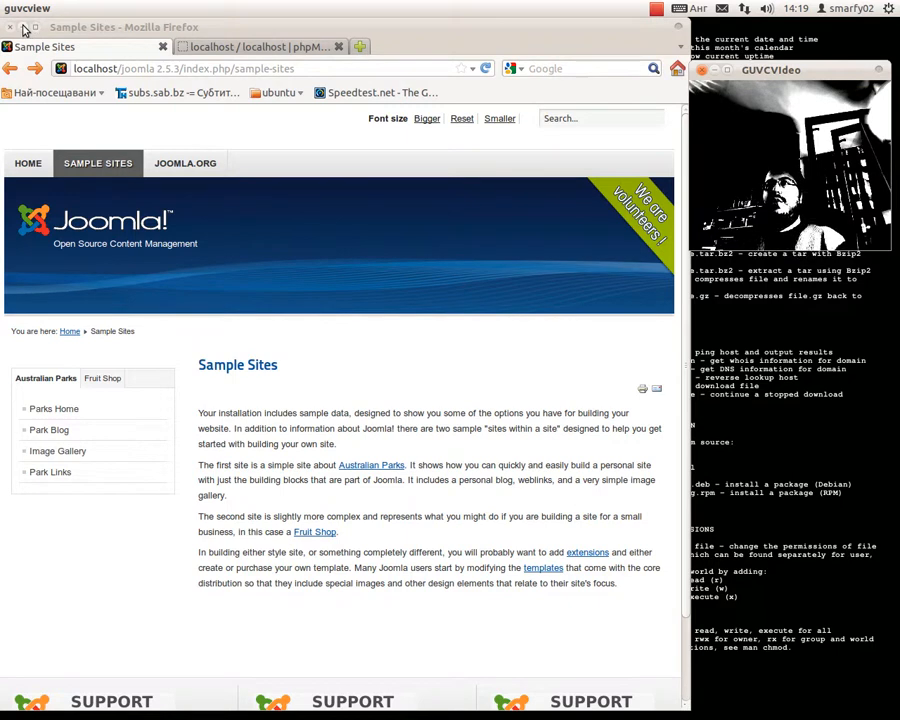
- Minimize Firefox and the joomla 2.5.3 folder window, then reveal the launcher with Alt+F1
{"action": "left_click", "coordinate": [23, 28]}
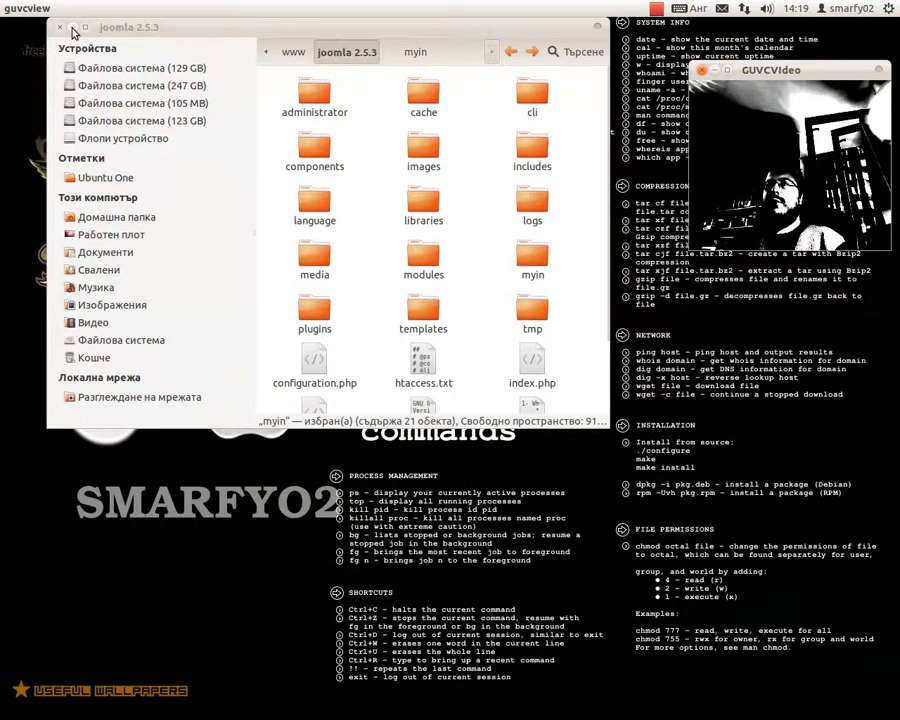
{"action": "left_click", "coordinate": [72, 30]}
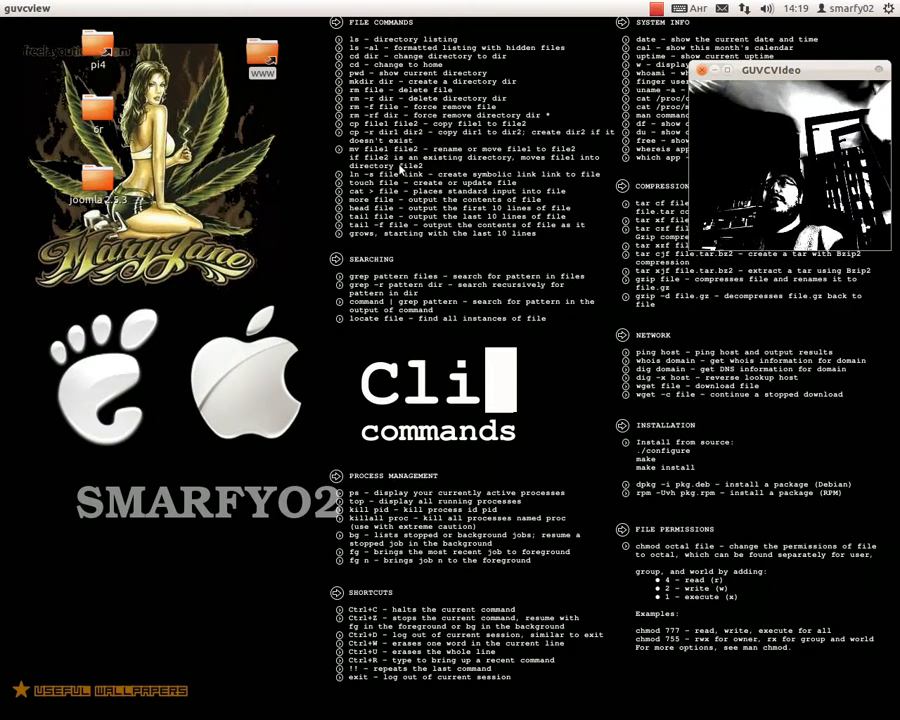
{"action": "key", "text": "alt+F1"}
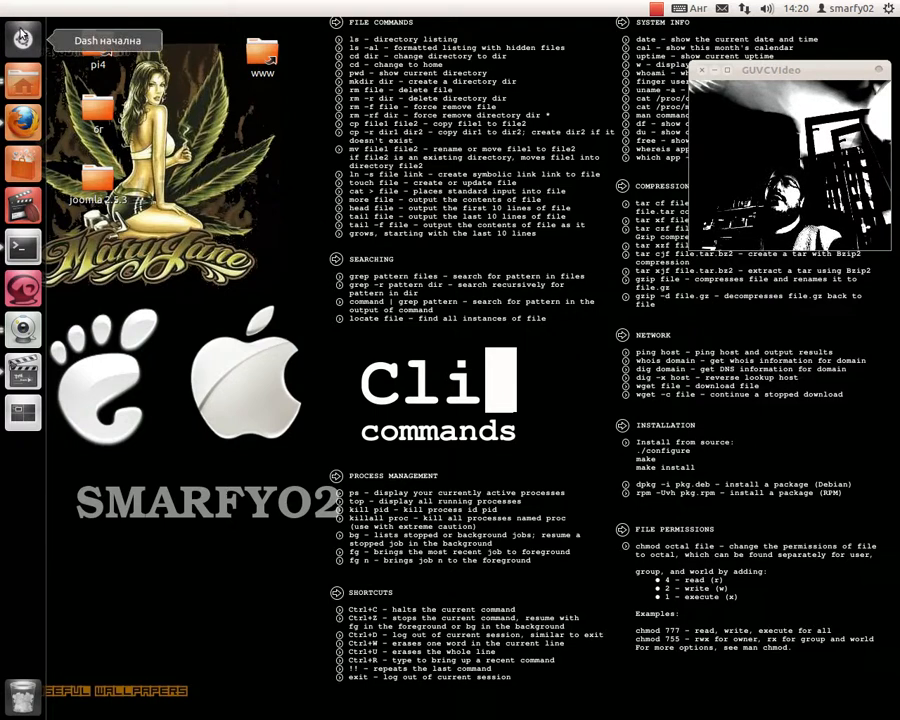
- Search the Dash for 'ftp' and launch FileZilla
{"action": "left_click", "coordinate": [20, 37]}
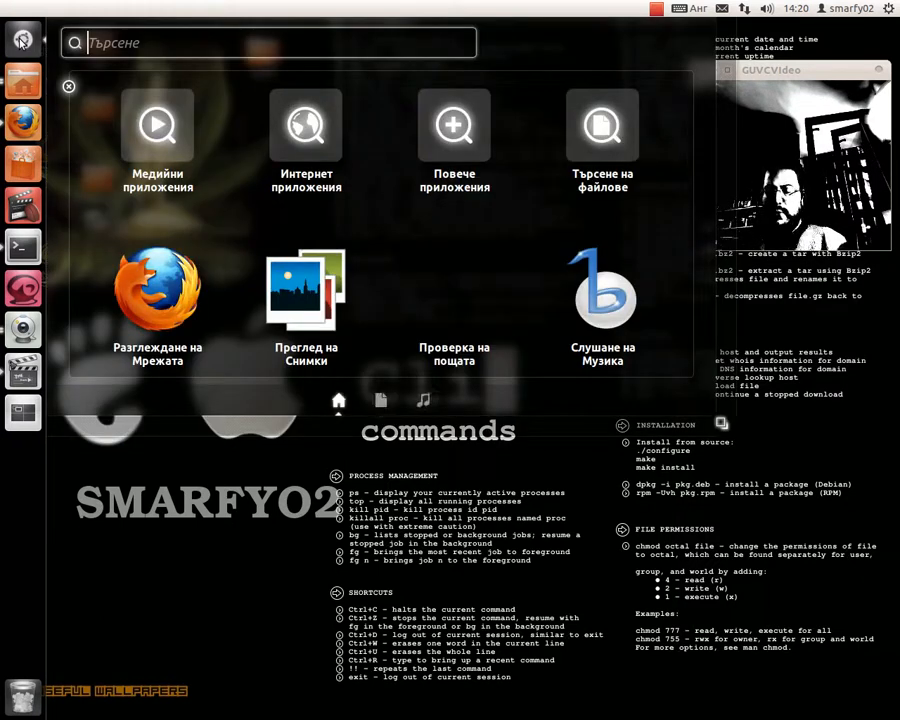
{"action": "type", "text": "ftp"}
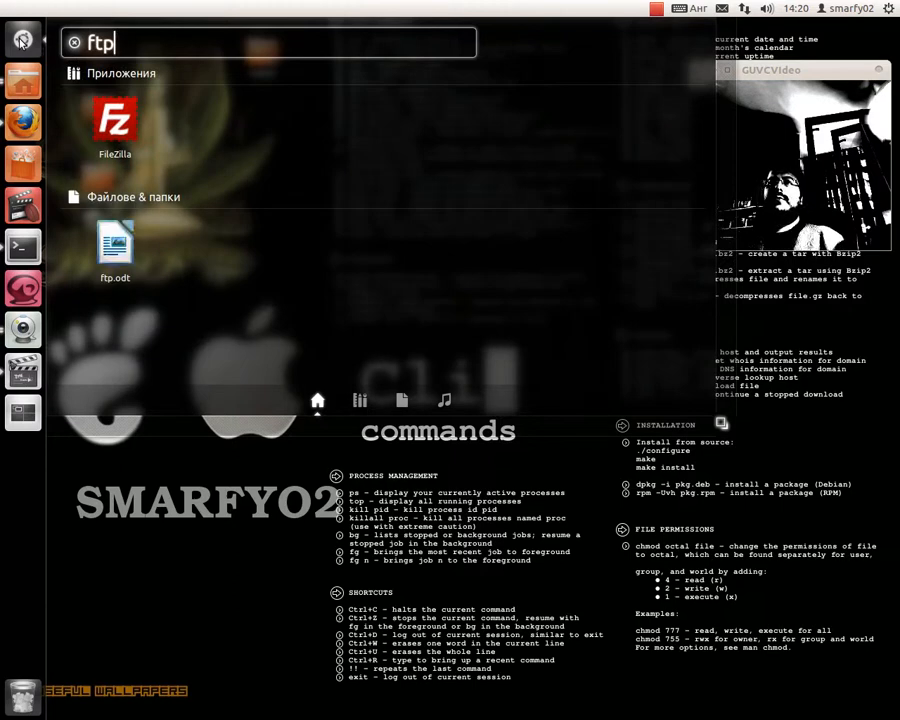
{"action": "left_click", "coordinate": [113, 128]}
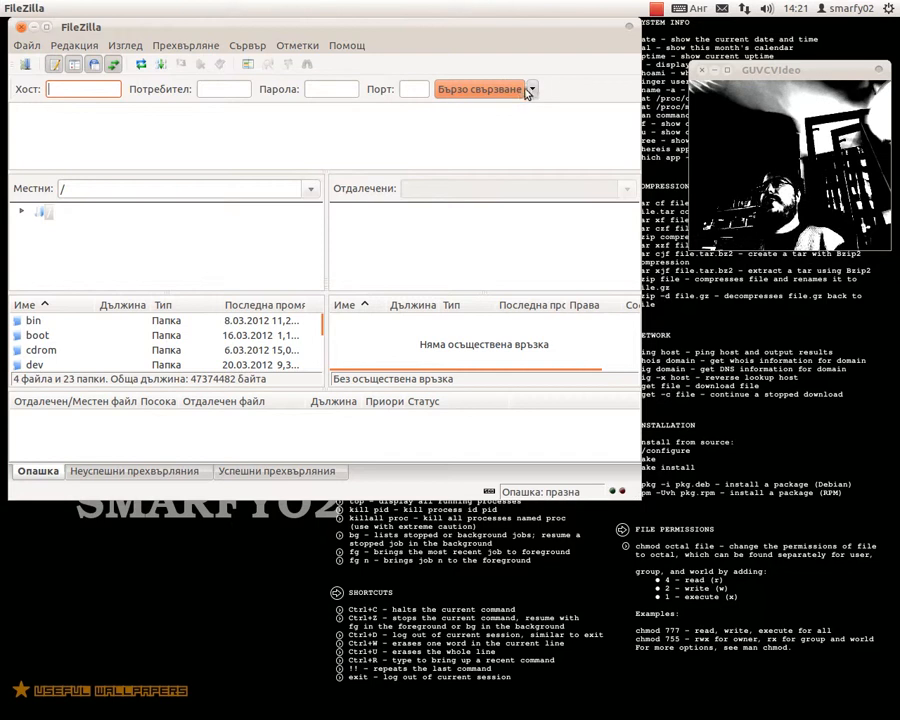
- In Site Manager, change the 6te.net site's port from 22 to 21 and save
{"action": "left_click", "coordinate": [22, 66]}
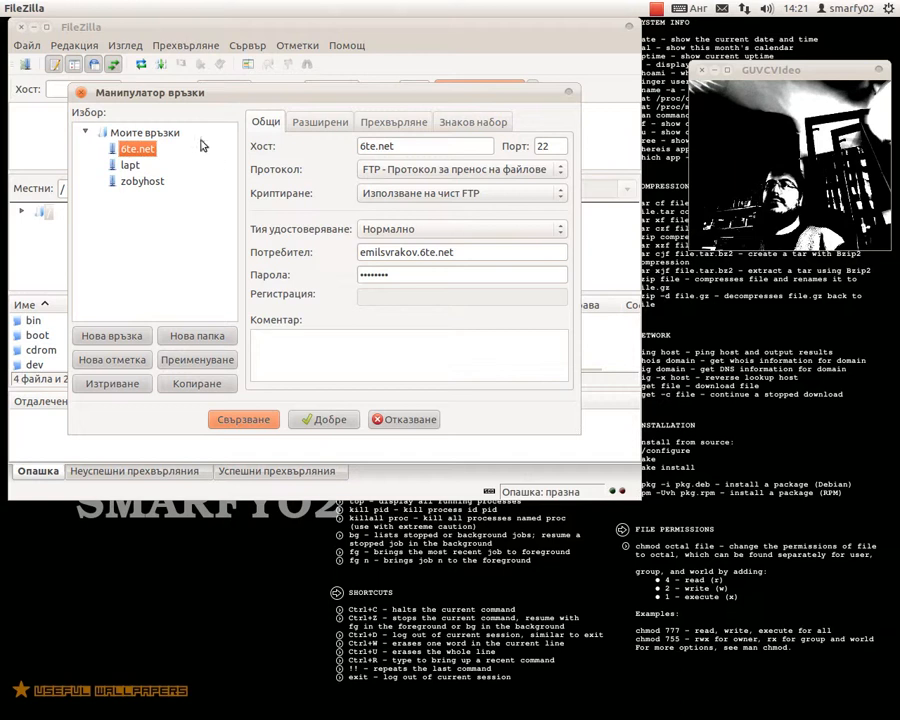
{"action": "left_click", "coordinate": [549, 145]}
{"action": "double_click", "coordinate": [549, 145]}
{"action": "type", "text": "21"}
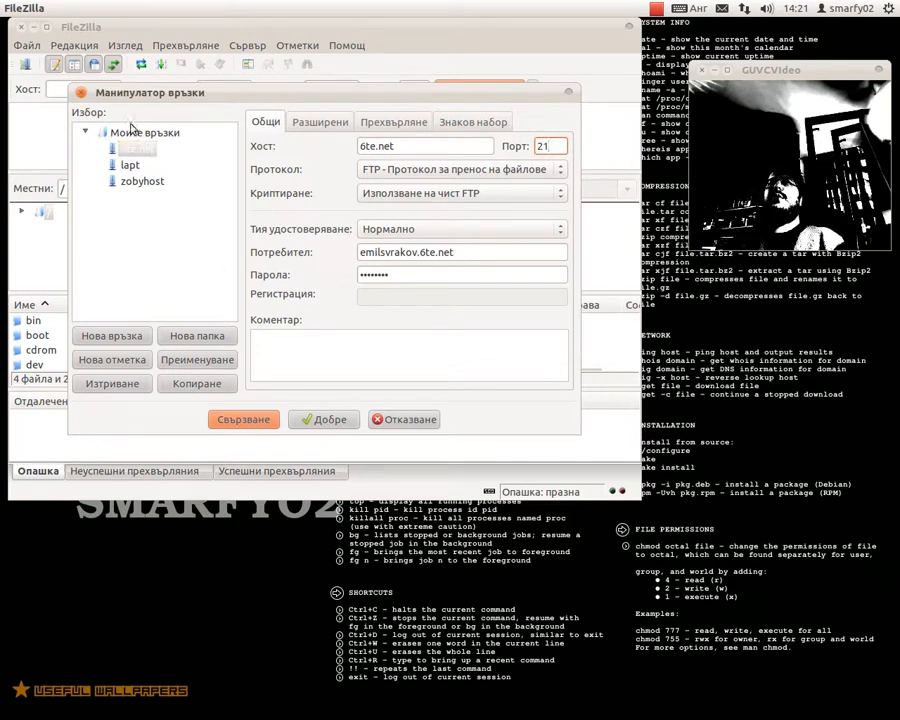
{"action": "left_click", "coordinate": [141, 221]}
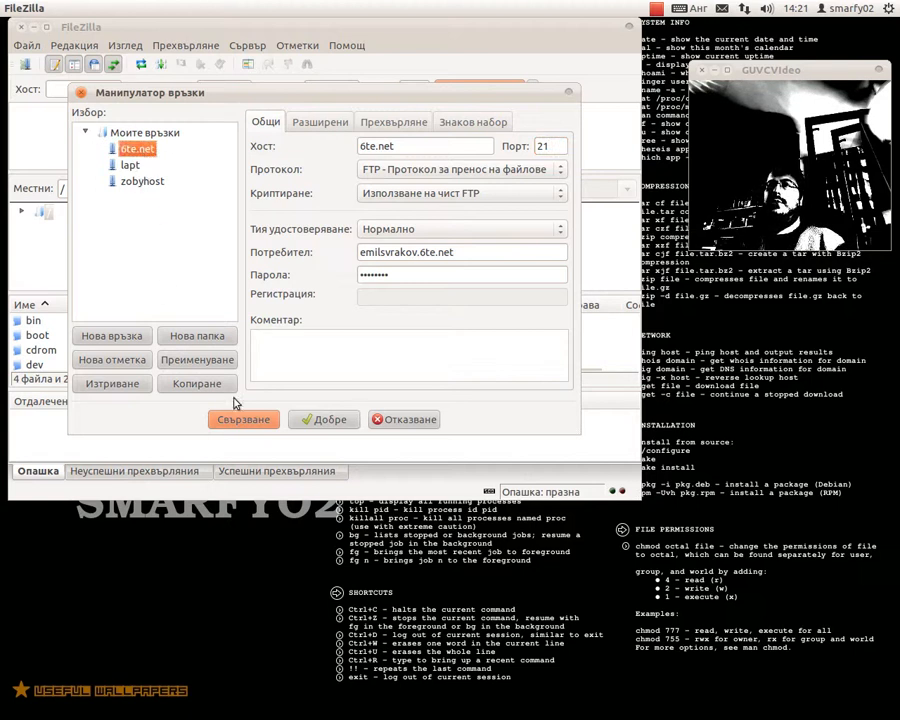
{"action": "left_click", "coordinate": [325, 422]}
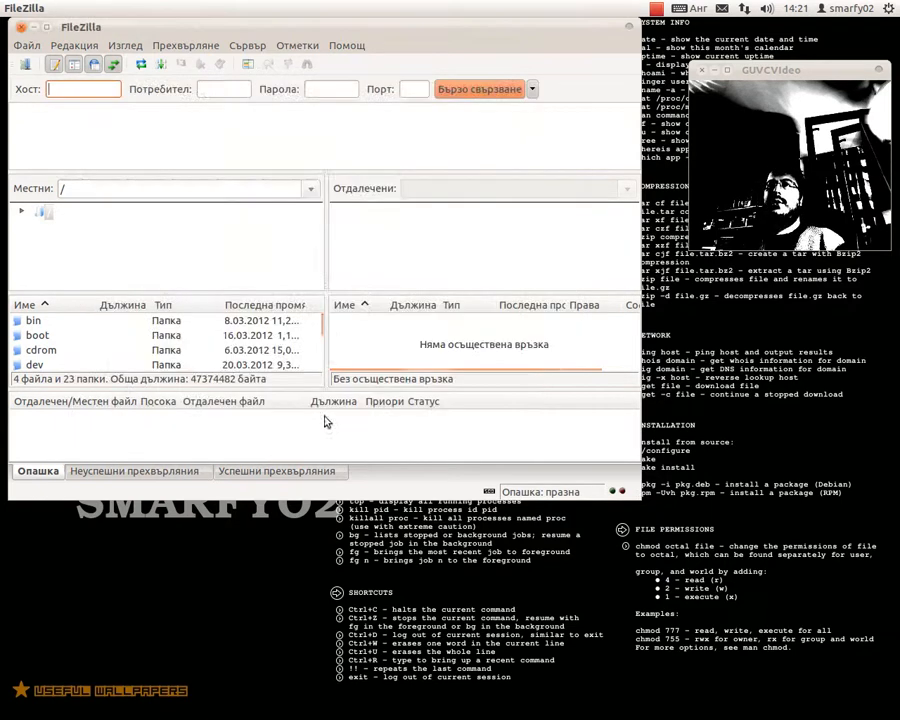
- Connect to the saved 6te.net site from the saved-sites list and watch the connection log
{"action": "left_click", "coordinate": [25, 66]}
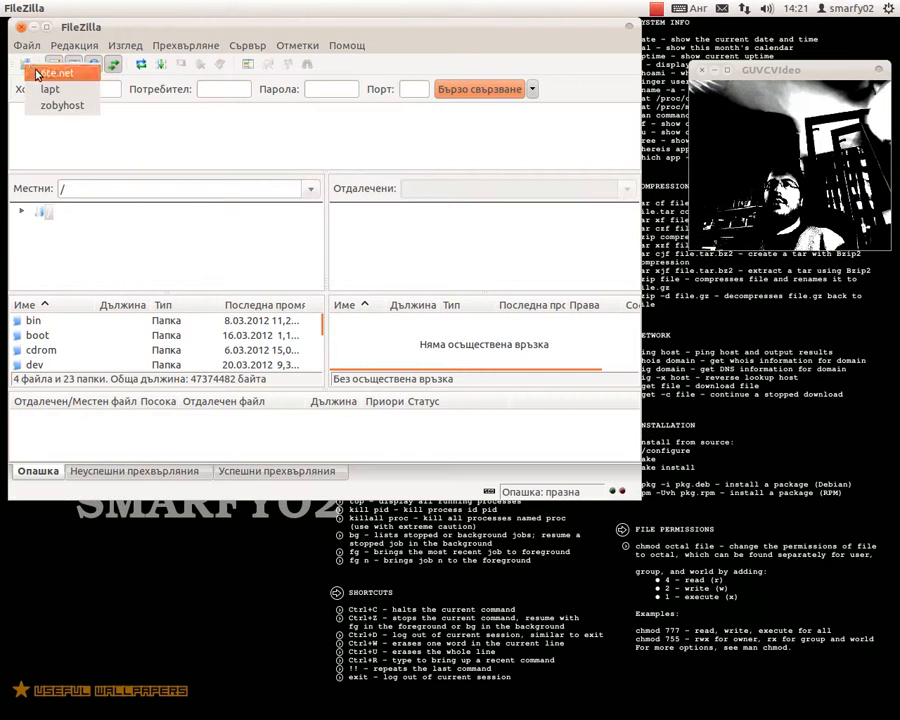
{"action": "left_click", "coordinate": [98, 192]}
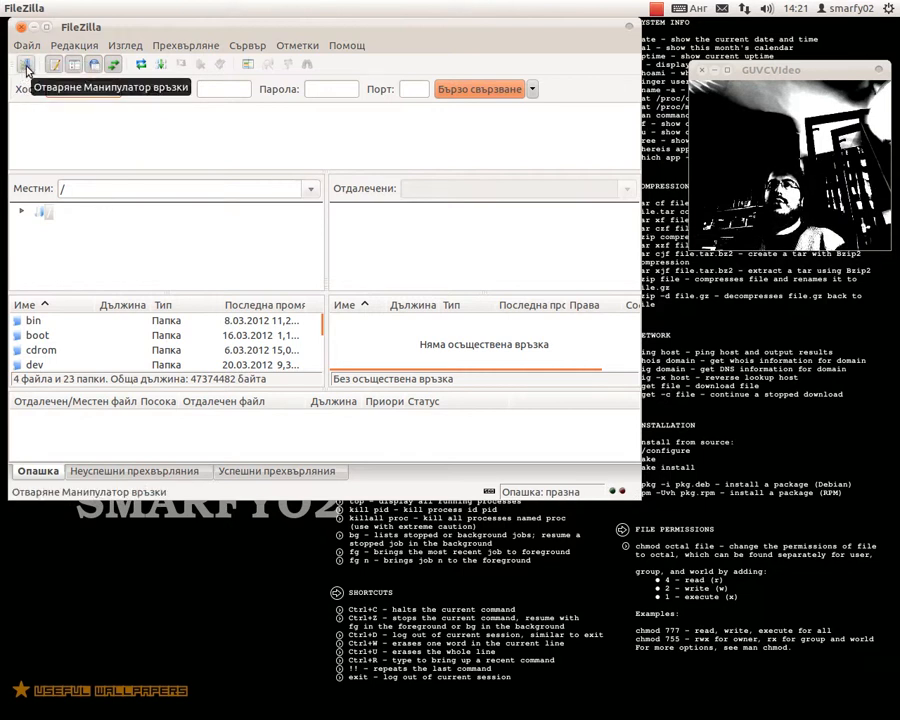
{"action": "left_click", "coordinate": [27, 68]}
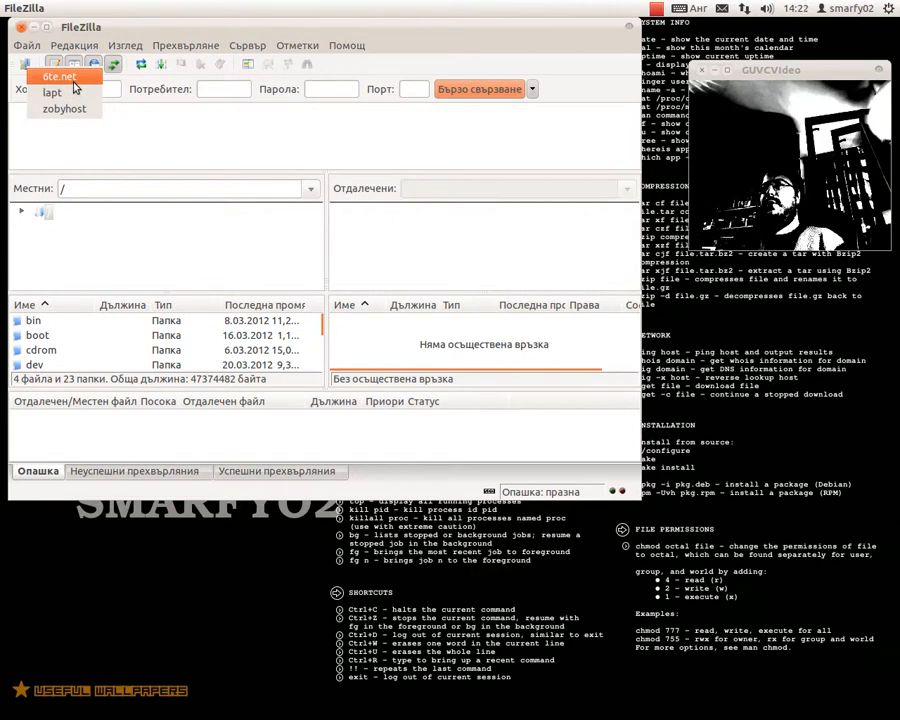
{"action": "left_click", "coordinate": [72, 80]}
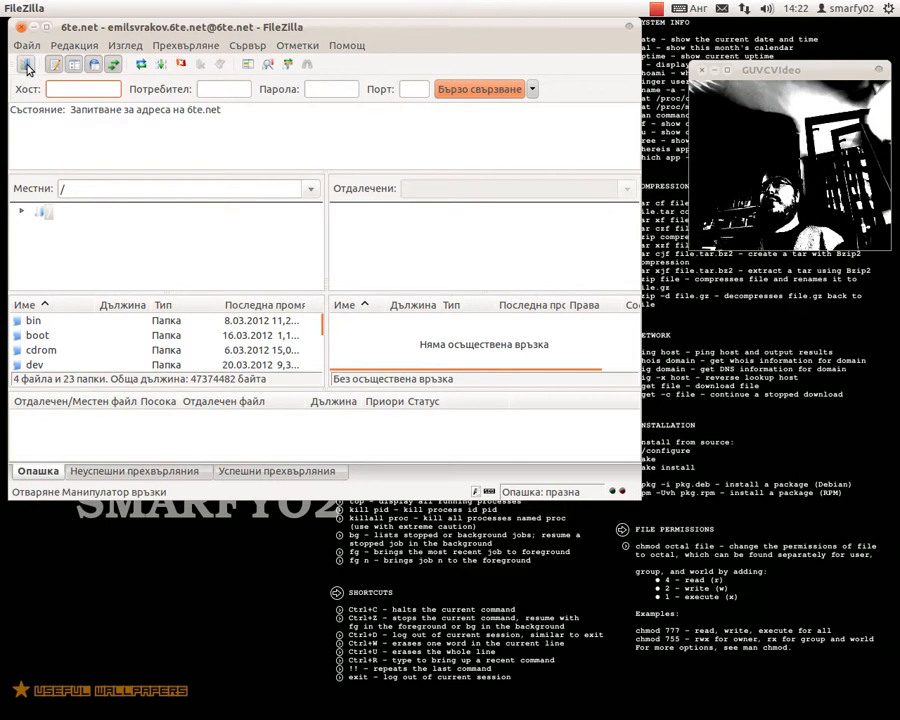
{"action": "left_click", "coordinate": [27, 65]}
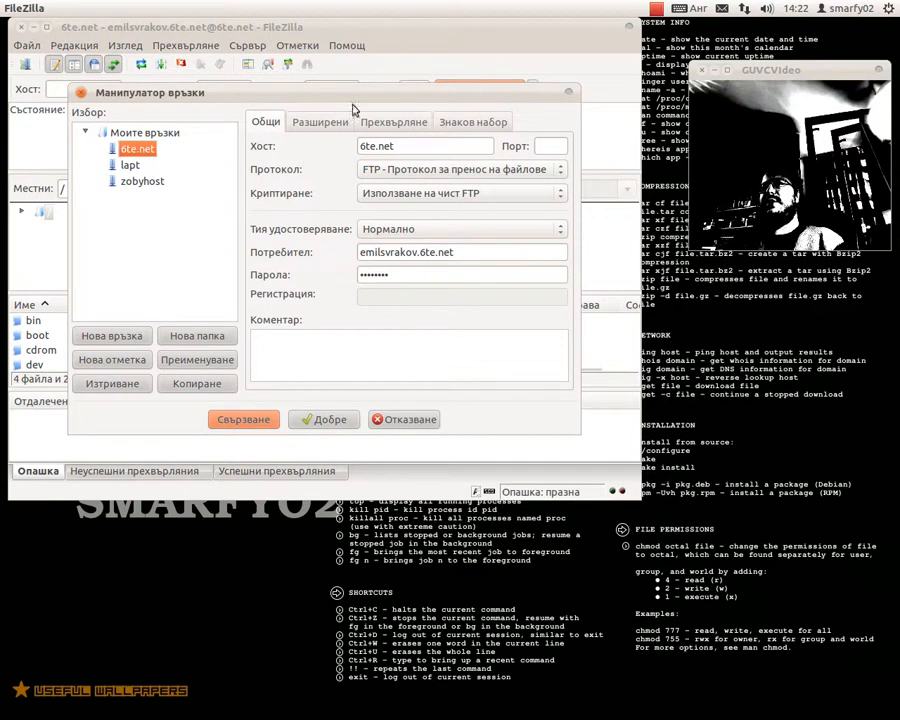
{"action": "left_click", "coordinate": [81, 92]}
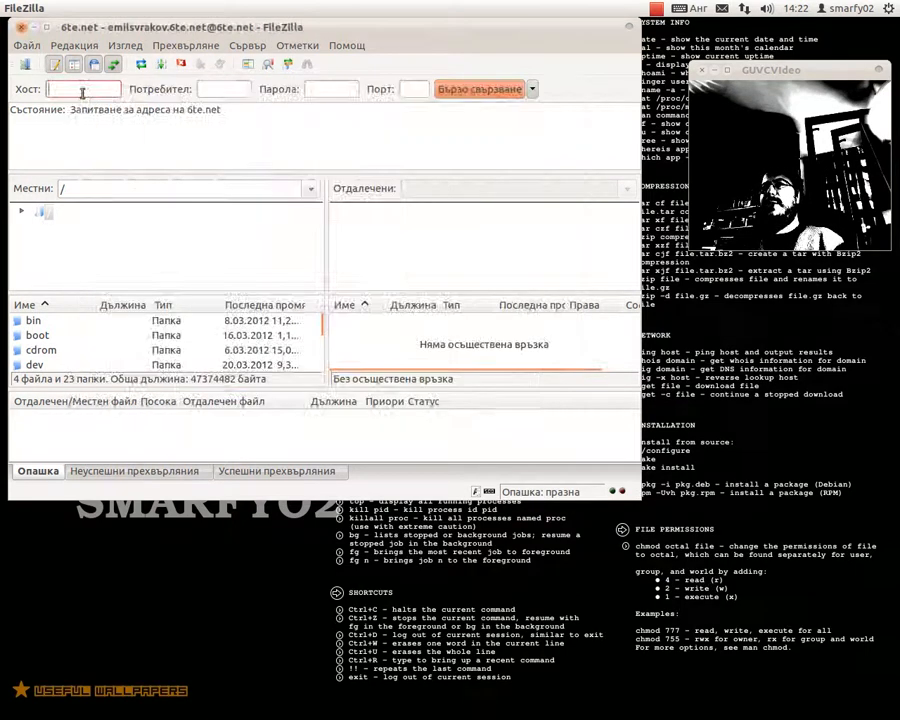